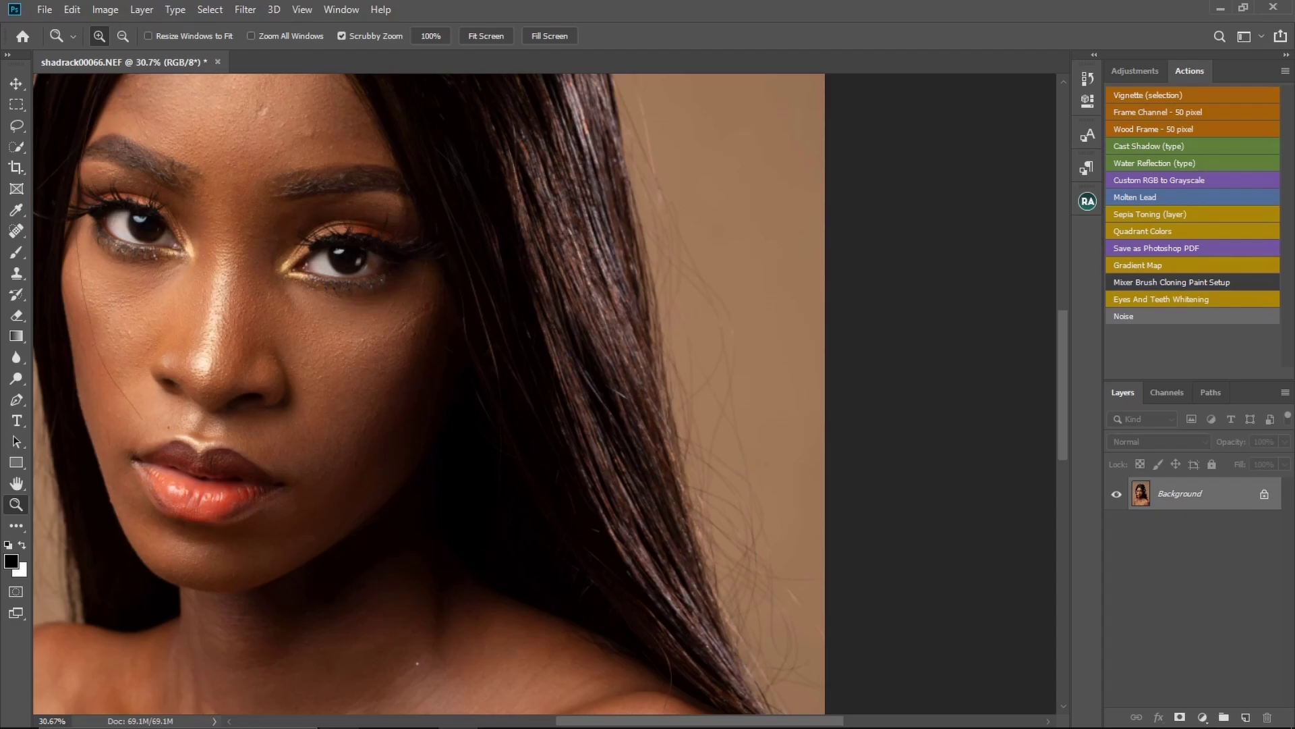
- Duplicate the background layer and add a new blank layer above the copy
left_click_drag(717, 324, 648, 310)
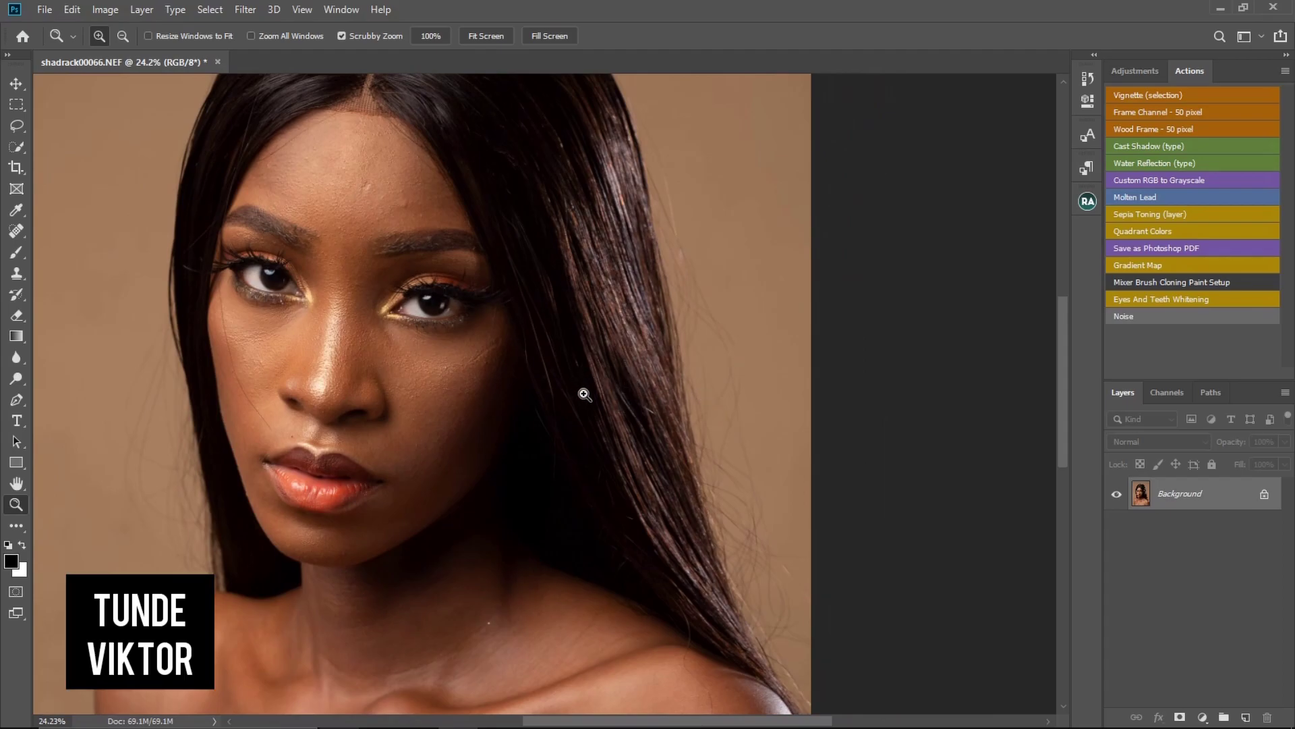
mouse_move(602, 404)
left_mouse_down()
mouse_move(555, 393)
mouse_move(584, 394)
left_mouse_up()
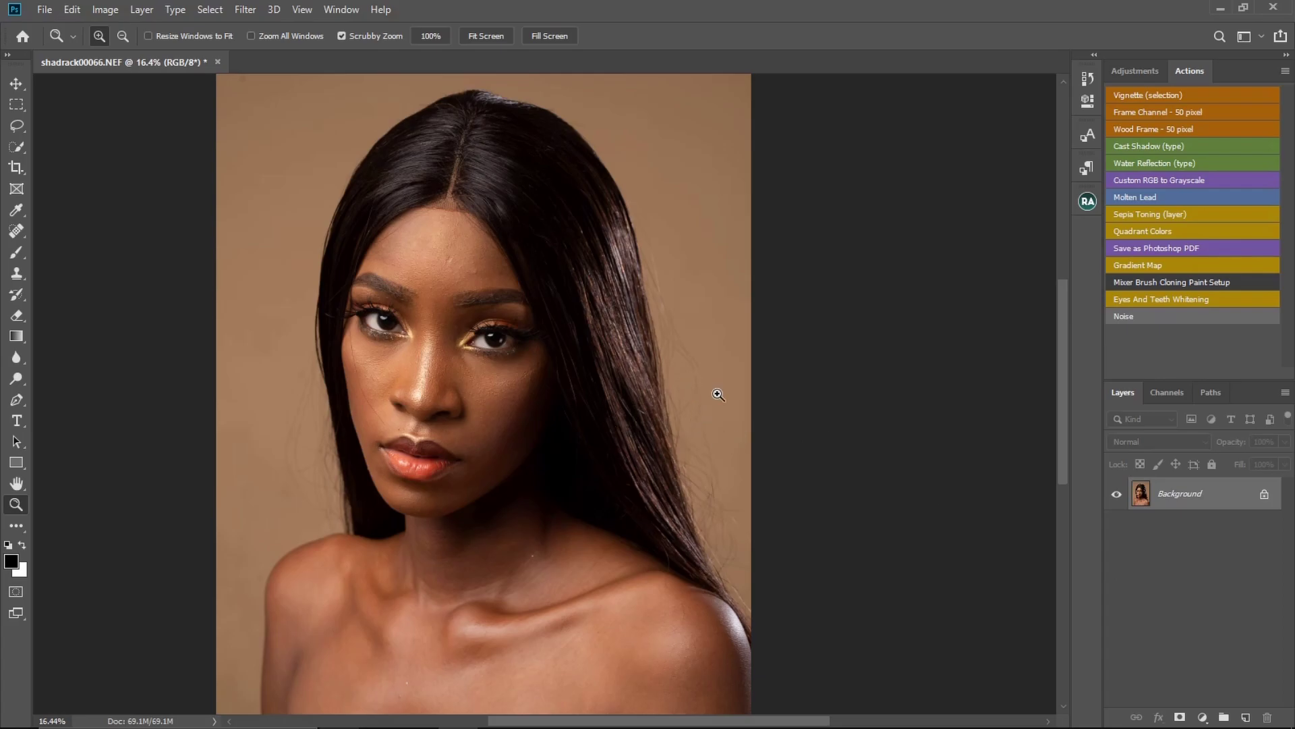
mouse_move(697, 397)
left_mouse_down()
mouse_move(729, 408)
mouse_move(702, 408)
left_mouse_up()
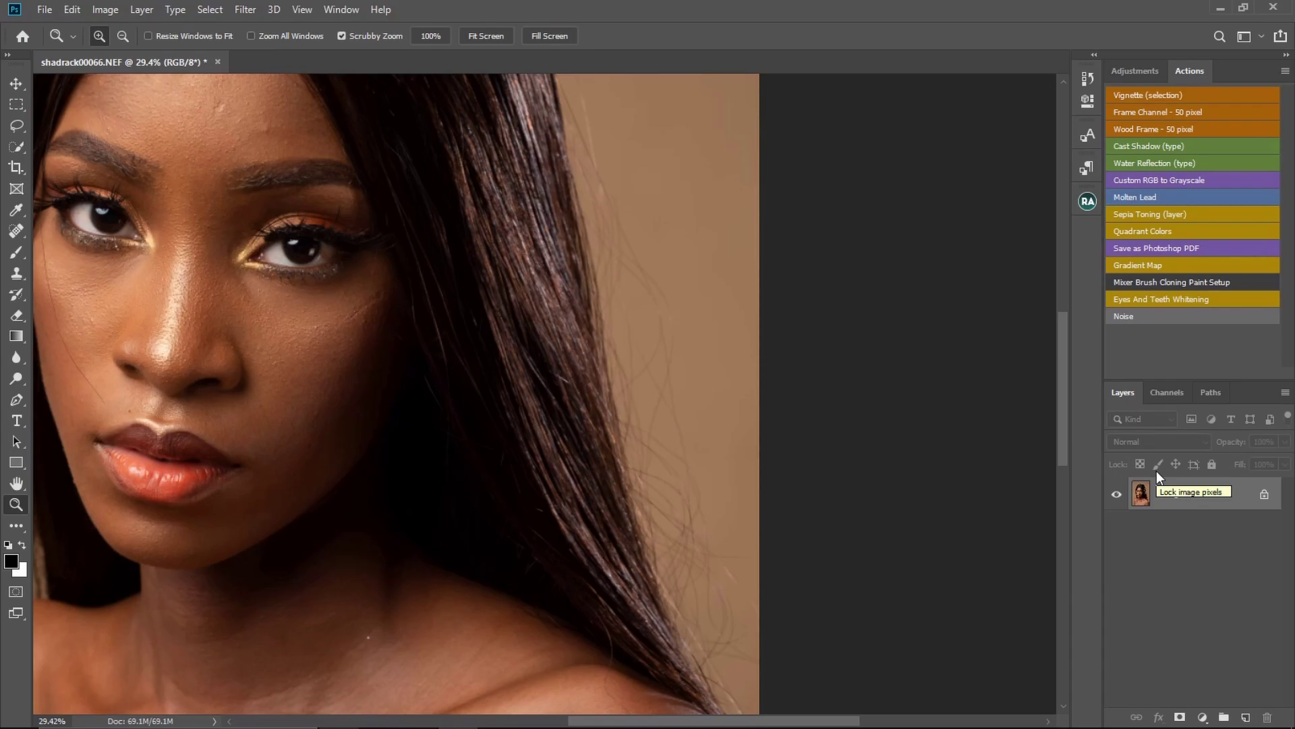
key("ctrl+j")
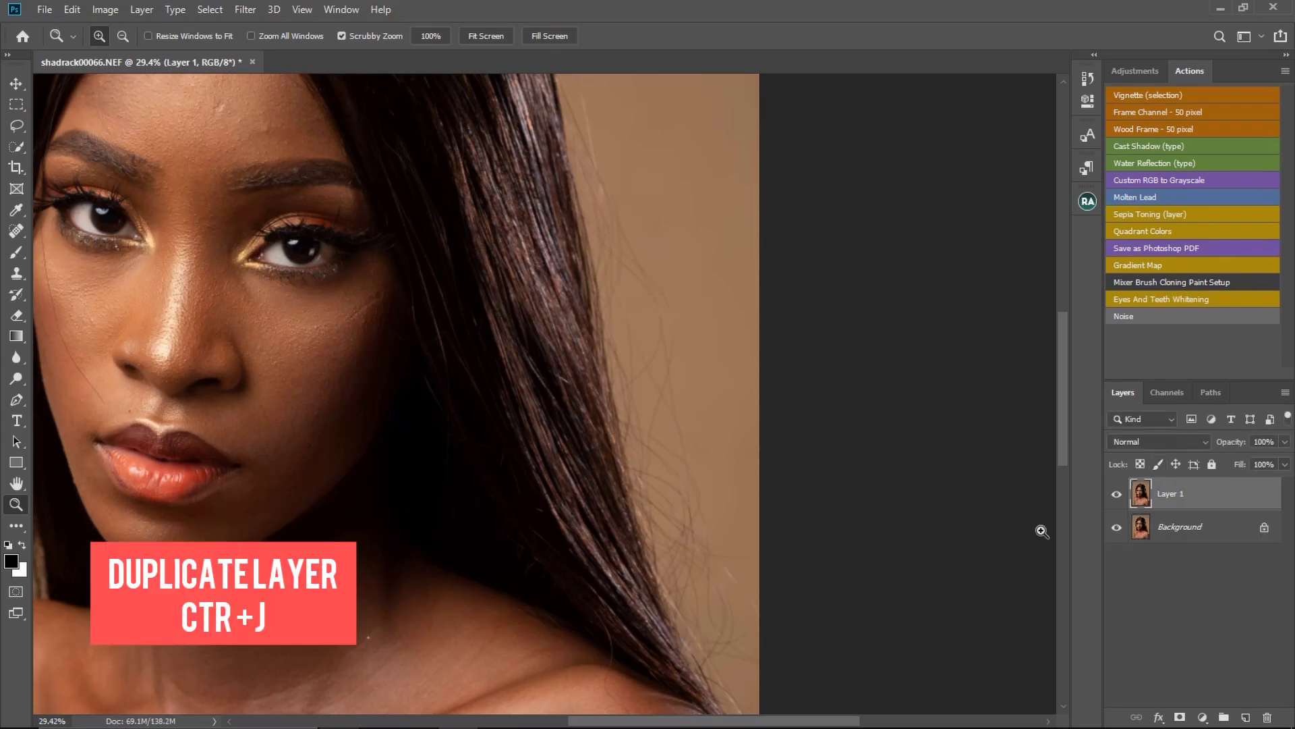
left_click(1246, 718)
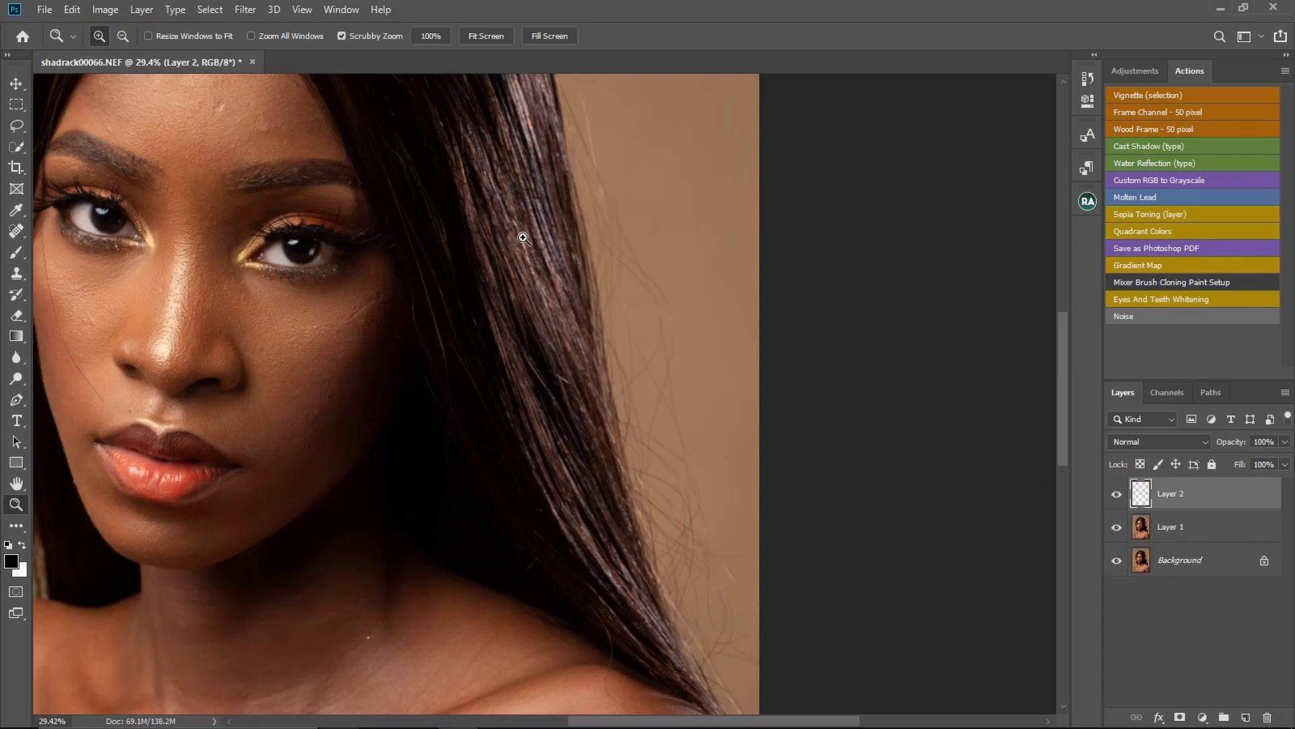
- Set up the Brush tool with a Soft Round tip at 125 px and 0% hardness
left_click(17, 253)
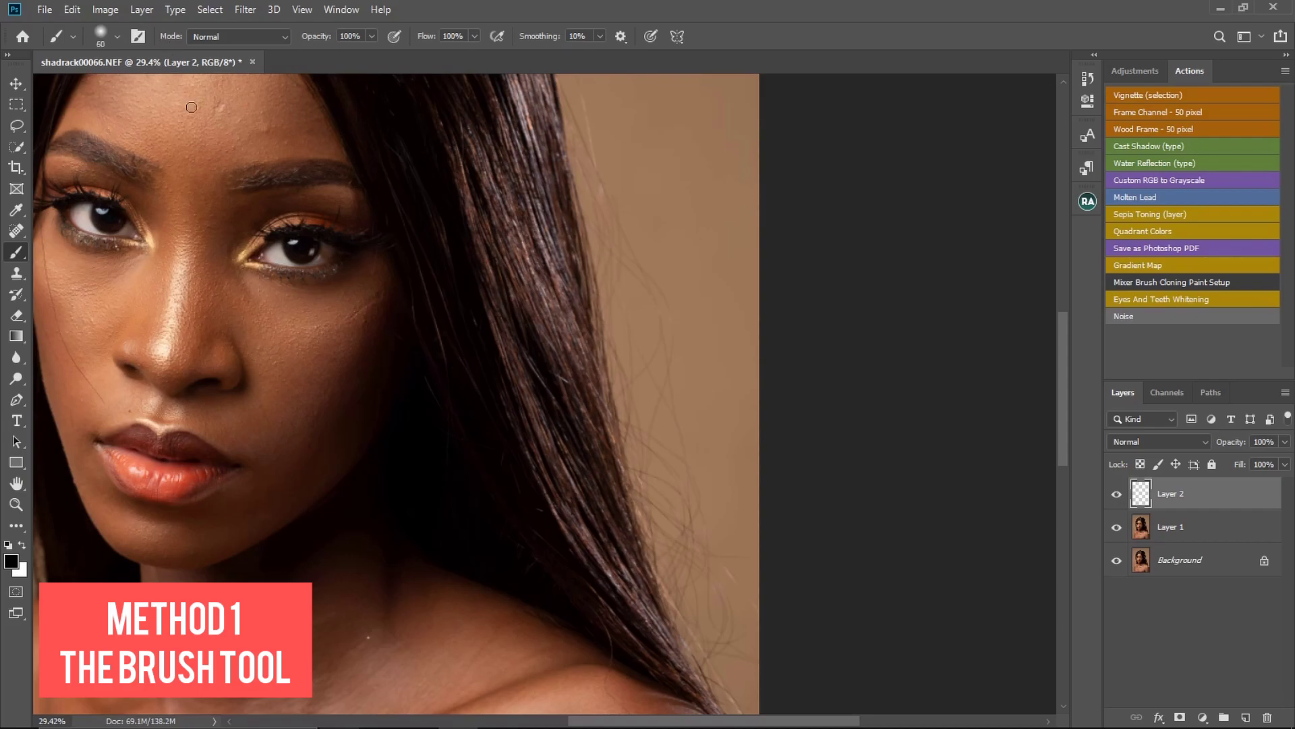
left_click(116, 38)
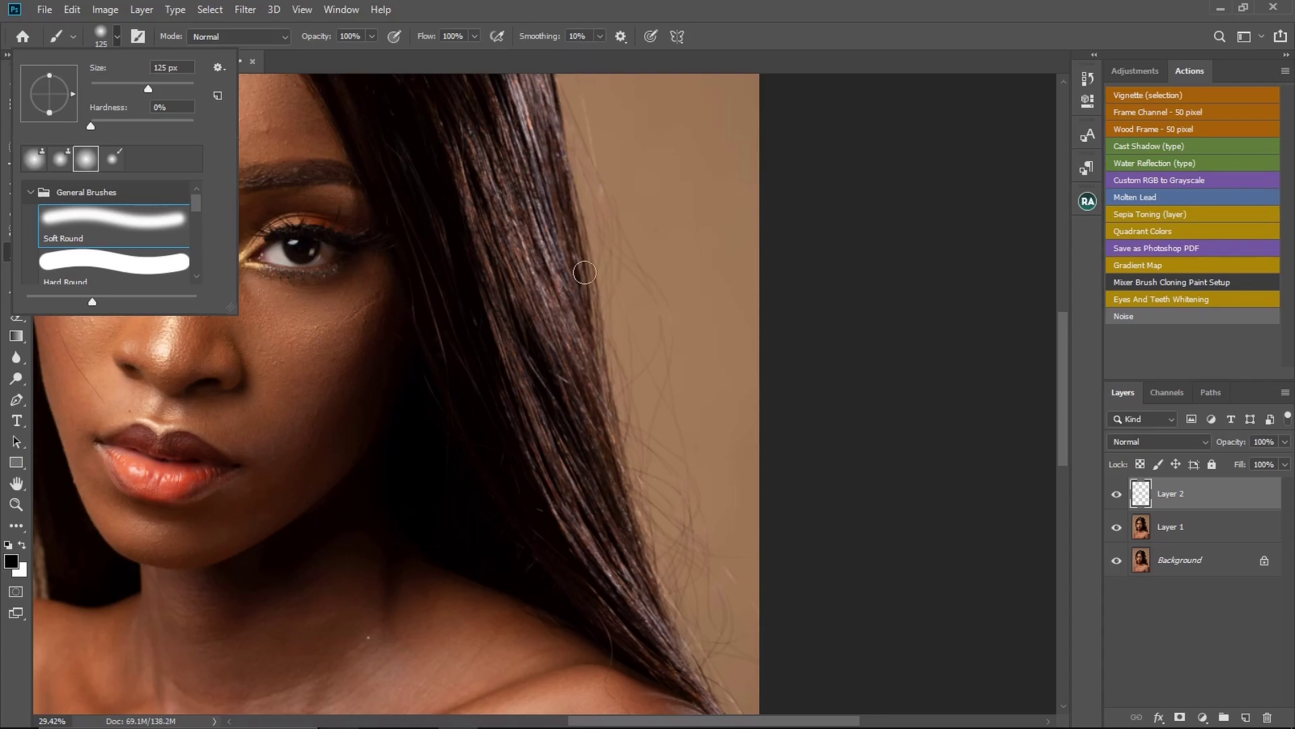
left_click(708, 392)
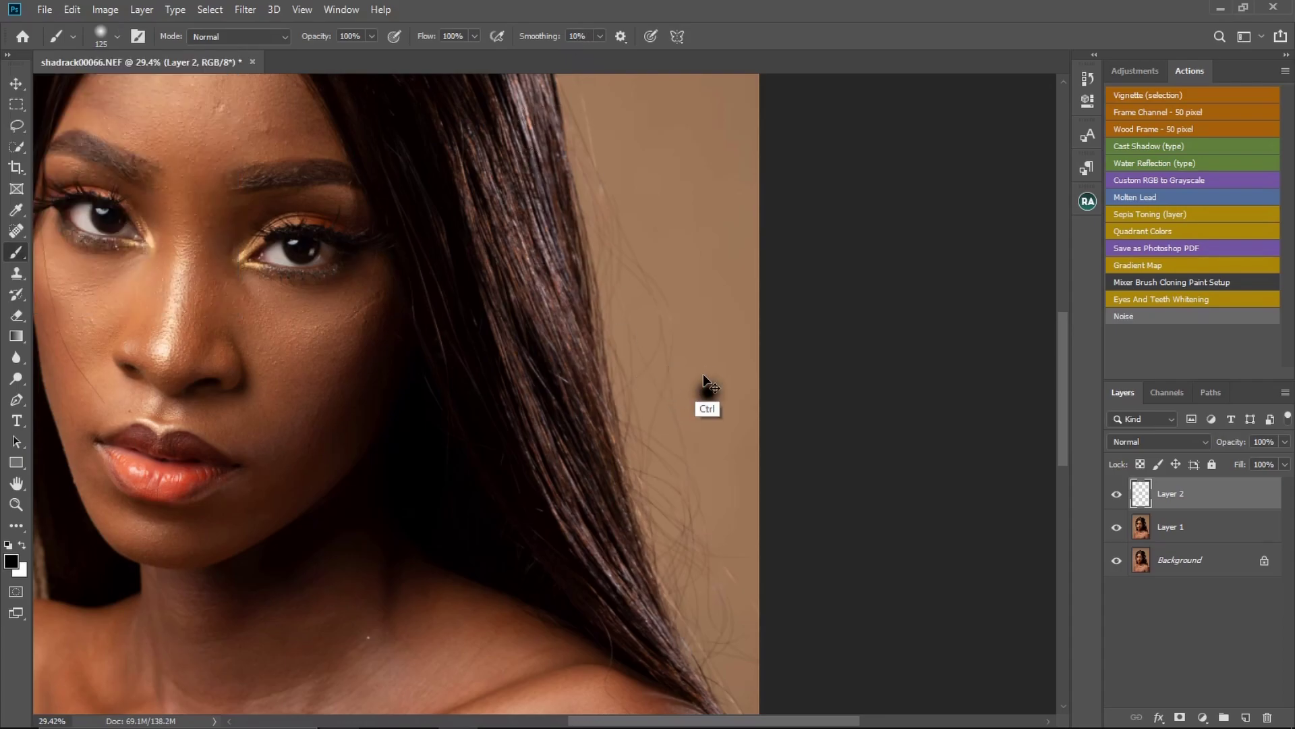
key("ctrl+z")
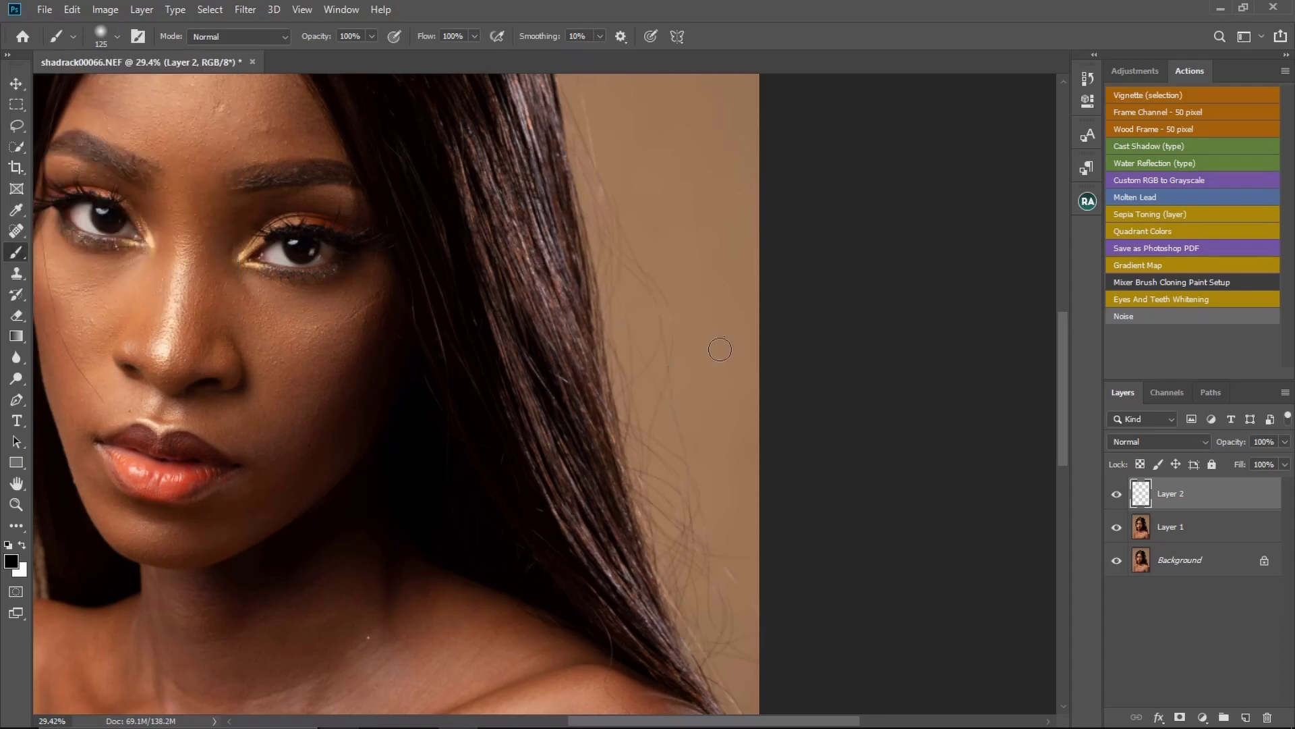
- Sample the backdrop colour beside the lower right hair and paint over the flyaway strands there on the blank layer
left_click(23, 545)
left_click(22, 545)
key("z")
left_click_drag(694, 436, 705, 439)
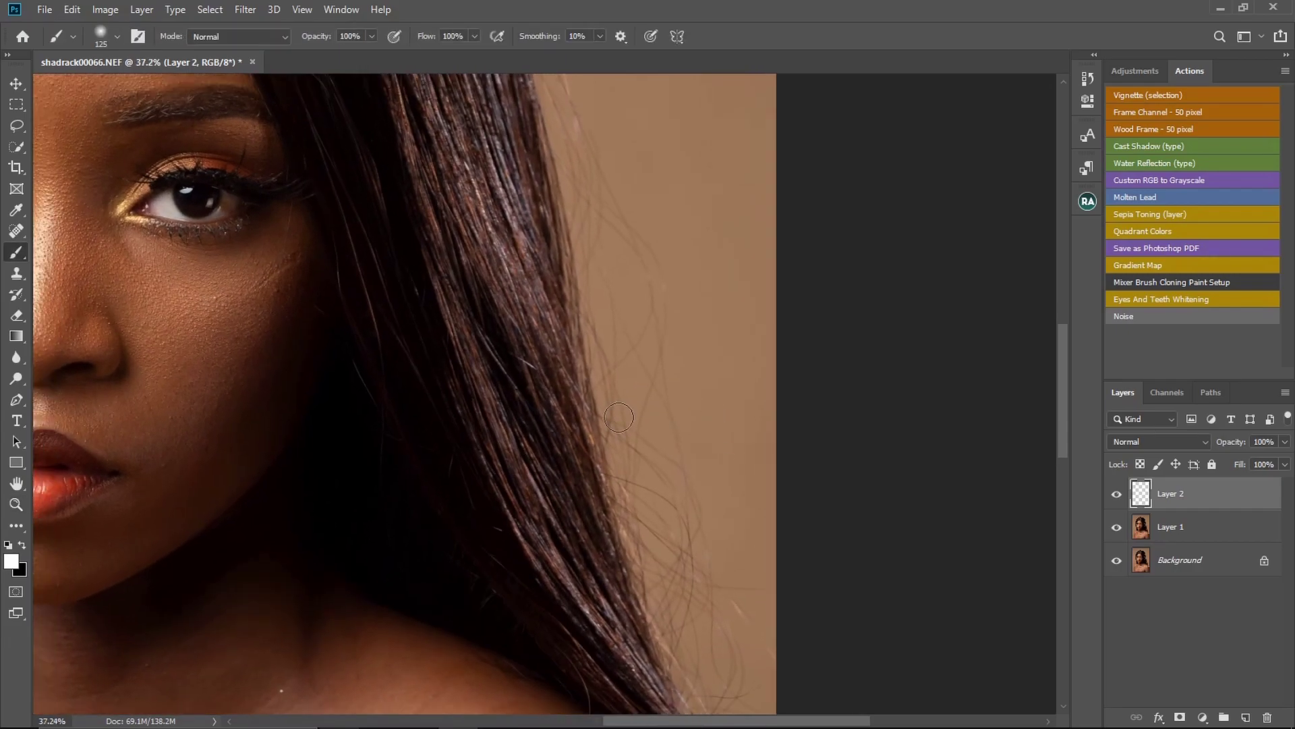
key("alt")
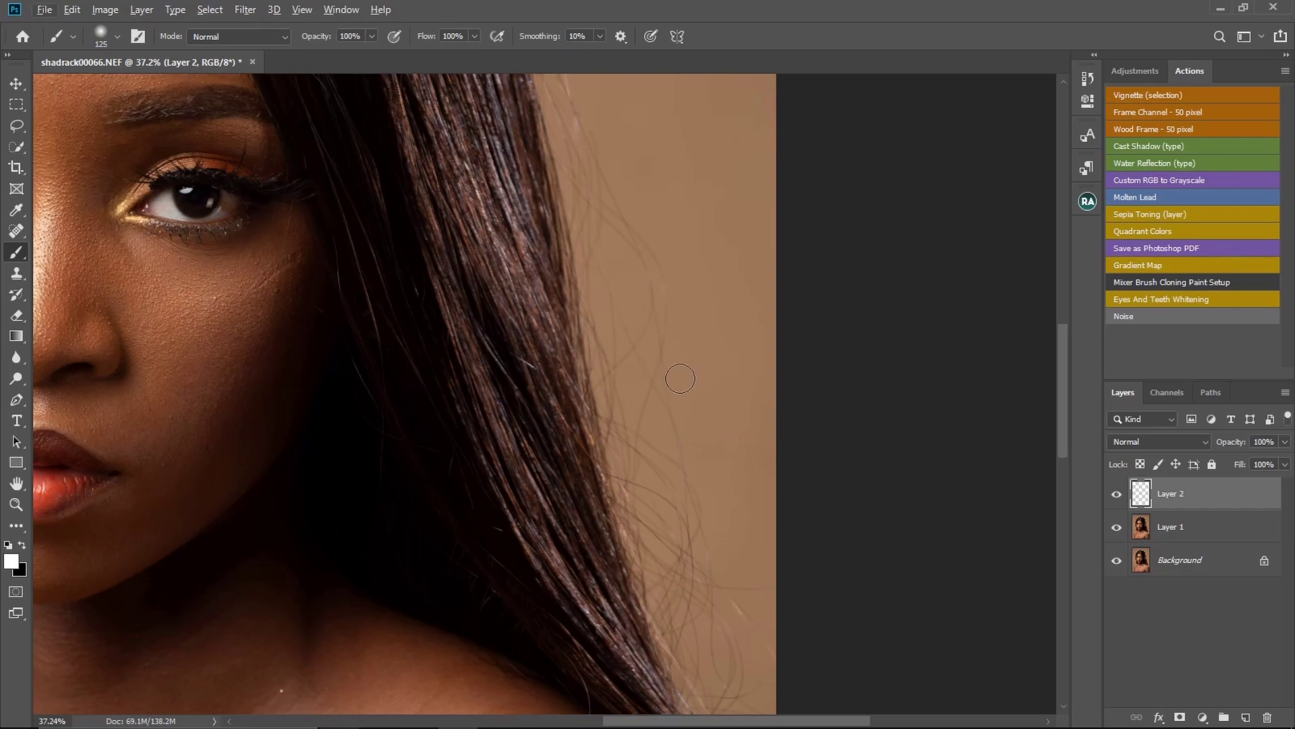
left_click(682, 420, "alt")
key("bracketleft")
key("bracketleft")
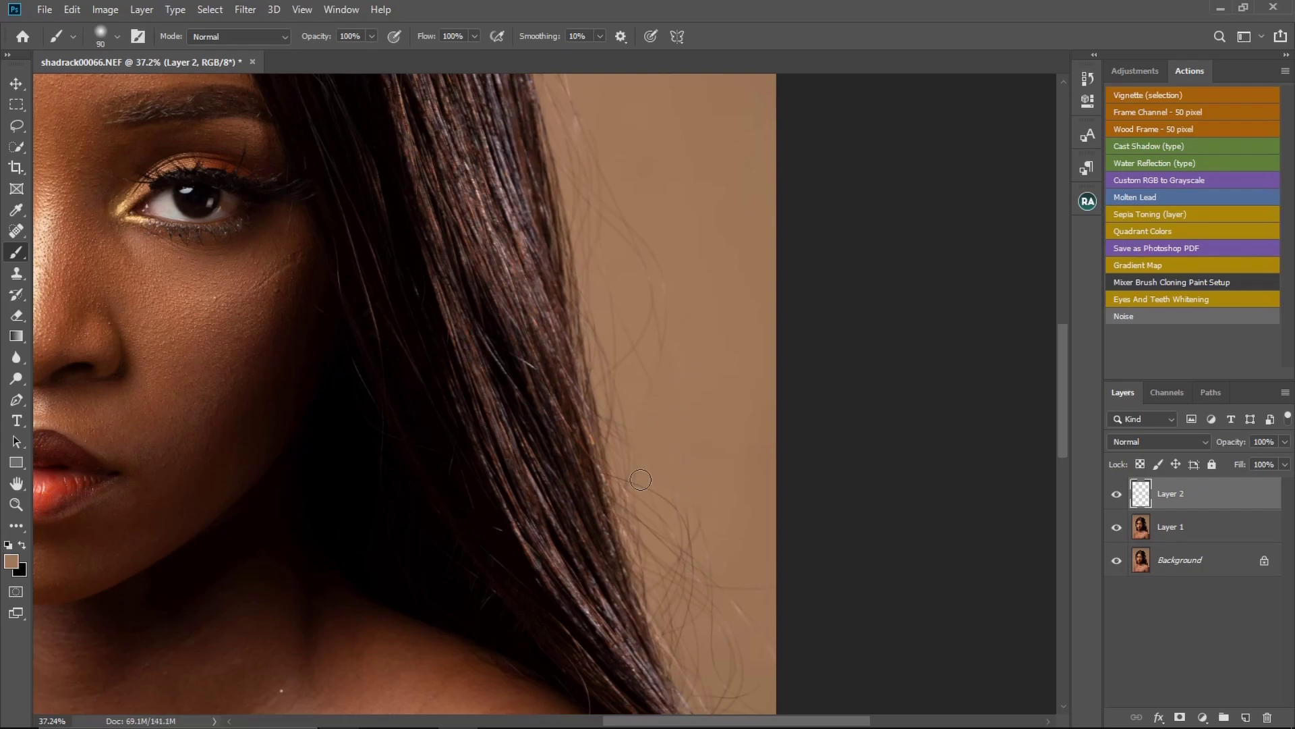
key("bracketright")
key("bracketright")
mouse_move(680, 516)
left_mouse_down()
mouse_move(706, 593)
mouse_move(737, 615)
mouse_move(747, 595)
mouse_move(757, 641)
mouse_move(727, 641)
mouse_move(745, 678)
left_mouse_up()
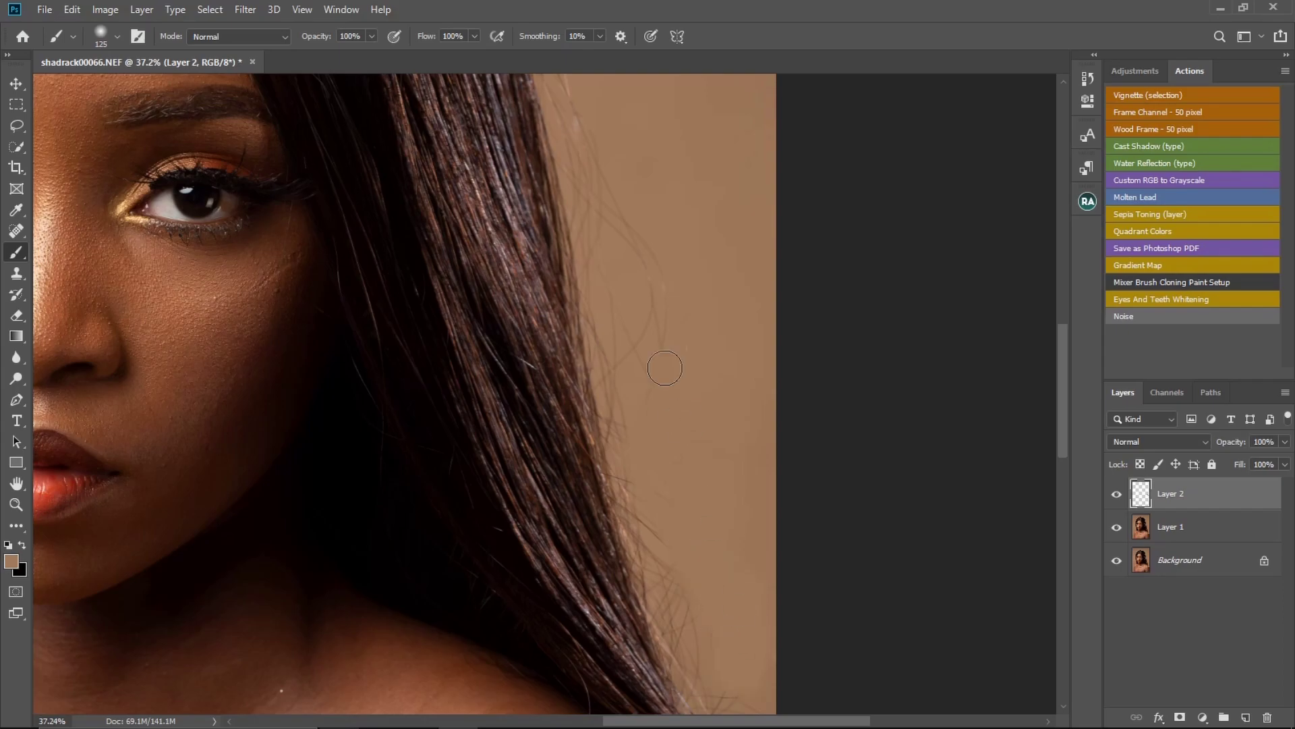
- Sample the backdrop colour from the photo's upper-left corner and paint it along the right side of the hair at 150 px
key("ctrl+space")
left_click_drag(691, 408, 565, 443)
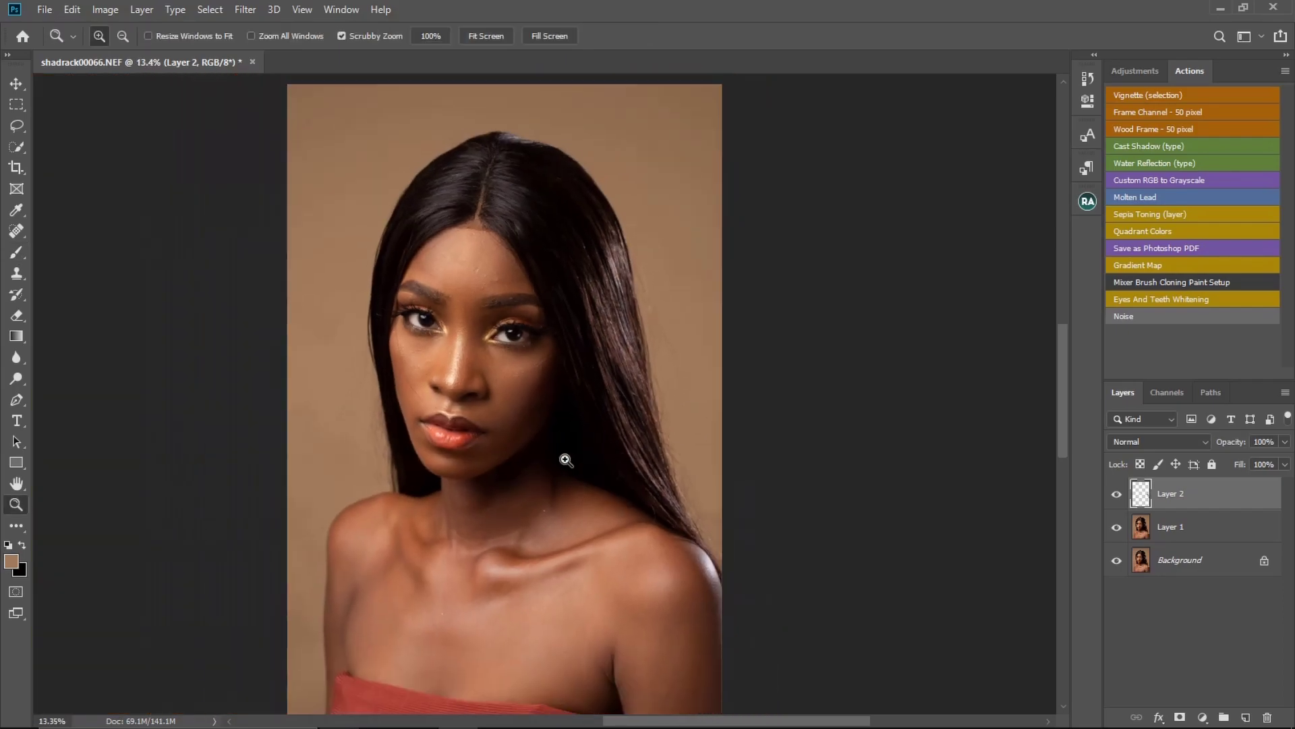
key("bracketright")
key("alt+bracketleft")
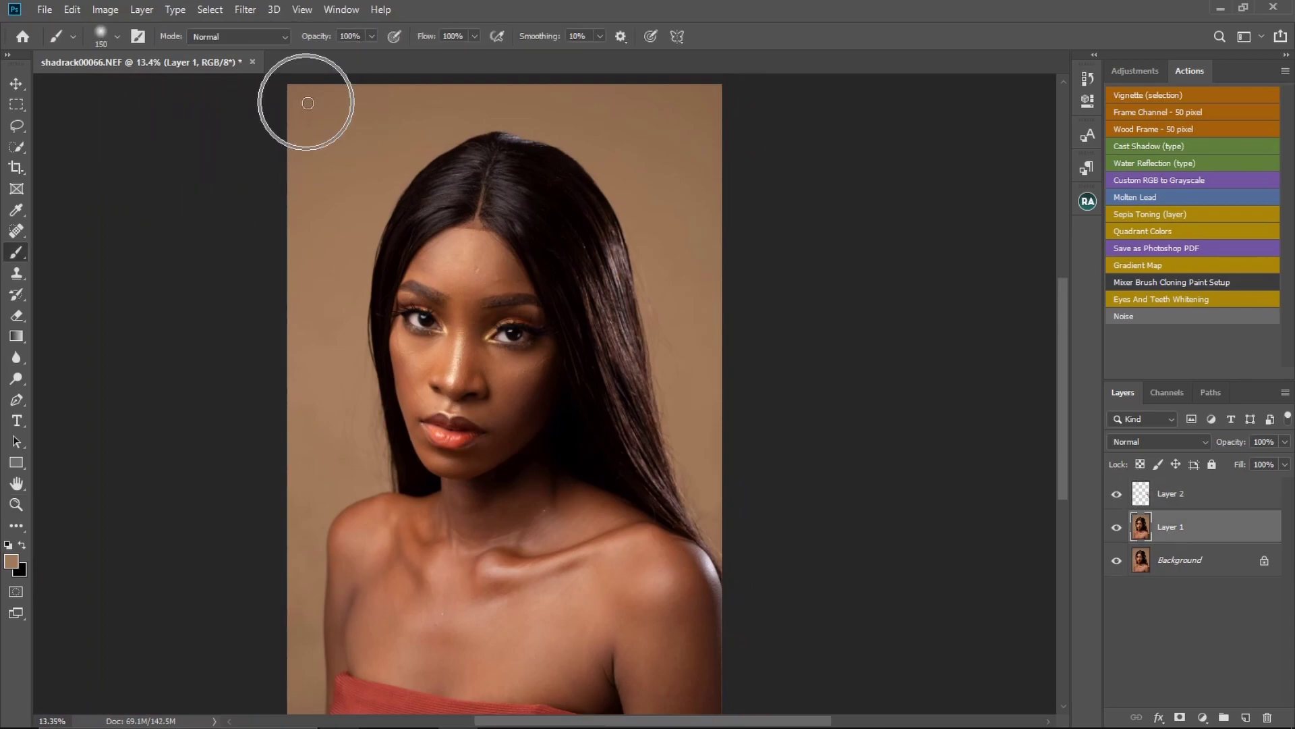
left_click(1145, 495)
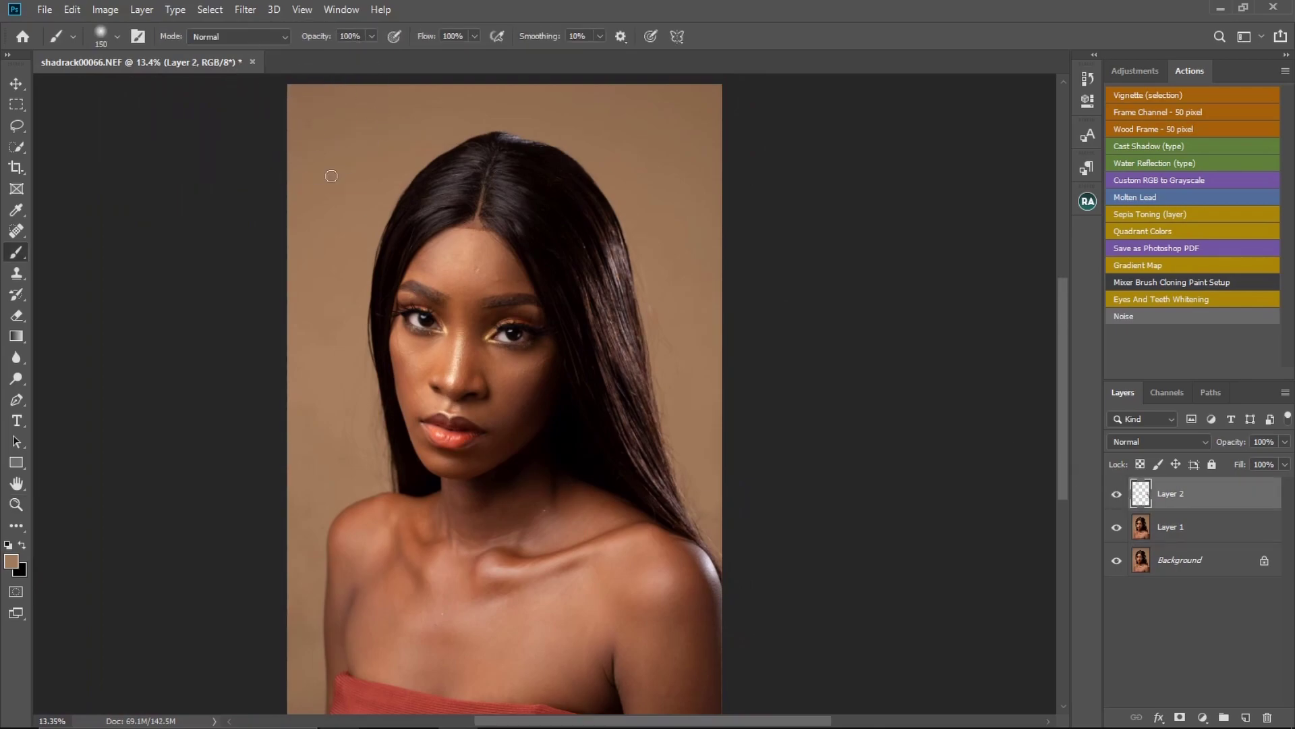
left_click(314, 92, "alt")
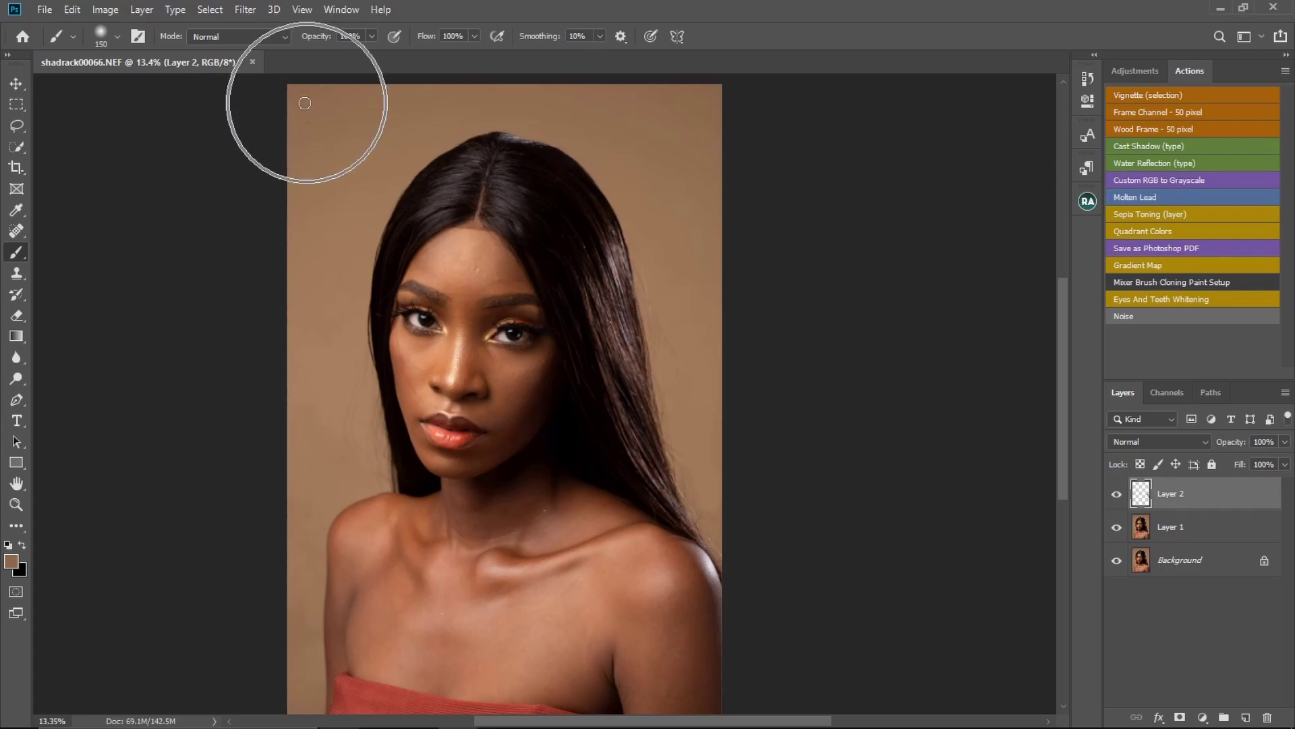
key("z")
left_click_drag(718, 406, 760, 429)
key("b")
mouse_move(636, 432)
left_mouse_down()
mouse_move(633, 368)
mouse_move(644, 351)
mouse_move(651, 361)
mouse_move(658, 303)
mouse_move(625, 275)
mouse_move(624, 322)
mouse_move(622, 293)
left_mouse_up()
mouse_move(612, 246)
left_mouse_down()
mouse_move(642, 505)
mouse_move(678, 606)
left_mouse_up()
left_click_drag(645, 486, 595, 496)
- Compare the whole portrait with the painted layer hidden and shown
key("ctrl+0")
left_click(1117, 494)
left_click(1117, 494)
- Delete the painted layer and create a new blank layer in its place
key("z")
mouse_move(703, 376)
left_mouse_down()
mouse_move(776, 408)
mouse_move(862, 378)
mouse_move(824, 403)
mouse_move(723, 413)
mouse_move(706, 427)
left_mouse_up()
key("z")
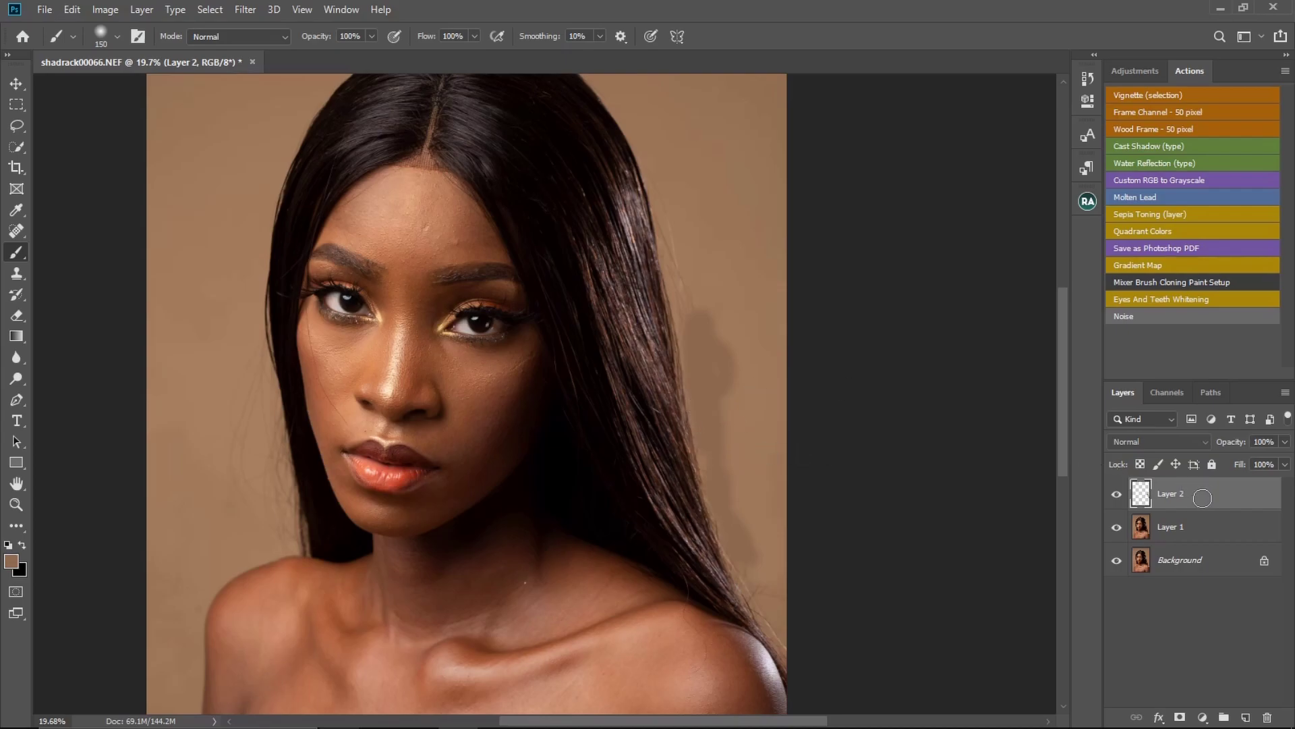
key("Delete")
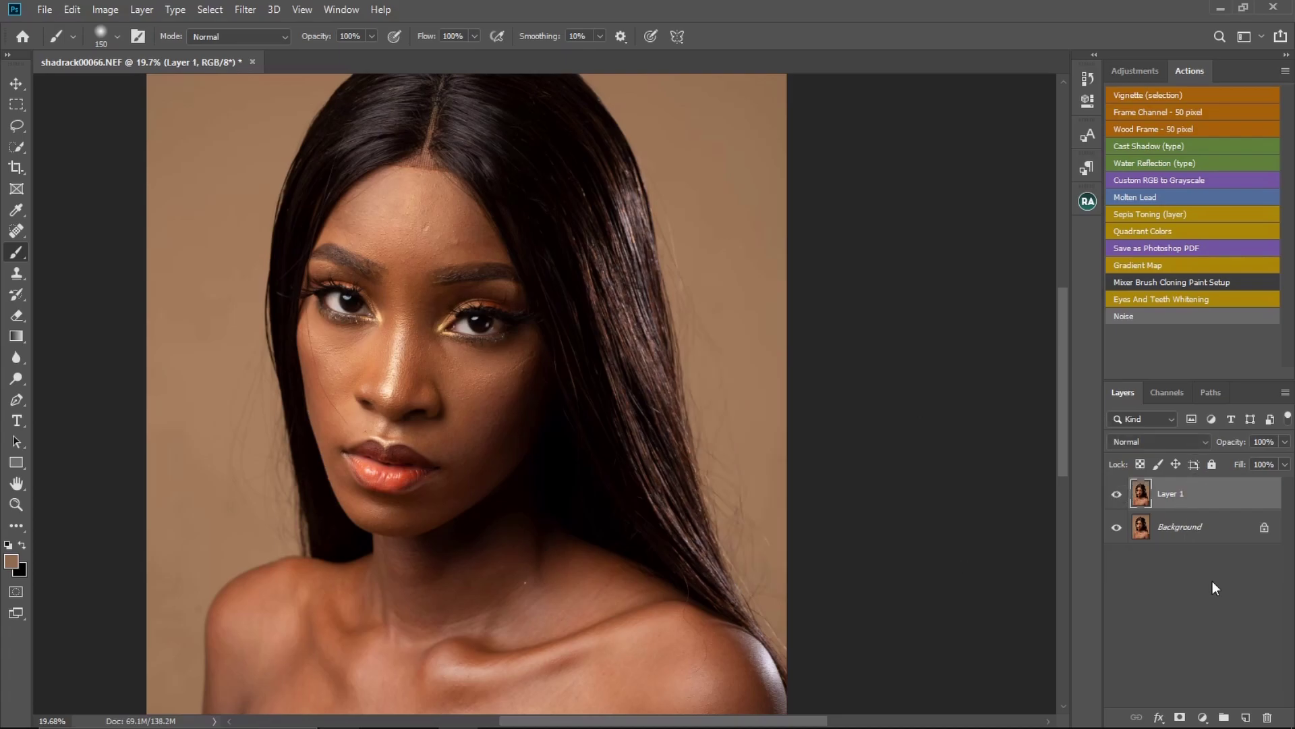
left_click(1244, 717)
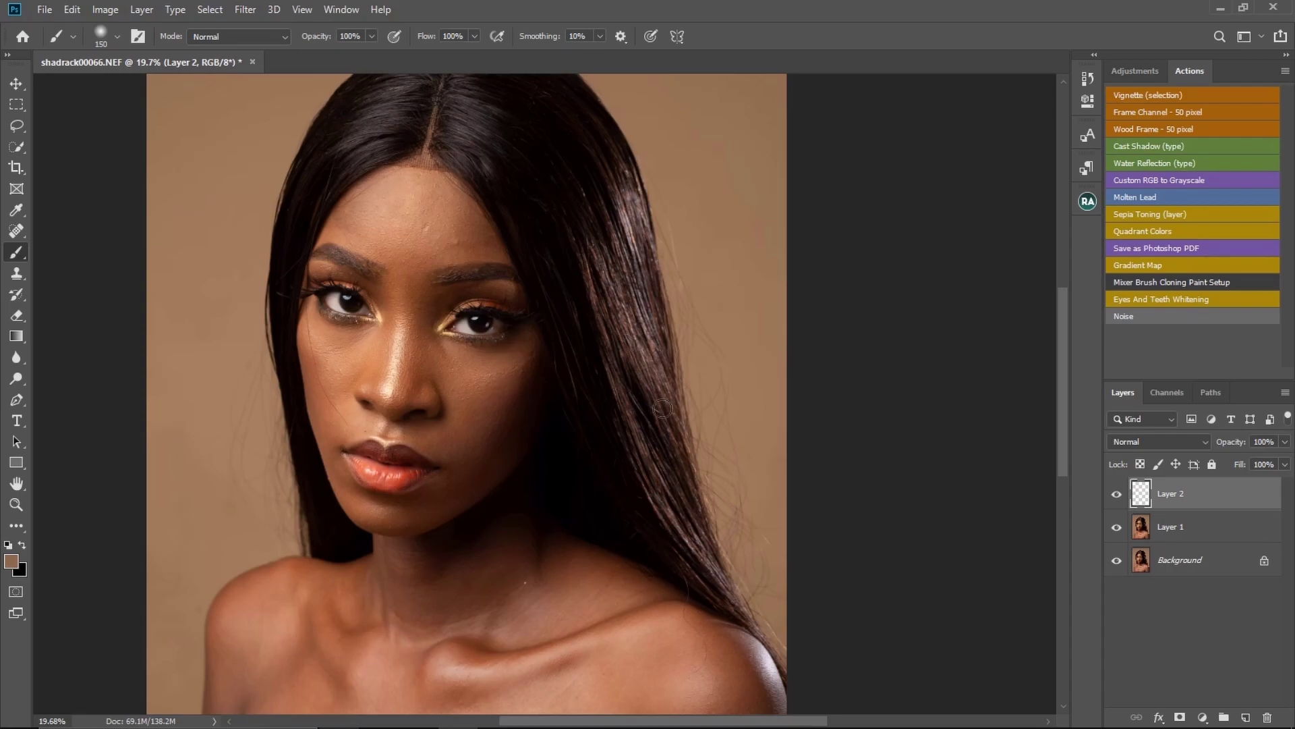
- Sample the backdrop colour beside the lower right hair and paint over the outer flyaway strands with a smaller brush
left_click(754, 449, "alt")
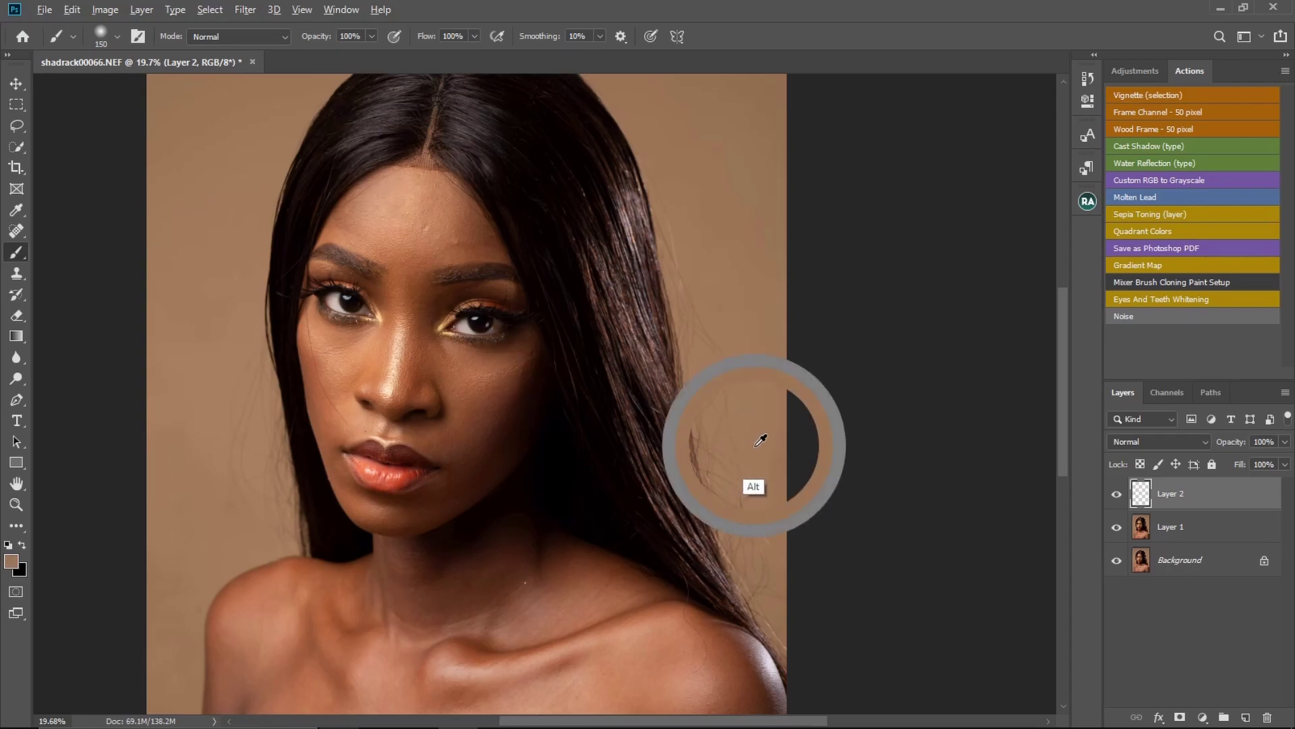
key("ctrl+space")
left_click_drag(746, 463, 859, 486)
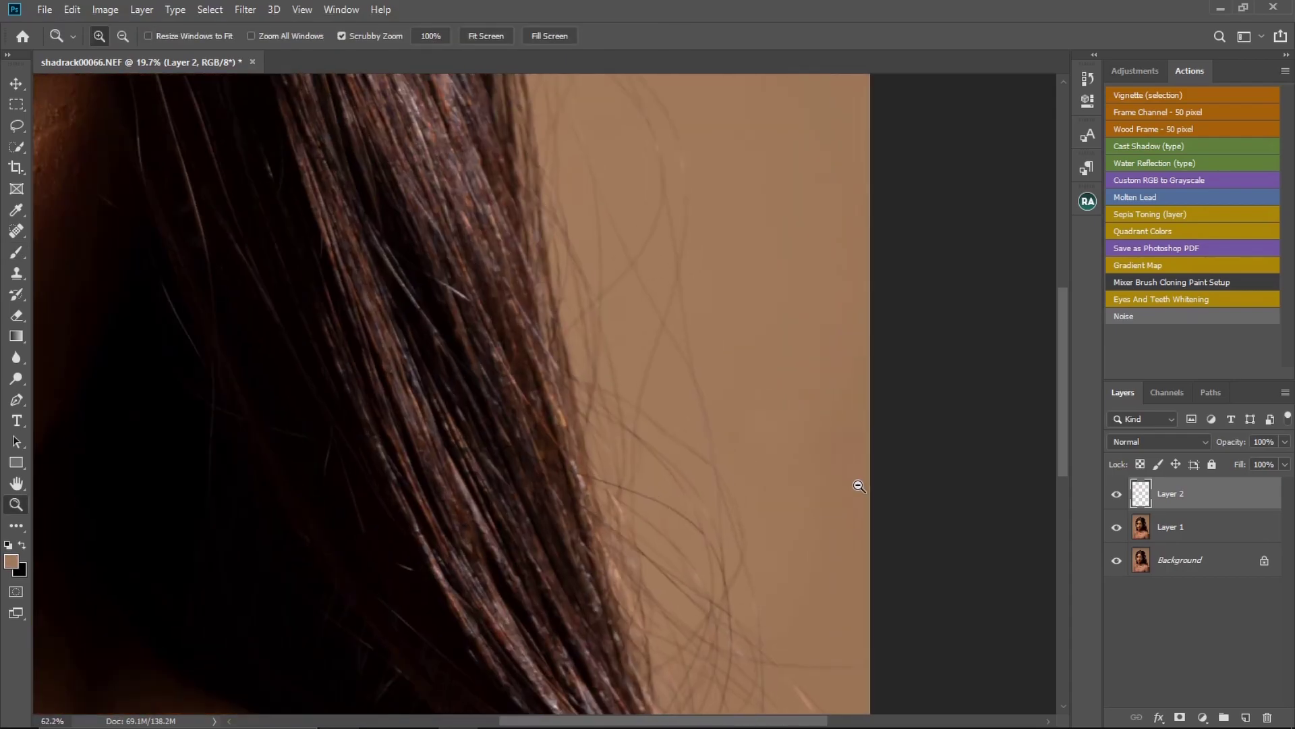
left_click(740, 451, "alt")
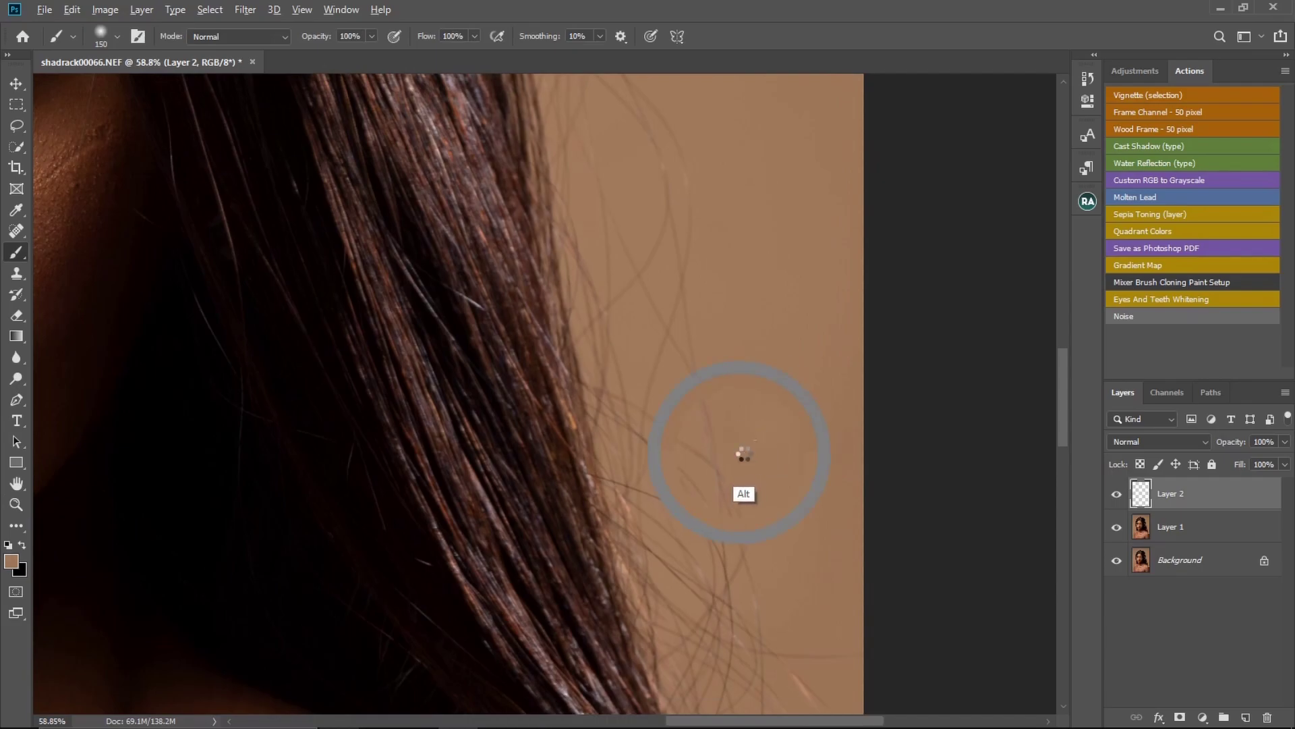
key("bracketleft")
key("bracketleft")
key("bracketleft")
key("bracketleft")
mouse_move(700, 424)
left_mouse_down()
mouse_move(710, 479)
mouse_move(711, 427)
mouse_move(743, 569)
mouse_move(703, 639)
mouse_move(730, 559)
mouse_move(749, 581)
mouse_move(732, 658)
mouse_move(798, 687)
left_mouse_up()
- Enlarge the brush to 125 px and paint out the remaining flyaways close to the lower right hair edge
key("bracketright")
key("bracketright")
key("bracketright")
key("ctrl+space")
left_click_drag(744, 613, 712, 620)
mouse_move(675, 546)
left_mouse_down()
mouse_move(664, 553)
mouse_move(710, 650)
left_mouse_up()
mouse_move(746, 610)
left_mouse_down()
mouse_move(705, 614)
mouse_move(726, 596)
mouse_move(603, 412)
left_mouse_up()
left_click_drag(654, 474, 703, 481)
mouse_move(682, 600)
left_mouse_down()
mouse_move(712, 632)
mouse_move(699, 475)
mouse_move(708, 549)
mouse_move(670, 576)
mouse_move(596, 490)
mouse_move(642, 639)
mouse_move(690, 697)
left_mouse_up()
- Paint out the flyaways beside the middle of the right hair edge, resampling the adjacent backdrop colour as the tone changes
key("z")
left_click_drag(635, 535, 607, 512)
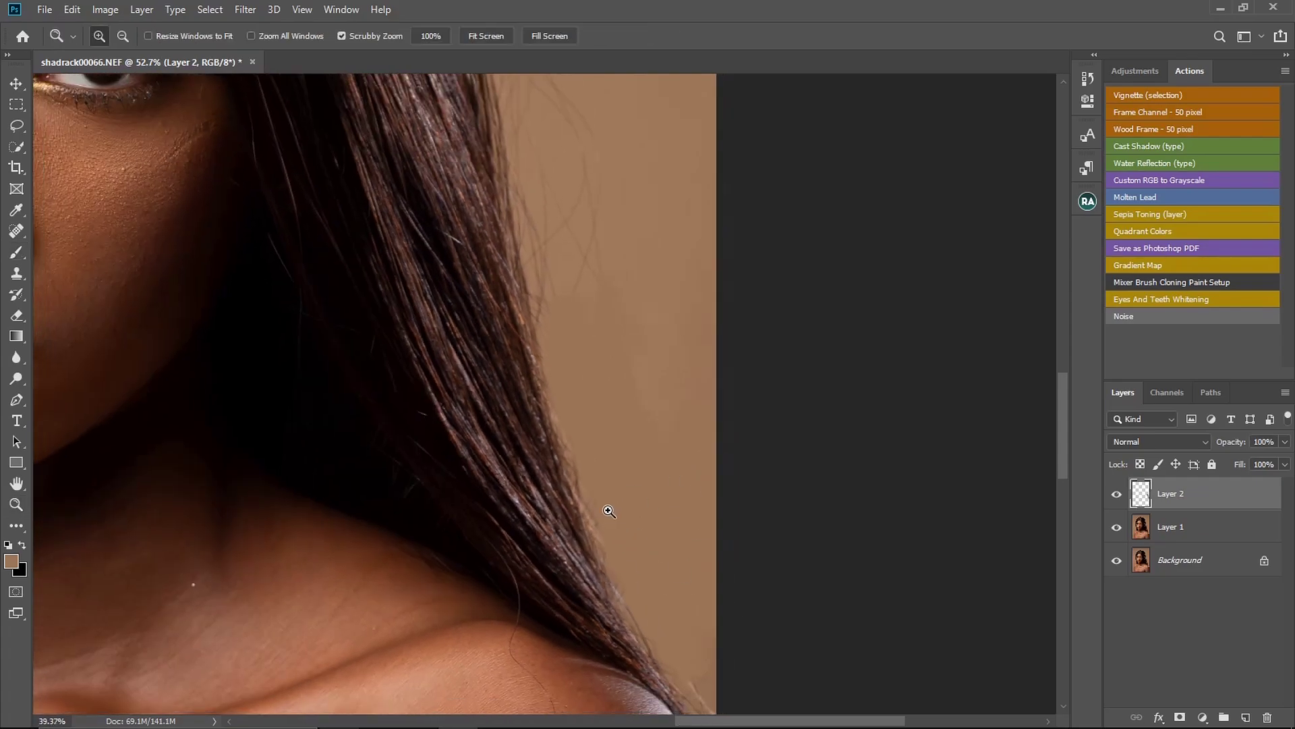
left_click_drag(579, 432, 592, 467)
key("space")
left_click_drag(605, 364, 528, 577)
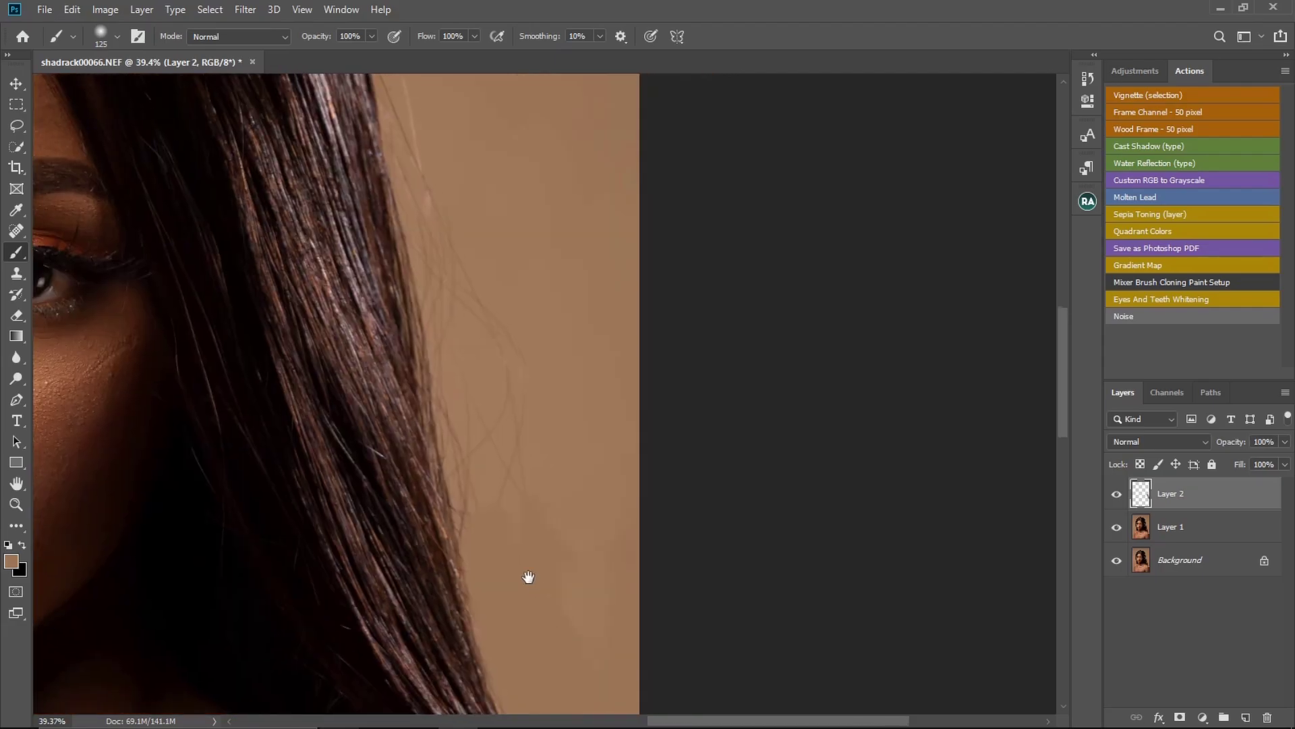
left_click(568, 432, "alt")
left_click_drag(563, 431, 523, 447)
left_click(509, 384, "alt")
left_click_drag(505, 394, 500, 406)
key("alt")
left_click(493, 365, "alt")
left_click(482, 405, "alt")
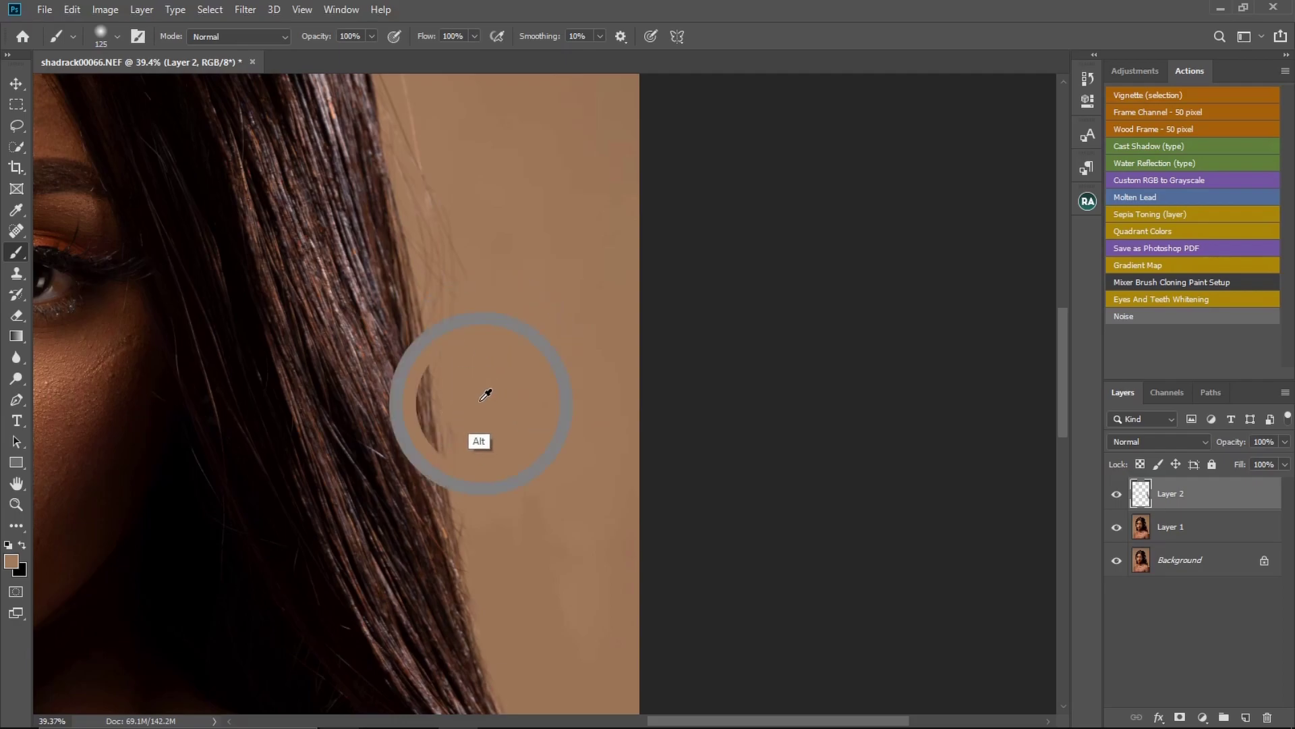
mouse_move(474, 414)
left_mouse_down()
mouse_move(460, 446)
mouse_move(461, 434)
left_mouse_up()
- Cover the flyaways along the upper right hair edge with sampled backdrop colours, reducing the brush to 50 px near the hair
mouse_move(478, 504)
left_mouse_down()
mouse_move(477, 530)
mouse_move(414, 564)
mouse_move(365, 550)
left_mouse_up()
key("alt")
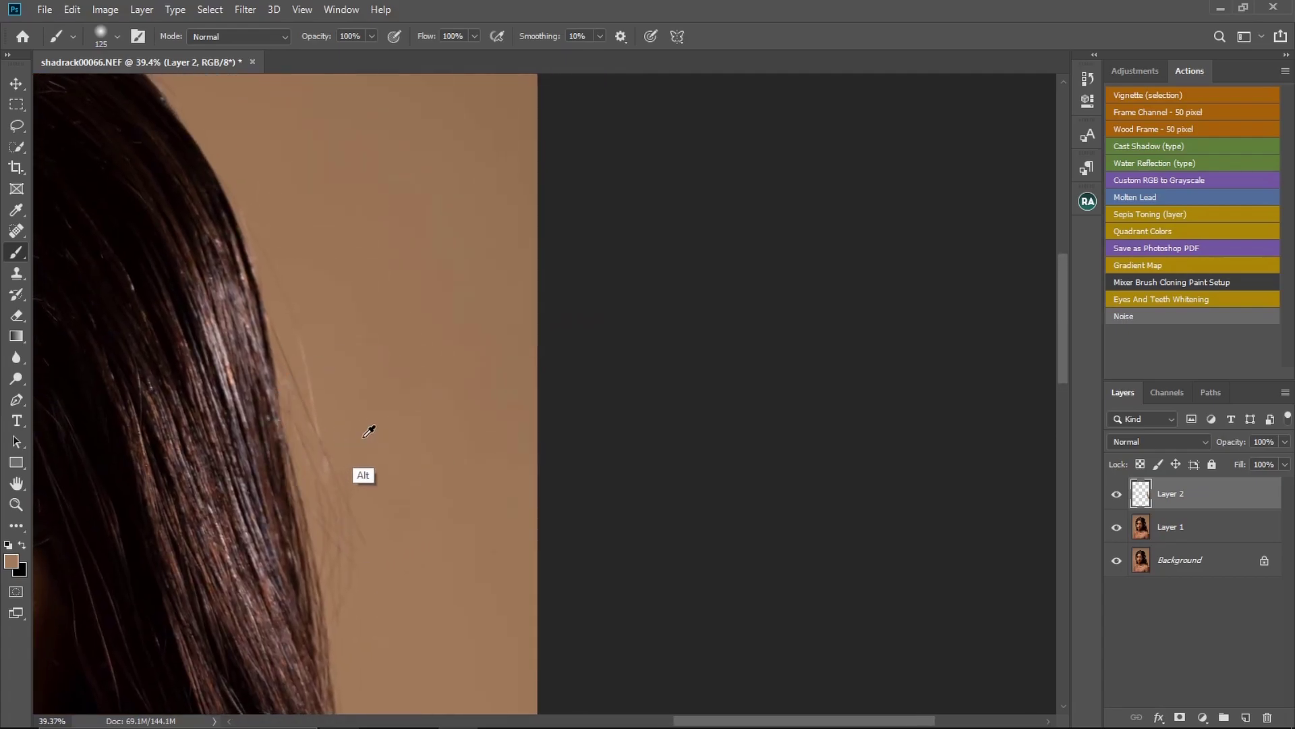
mouse_move(350, 422)
left_mouse_down()
mouse_move(352, 519)
mouse_move(351, 593)
left_mouse_up()
left_click(334, 384, "alt")
left_click_drag(315, 410, 307, 361)
left_click(289, 261, "alt")
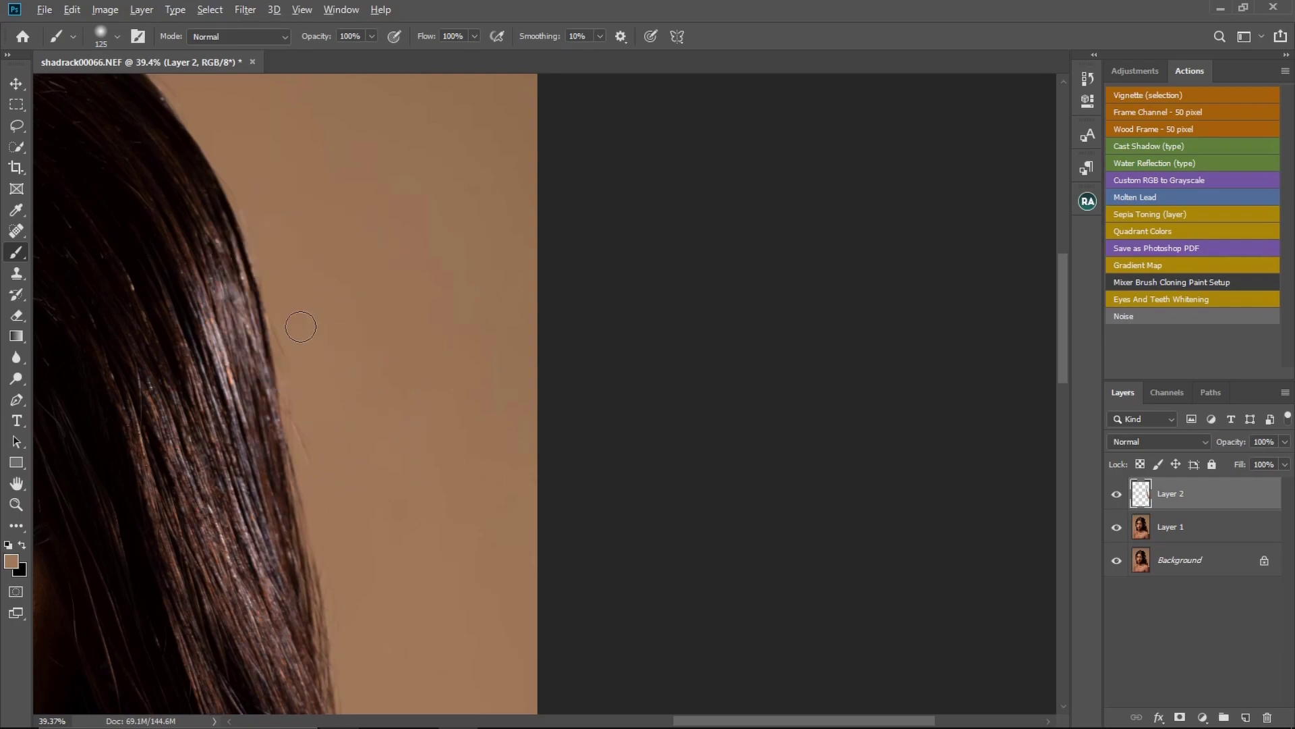
left_click(338, 347, "alt")
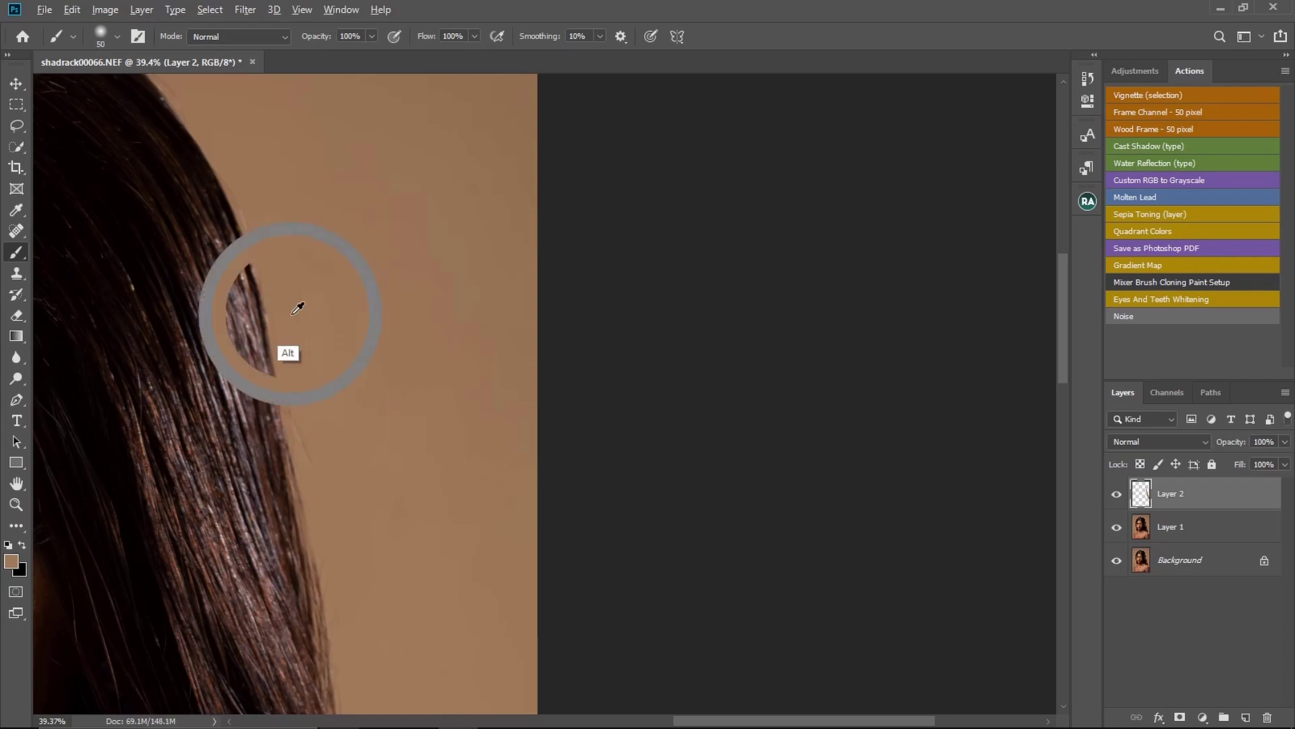
left_click(331, 374, "alt")
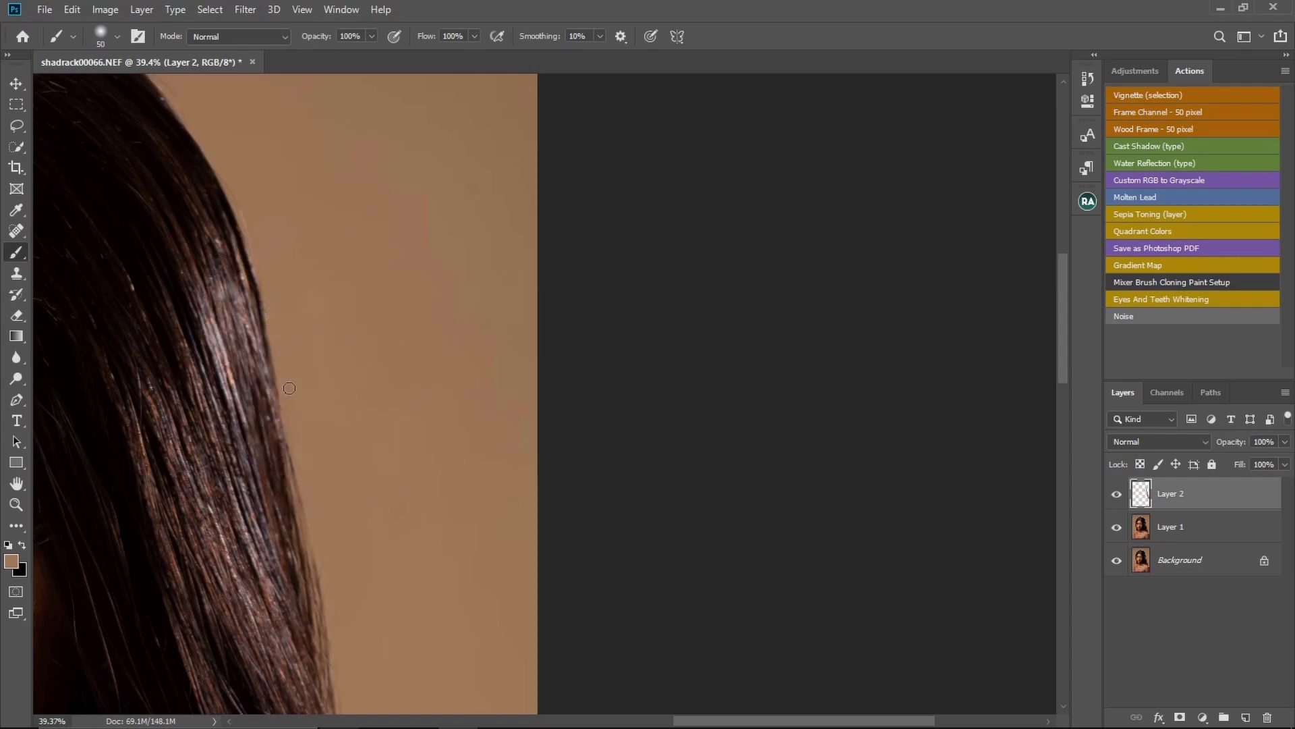
- Clean up the stray hairs along the right curve of the crown using backdrop colour sampled next to them
mouse_move(373, 409)
left_mouse_down()
mouse_move(484, 471)
mouse_move(390, 474)
left_mouse_up()
left_click(498, 526, "alt")
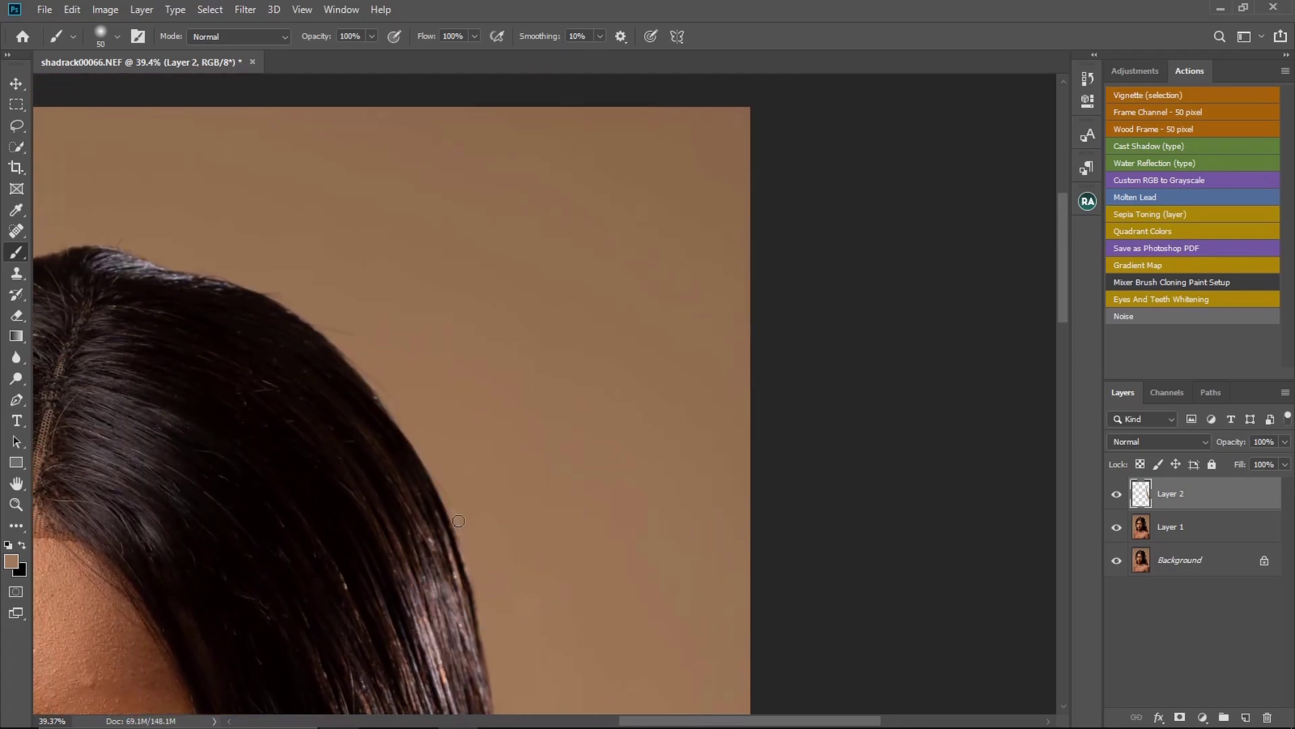
scroll(342, 356, "right", 3)
scroll(341, 356, "up", 1)
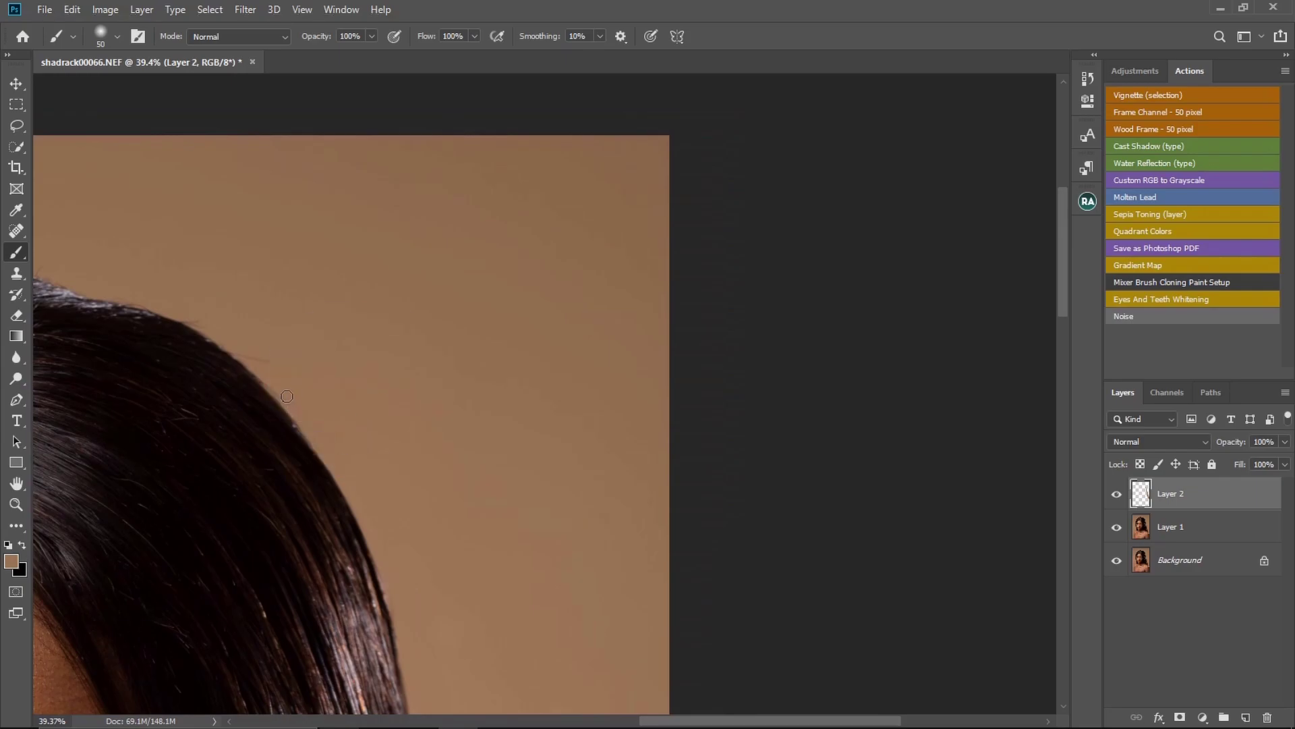
left_click(305, 356, "alt")
- Sample the backdrop above the head and paint out the stray hairs along the top and left of the crown
mouse_move(254, 356)
left_mouse_down()
mouse_move(469, 371)
mouse_move(492, 359)
mouse_move(494, 376)
mouse_move(526, 284)
left_mouse_up()
left_click(468, 266, "alt")
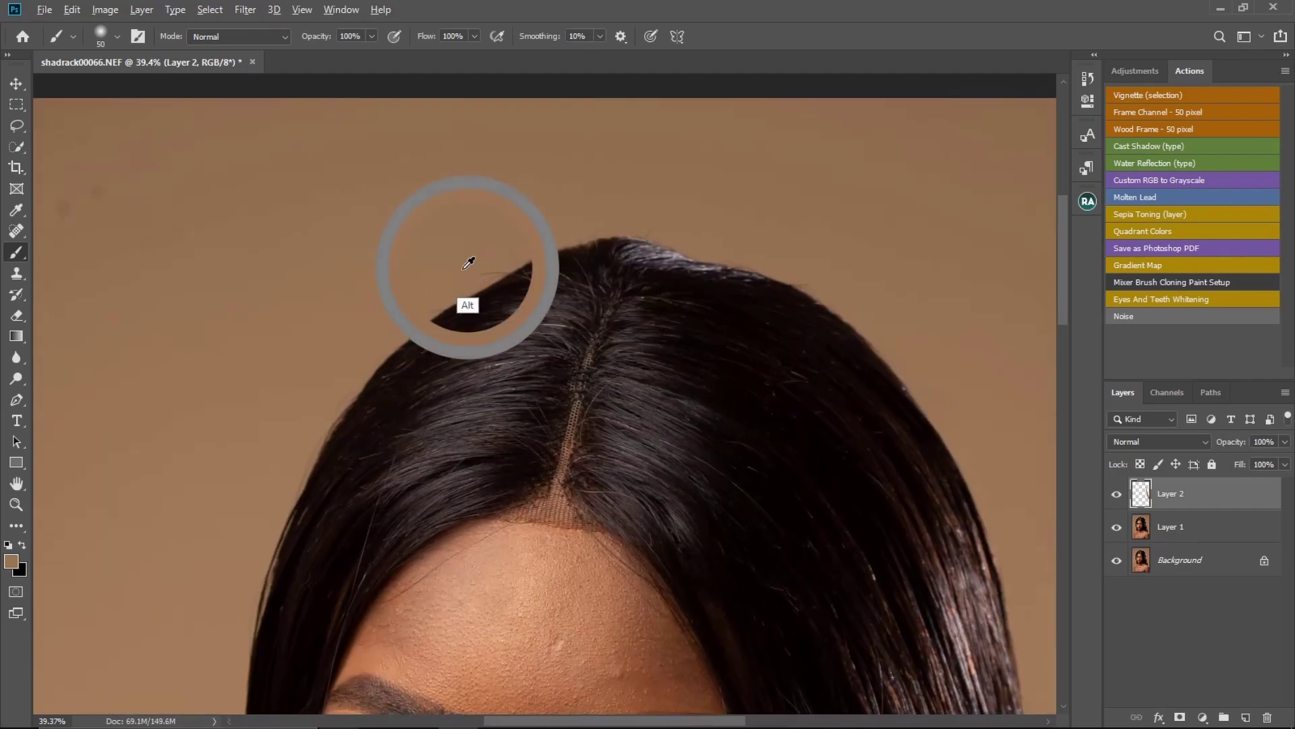
left_click(477, 274, "alt")
left_click(665, 220, "alt")
- Paint out the stray hairs along the upper left hair edge with backdrop colour sampled beside it
left_click_drag(491, 322, 660, 226)
left_click(533, 249, "alt")
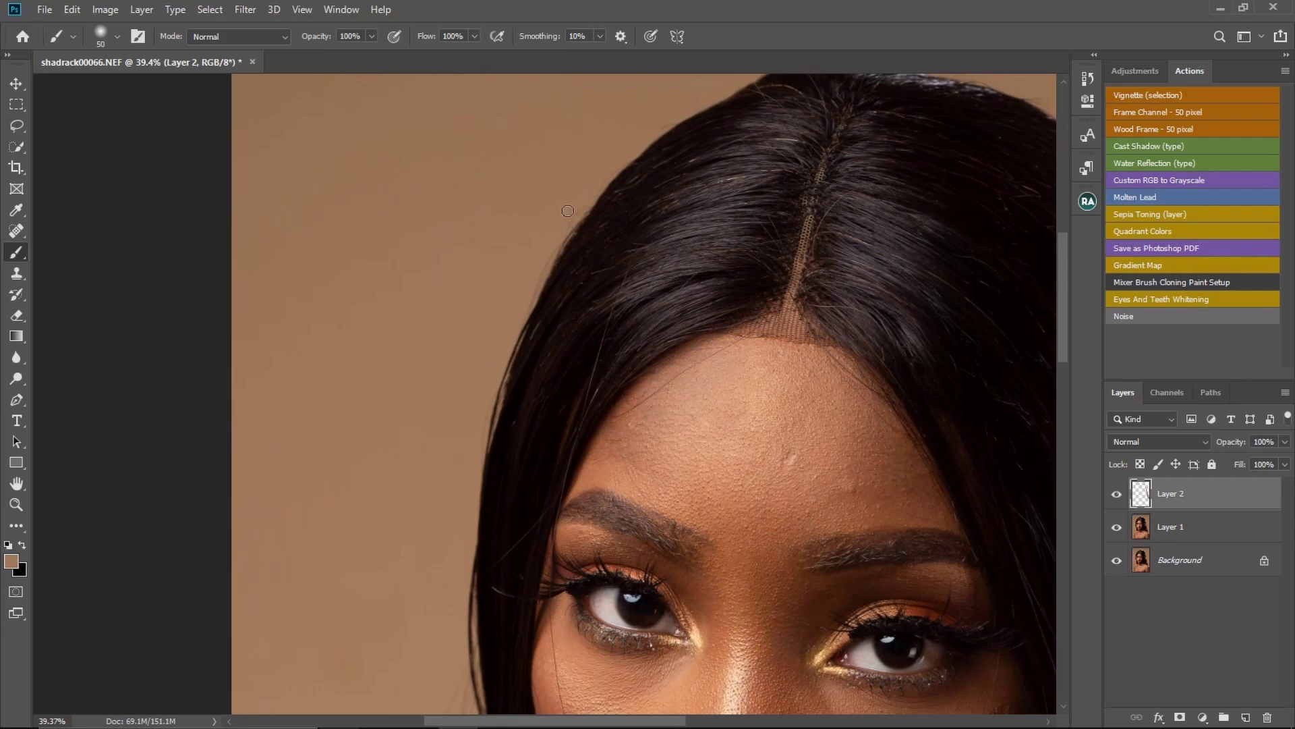
left_click(509, 280, "alt")
left_click_drag(495, 316, 521, 239)
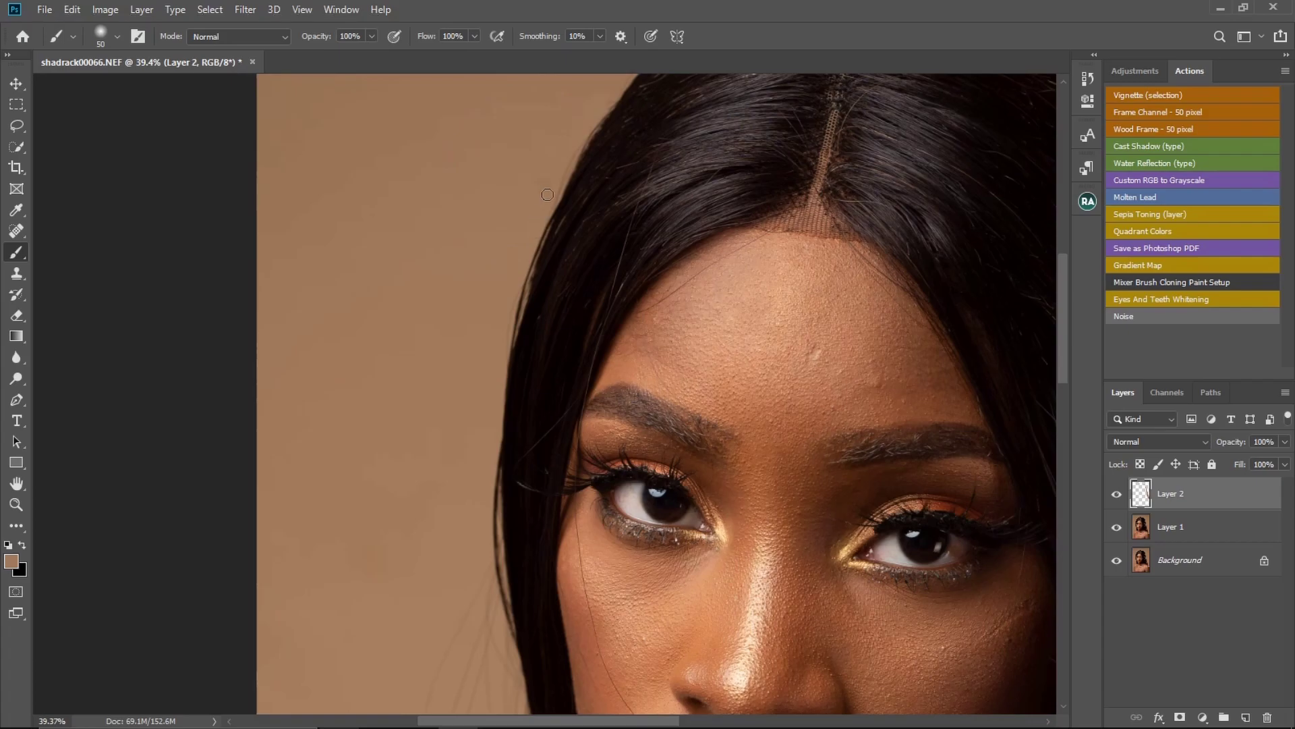
- Cover the wispy flyaways between the left hair edge and the shoulder with sampled backdrop colours, using a 125 px brush
left_click_drag(526, 260, 452, 104)
mouse_move(480, 337)
left_mouse_down()
mouse_move(463, 189)
mouse_move(562, 204)
left_mouse_up()
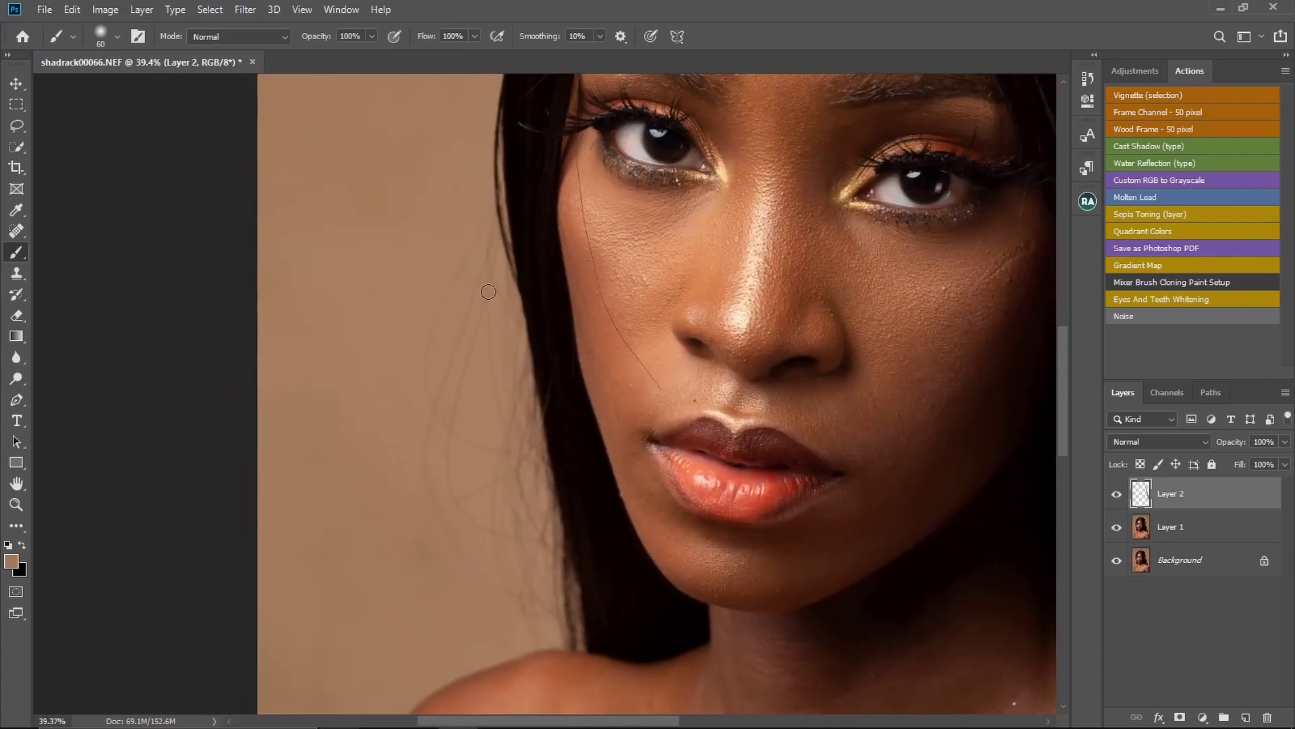
left_click(464, 257, "alt")
left_click(382, 454, "alt")
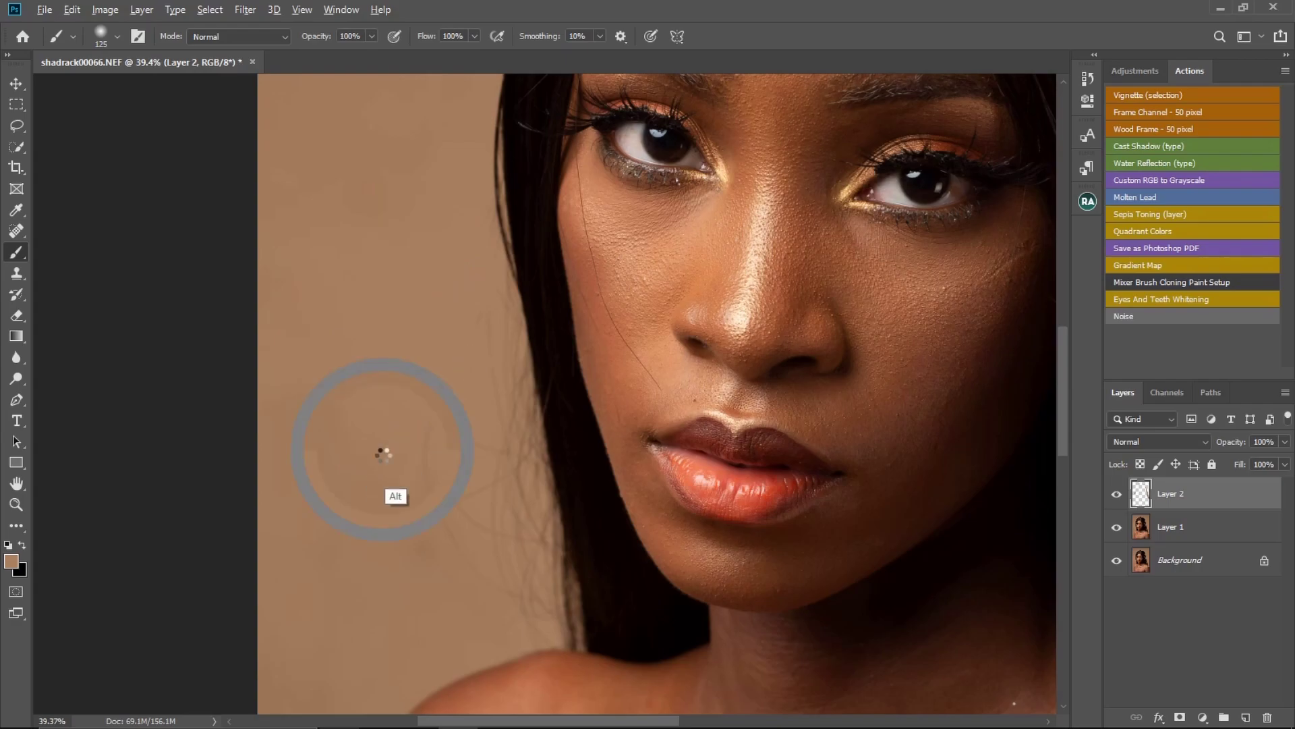
left_click(439, 521, "alt")
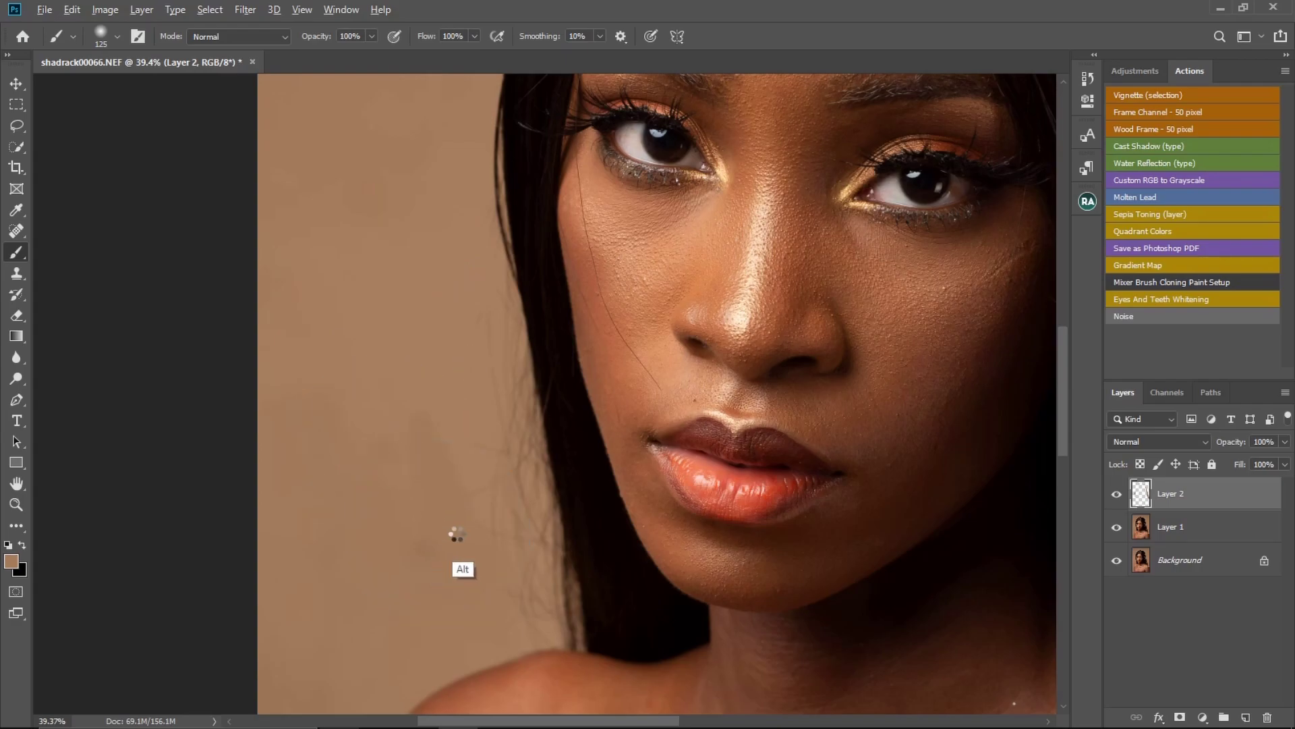
left_click(465, 573, "alt")
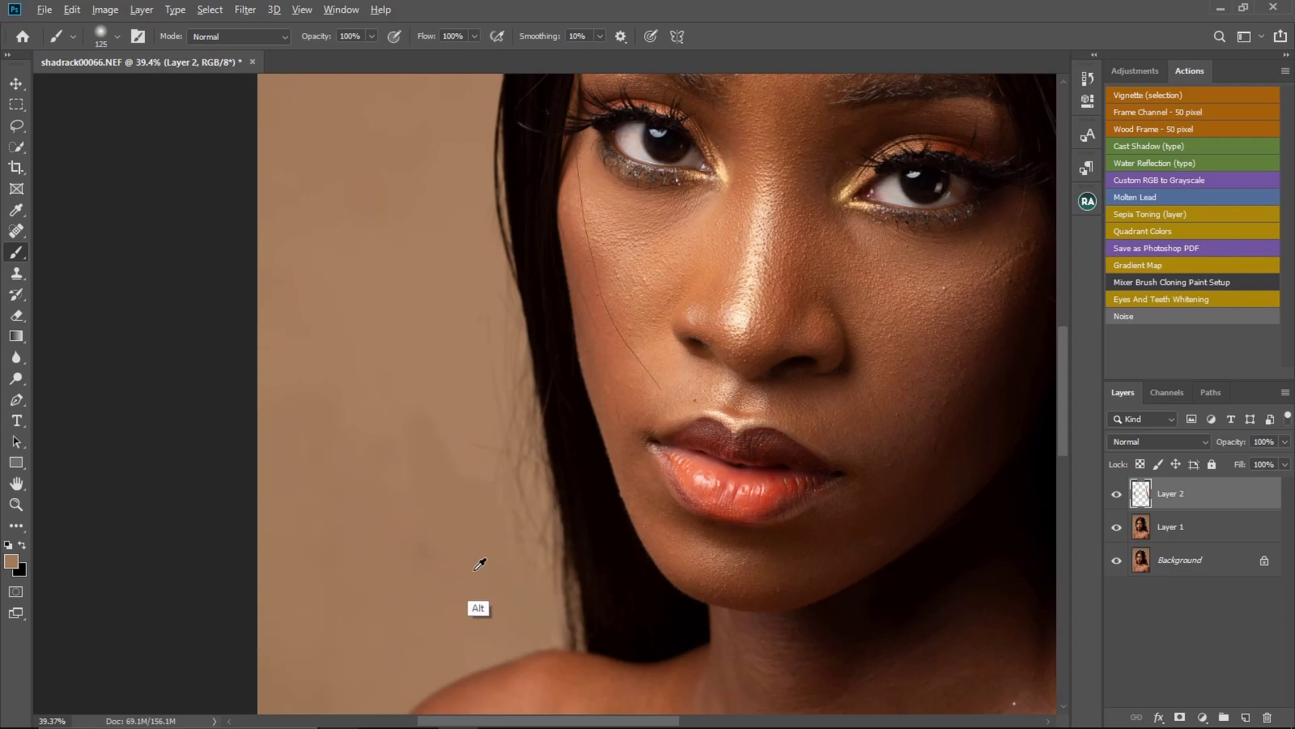
left_click(448, 425, "alt")
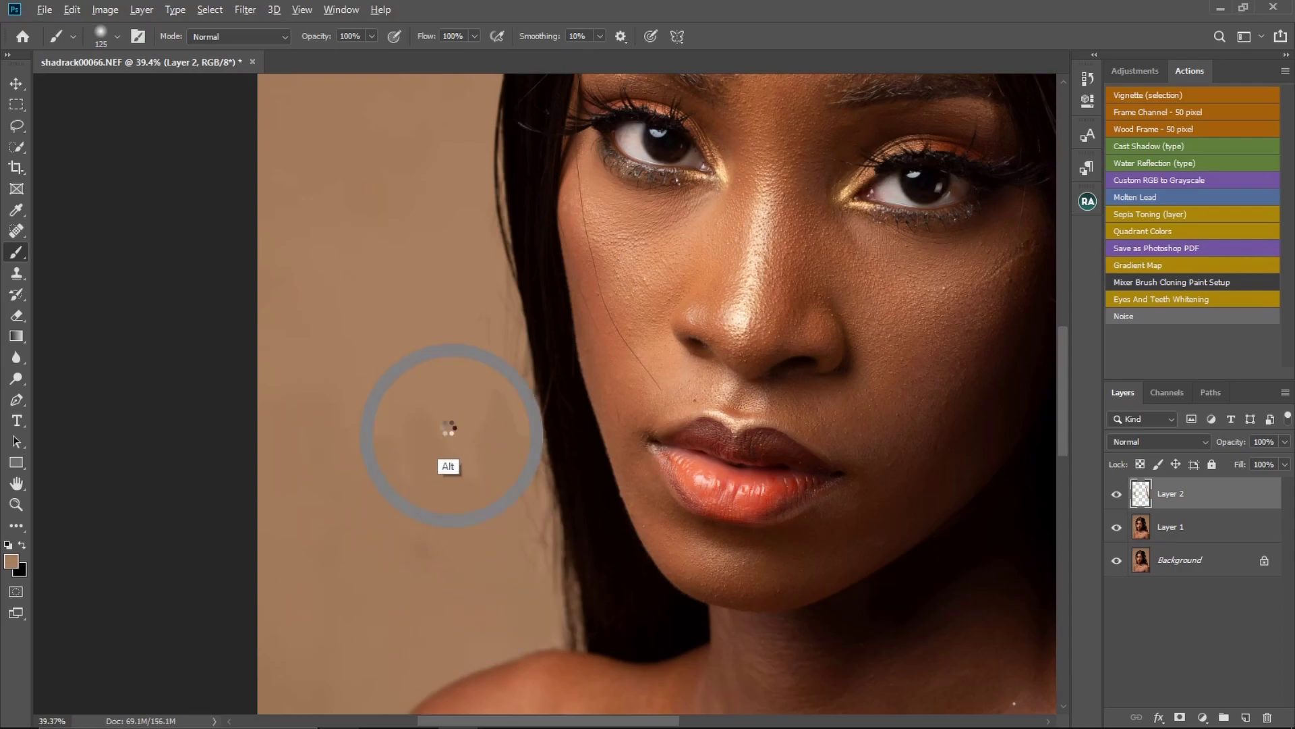
- Paint out the remaining strays close against the lower left hair edge with sampled backdrop colour, reducing the brush to 40 px
left_click_drag(496, 290, 531, 446)
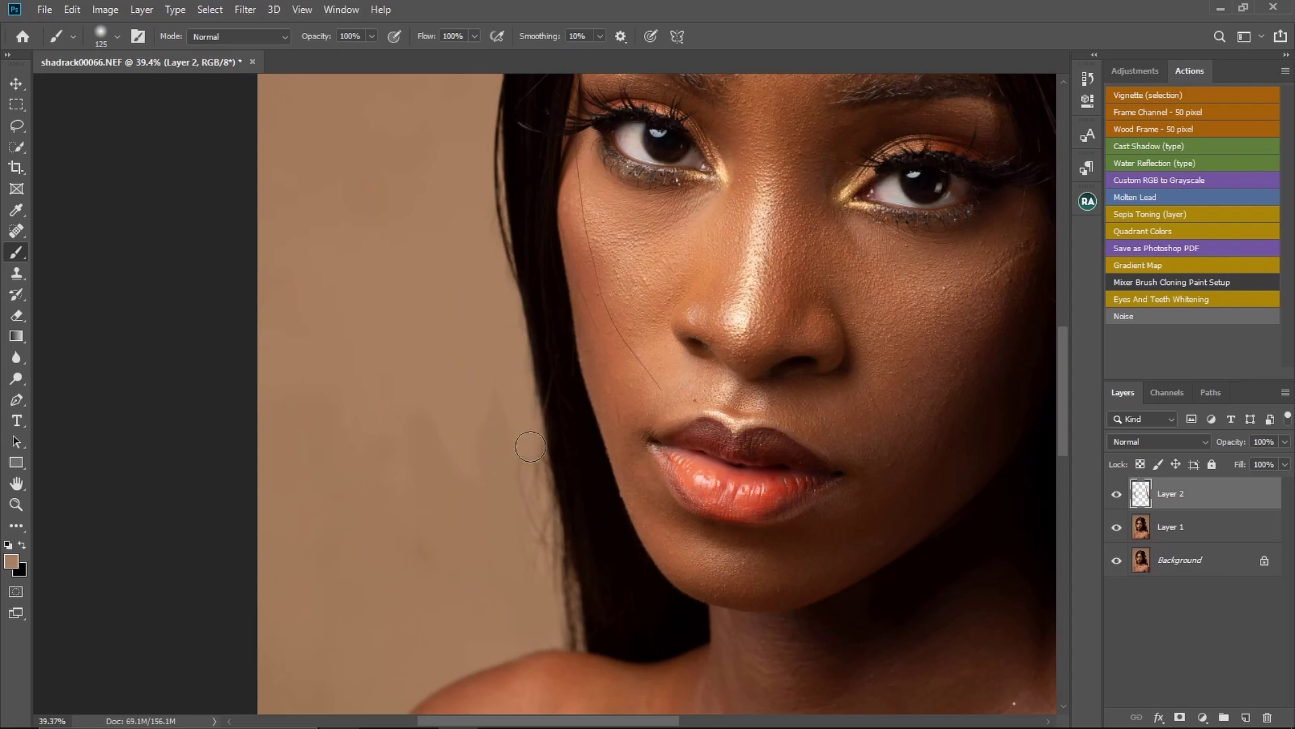
left_click(491, 469, "alt")
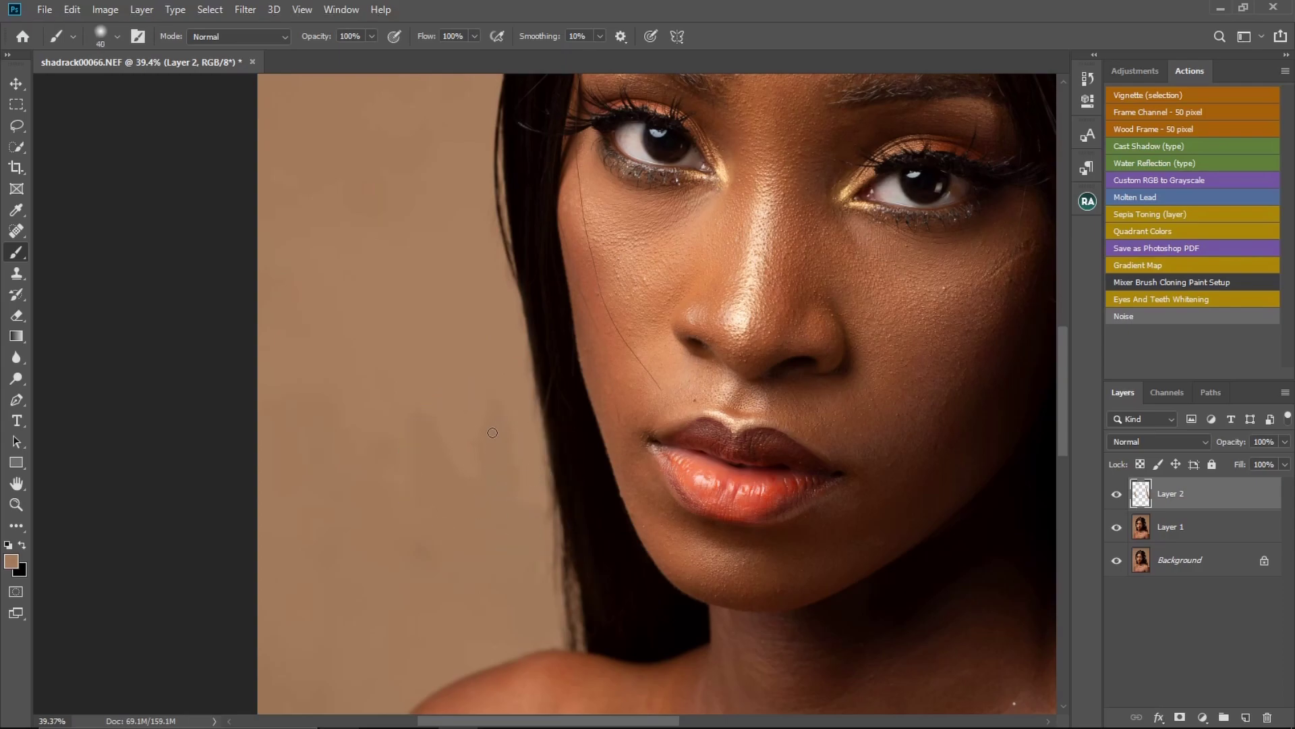
left_click(507, 469, "alt")
left_click(529, 524, "alt")
left_click(529, 561, "alt")
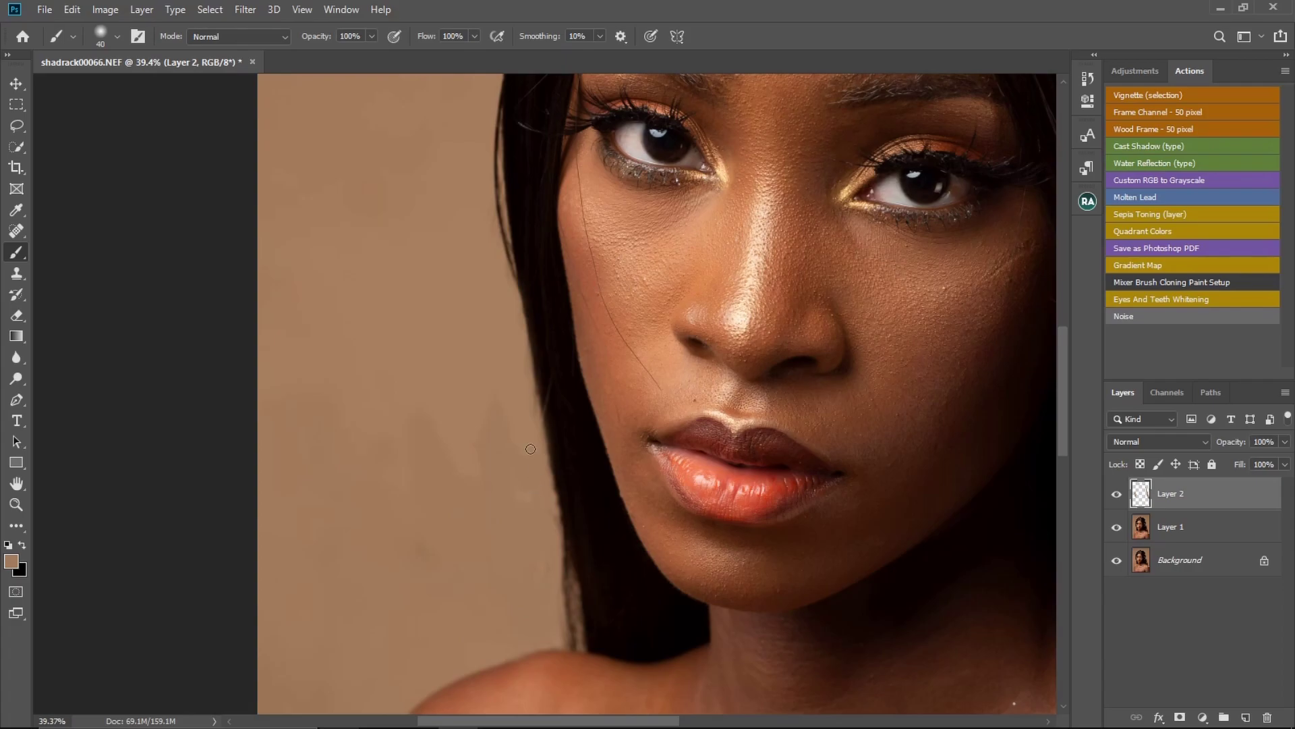
- Sample the backdrop beside the right shoulder and paint over the stray hairs where the hair tips reach it
key("ctrl+space")
mouse_move(608, 492)
left_mouse_down()
mouse_move(549, 503)
mouse_move(561, 498)
left_mouse_up()
scroll(859, 484, "up", 4)
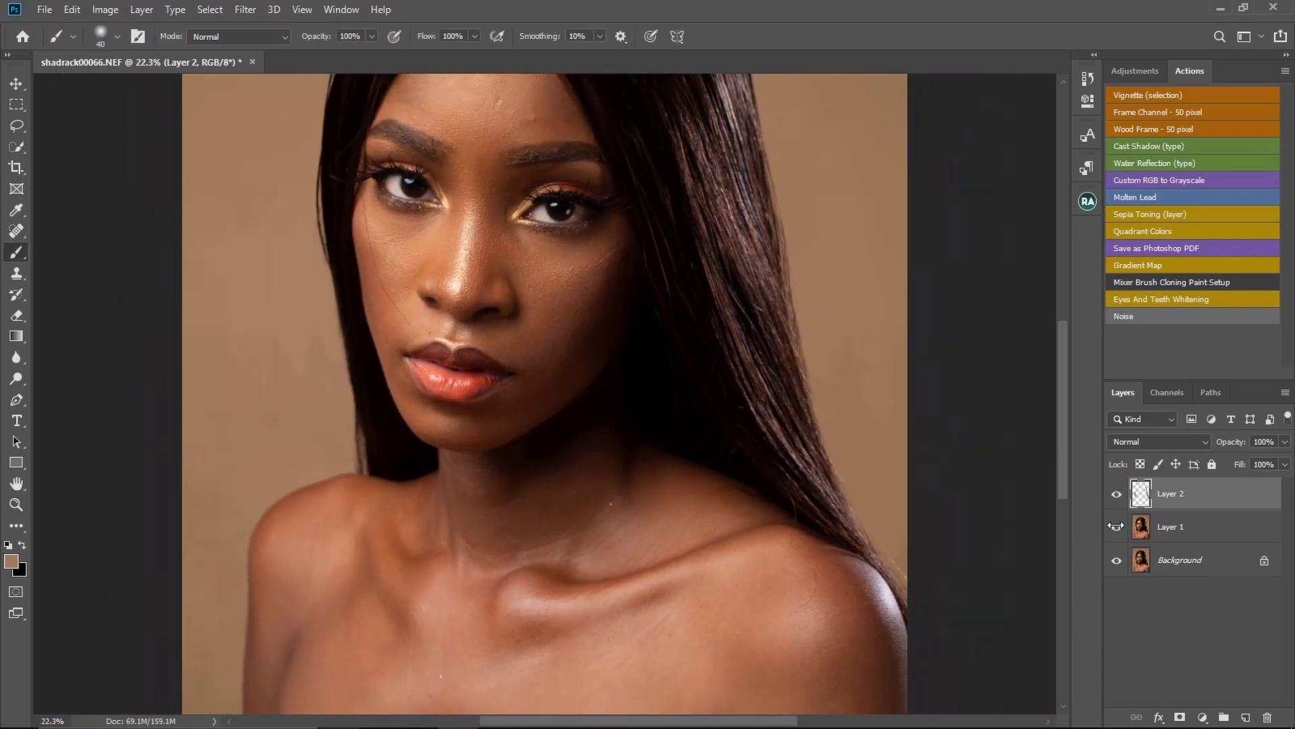
scroll(915, 540, "up", 6)
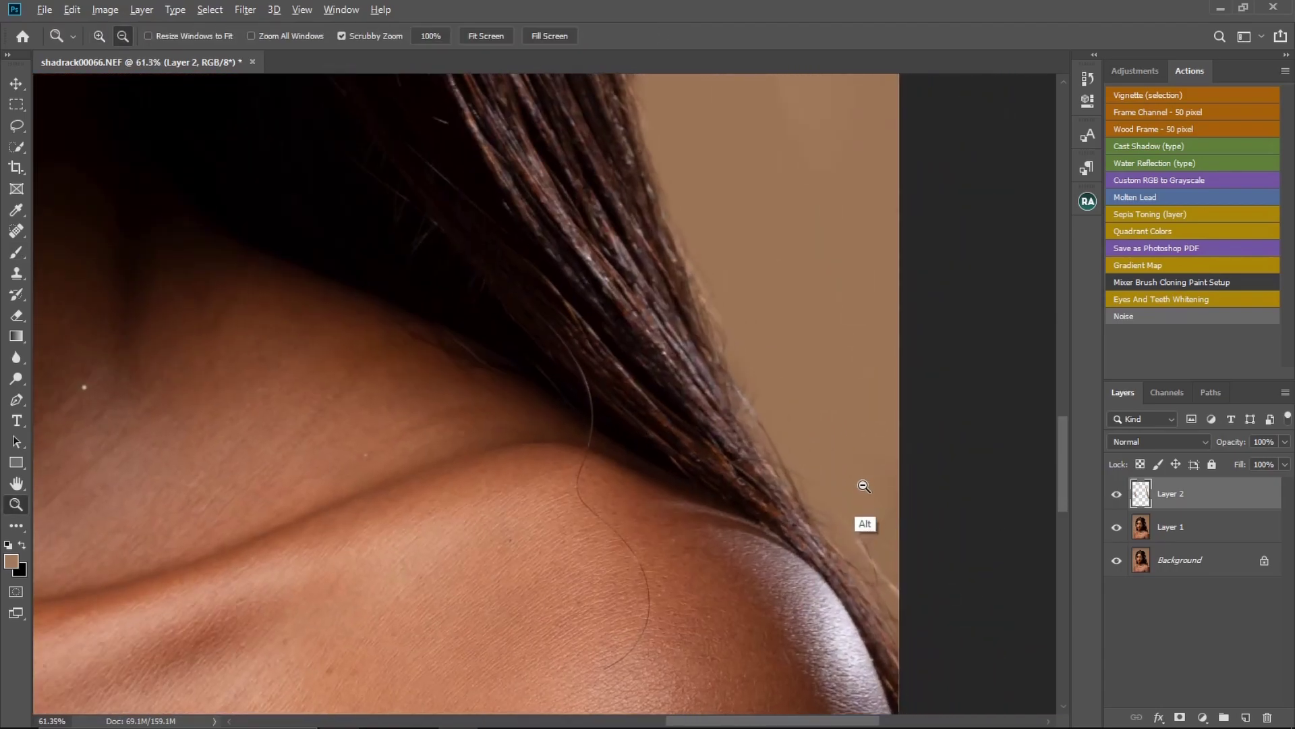
scroll(863, 524, "down", 4)
scroll(914, 510, "up", 2)
scroll(865, 521, "up", 2)
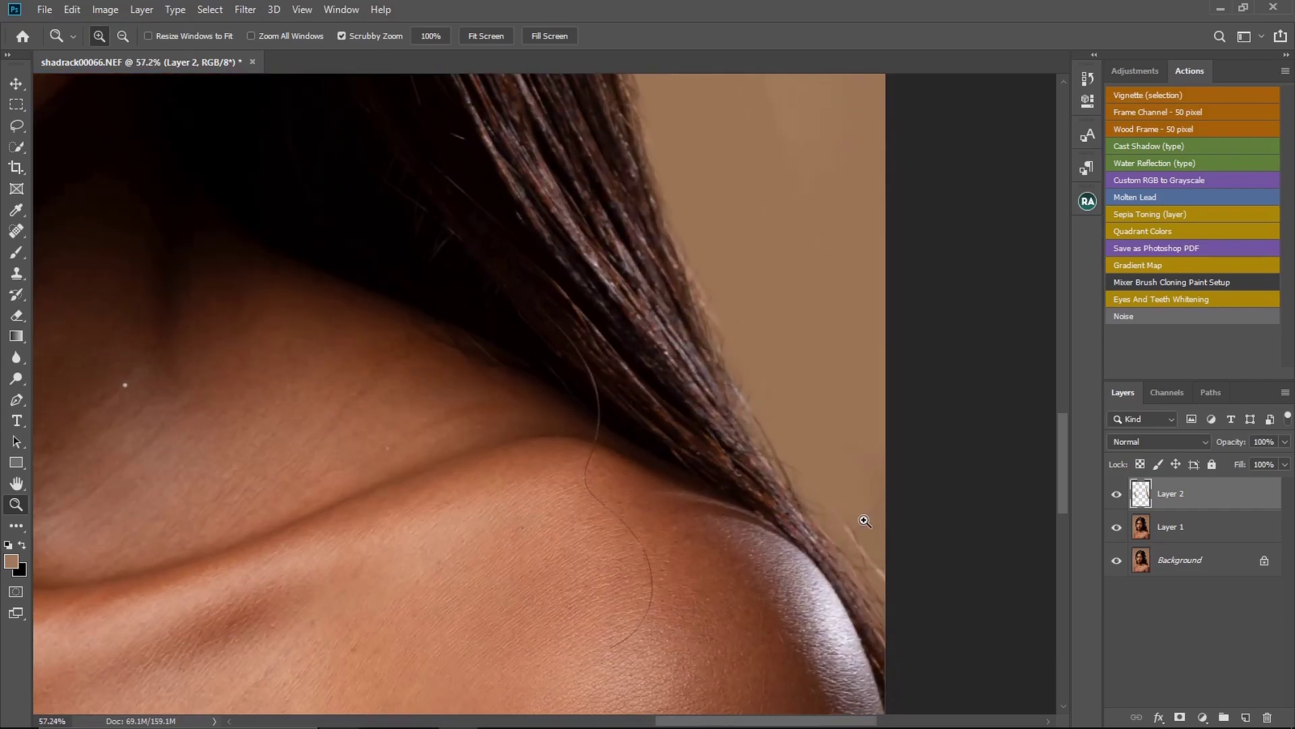
key("b")
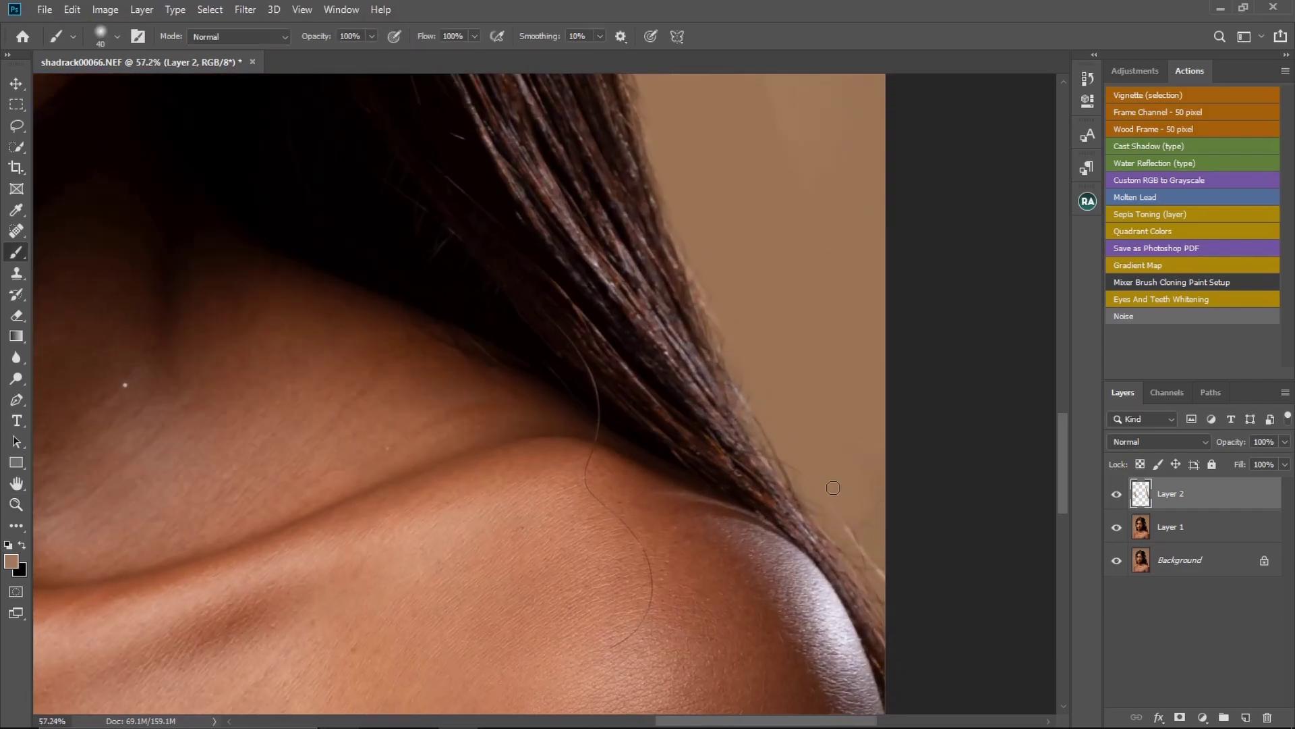
left_click(857, 487, "alt")
left_click(843, 472)
left_click(838, 462, "alt")
- Hide and reshow Layer 2 to compare the retouch along the right hair edge up close
key("z")
mouse_move(776, 449)
left_mouse_down()
mouse_move(677, 474)
mouse_move(709, 462)
mouse_move(694, 463)
mouse_move(759, 390)
mouse_move(760, 413)
left_mouse_up()
key("b")
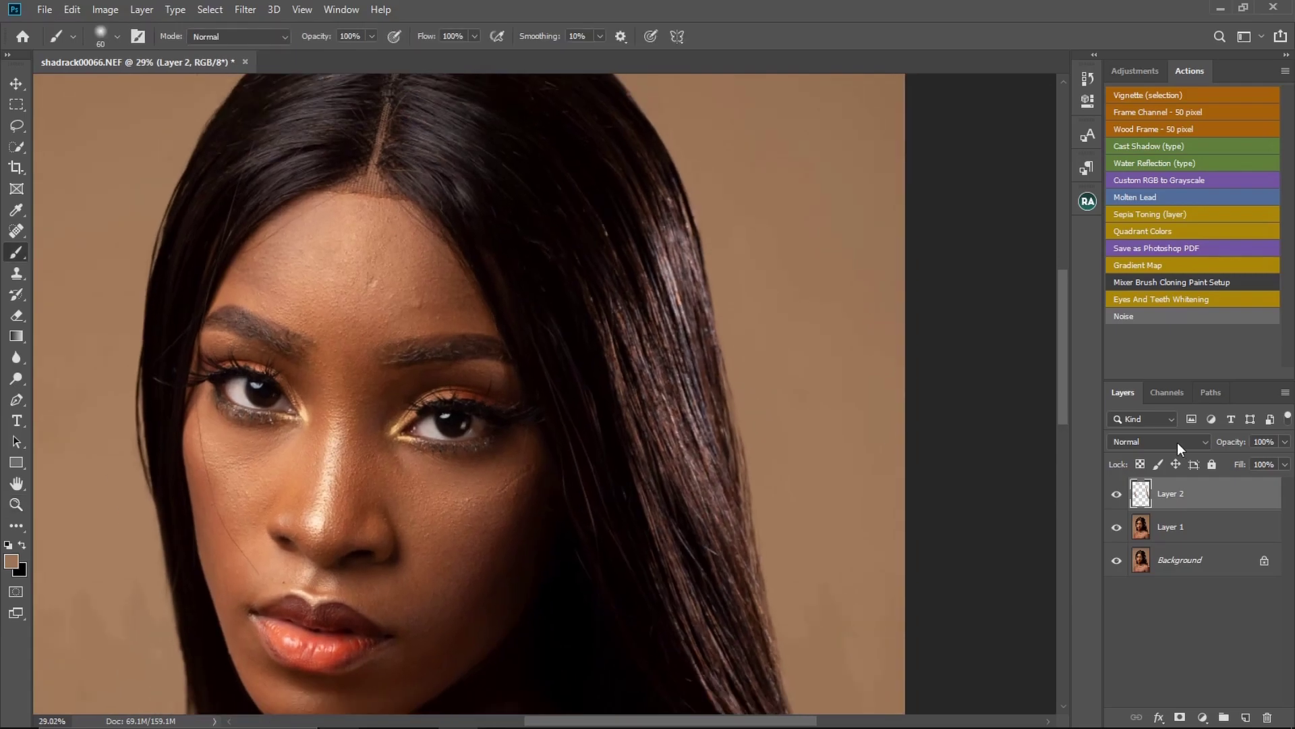
left_click(1117, 496)
left_click_drag(818, 428, 715, 324)
left_click_drag(867, 487, 815, 428)
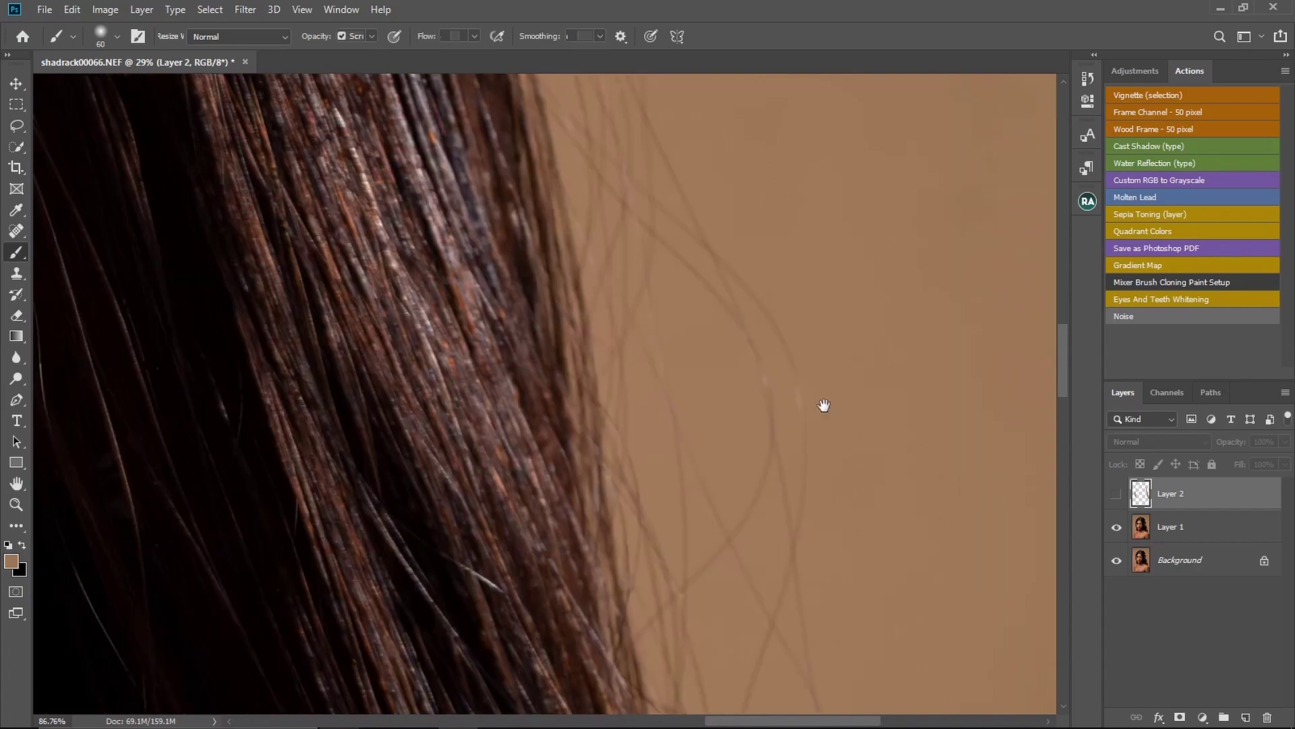
left_click(1117, 493)
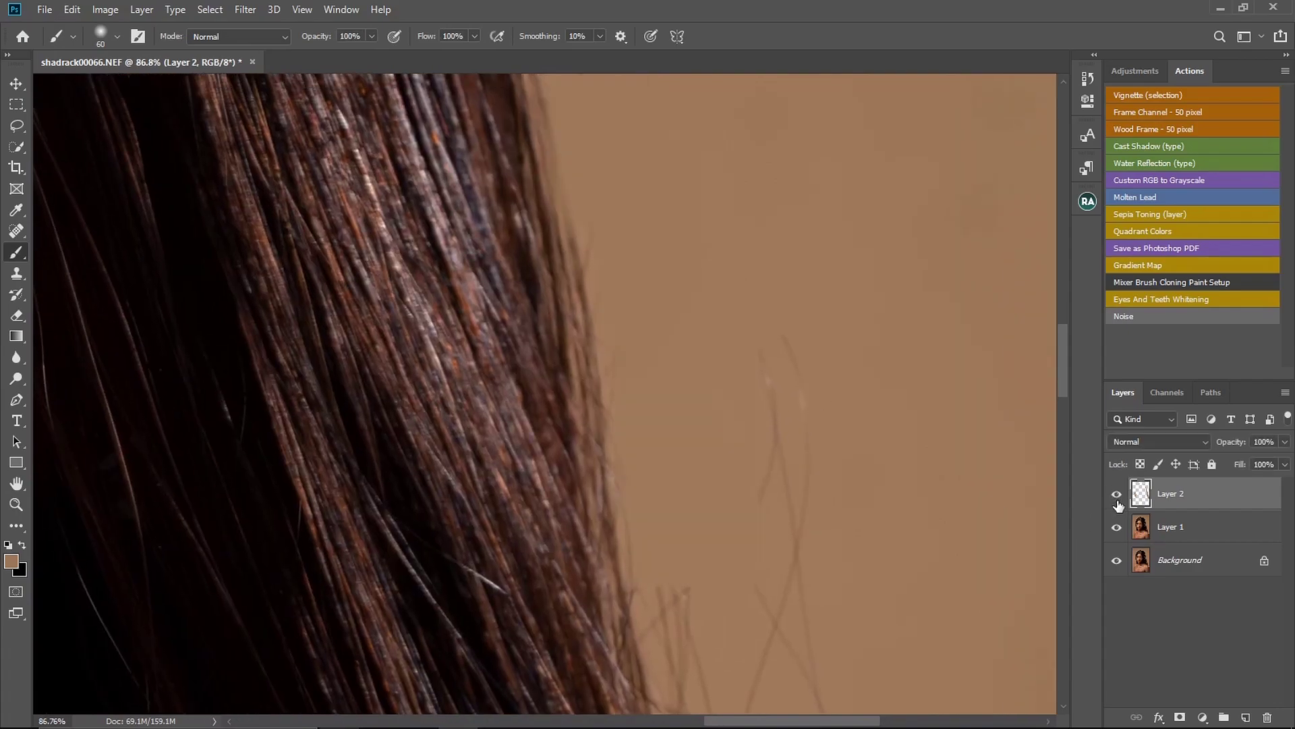
key("z")
key("ctrl+0")
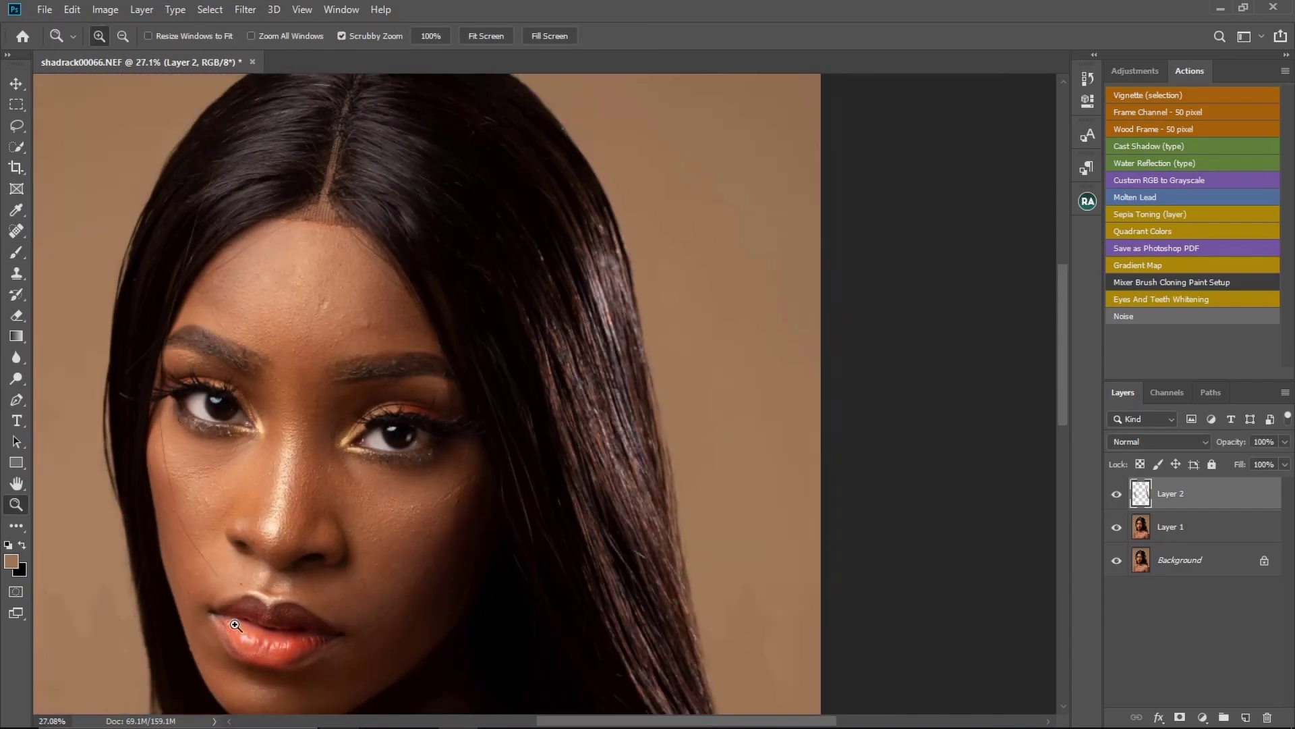
- Toggle Layer 2 off and on at the left hair edge, and review the whole portrait
left_click_drag(206, 641, 241, 603)
key("b")
mouse_move(139, 561)
left_mouse_down()
mouse_move(500, 466)
mouse_move(520, 350)
left_mouse_up()
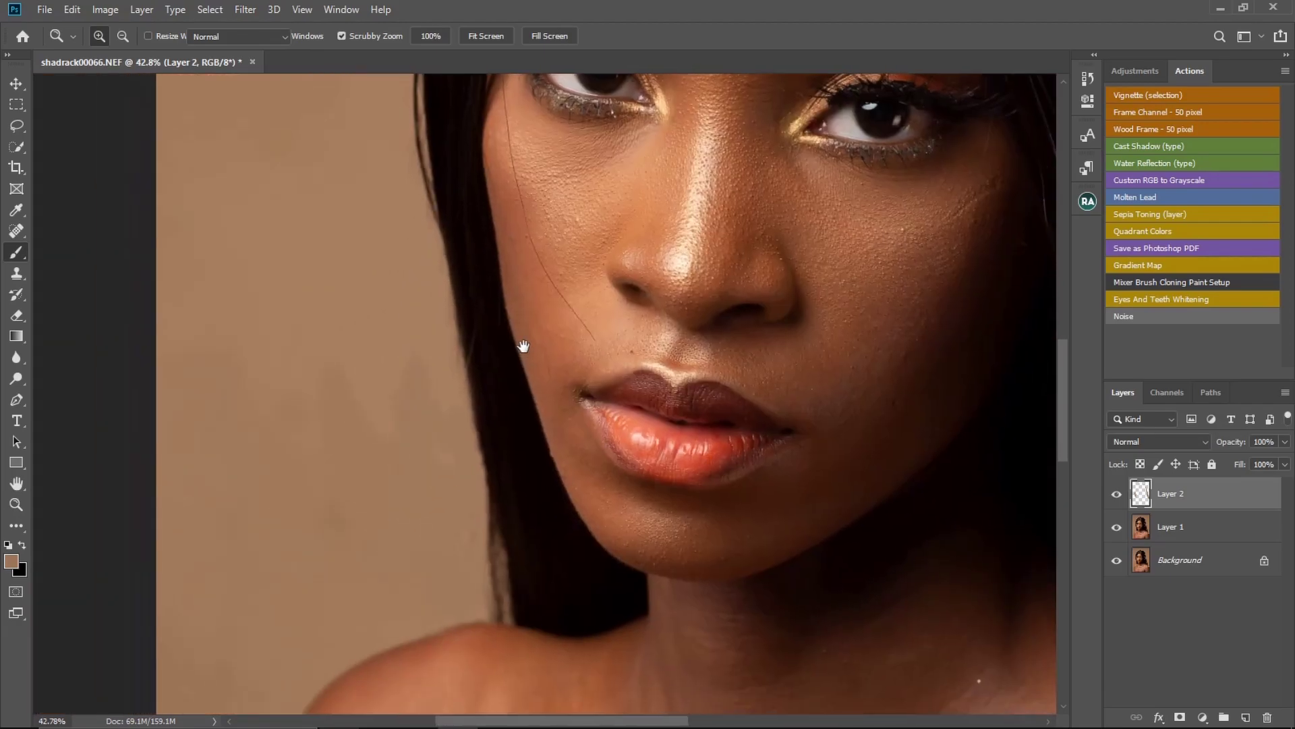
left_click(1118, 494)
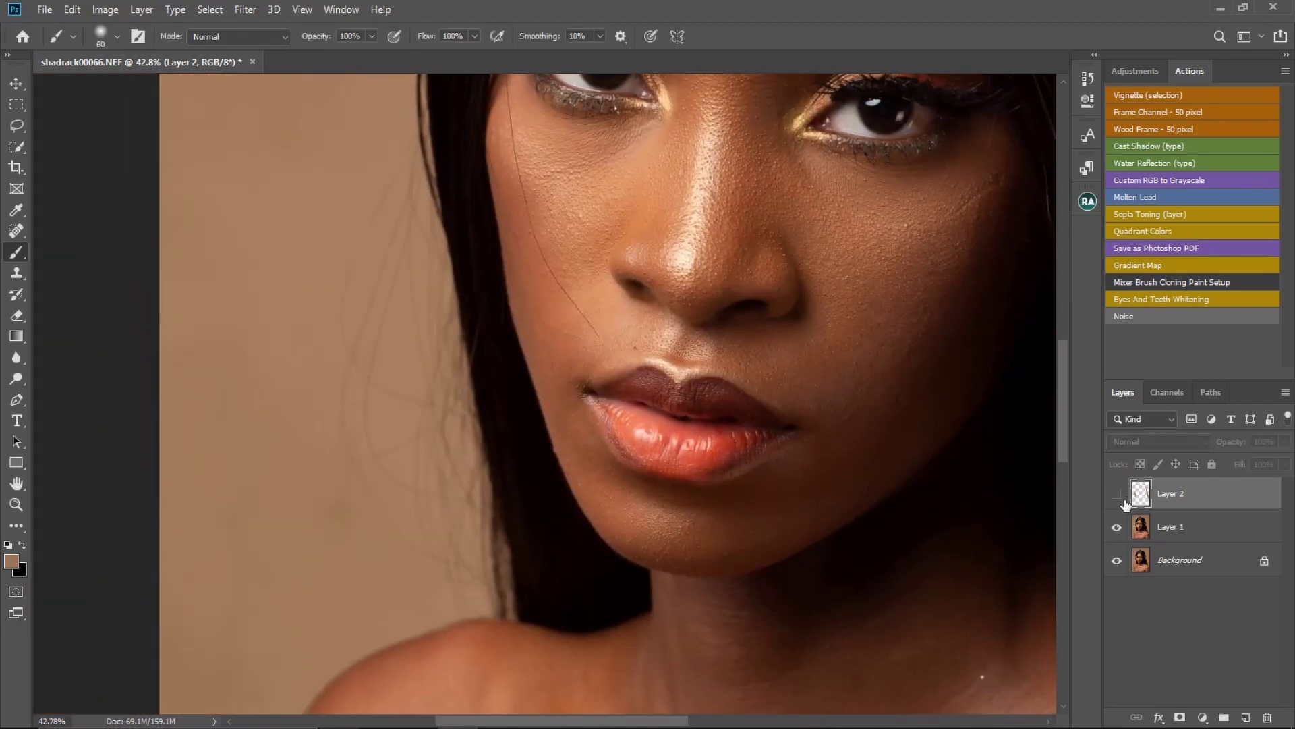
left_click(1118, 496)
key("ctrl+space")
left_click_drag(746, 423, 599, 457)
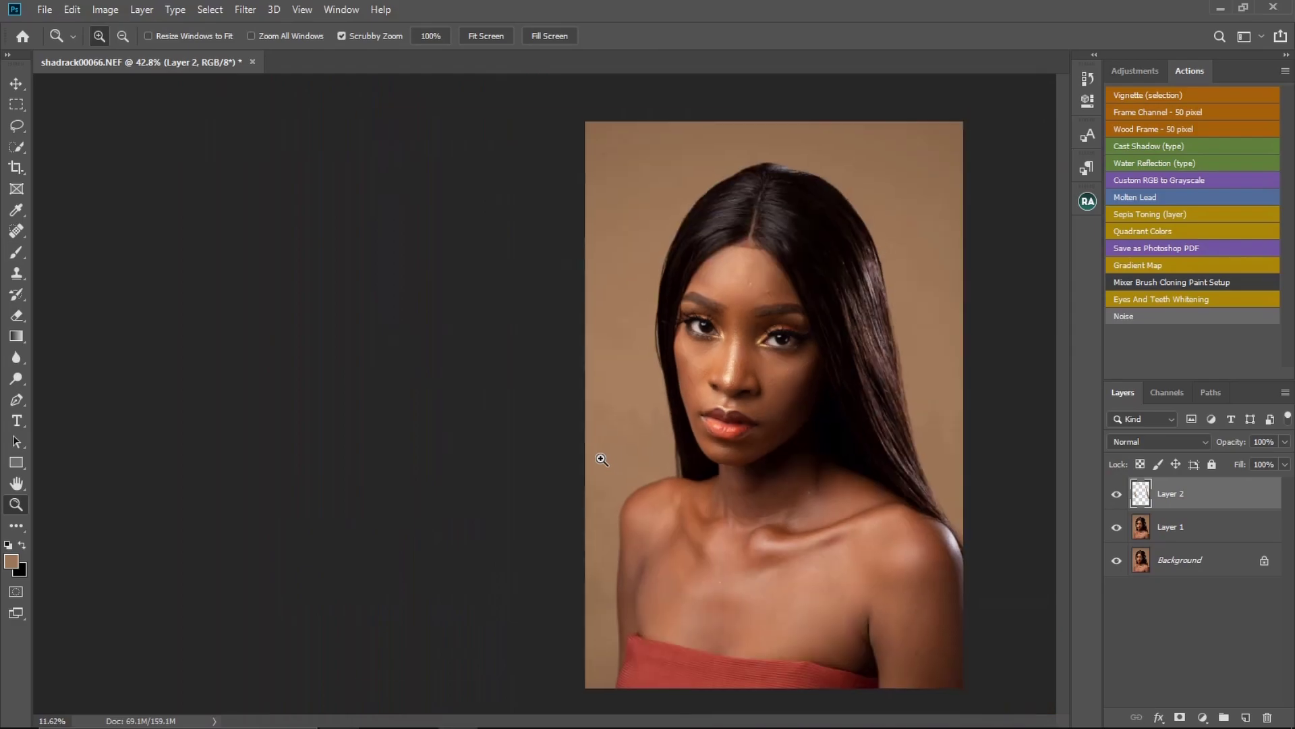
key("ctrl+space")
left_click_drag(550, 169, 586, 181)
key("b")
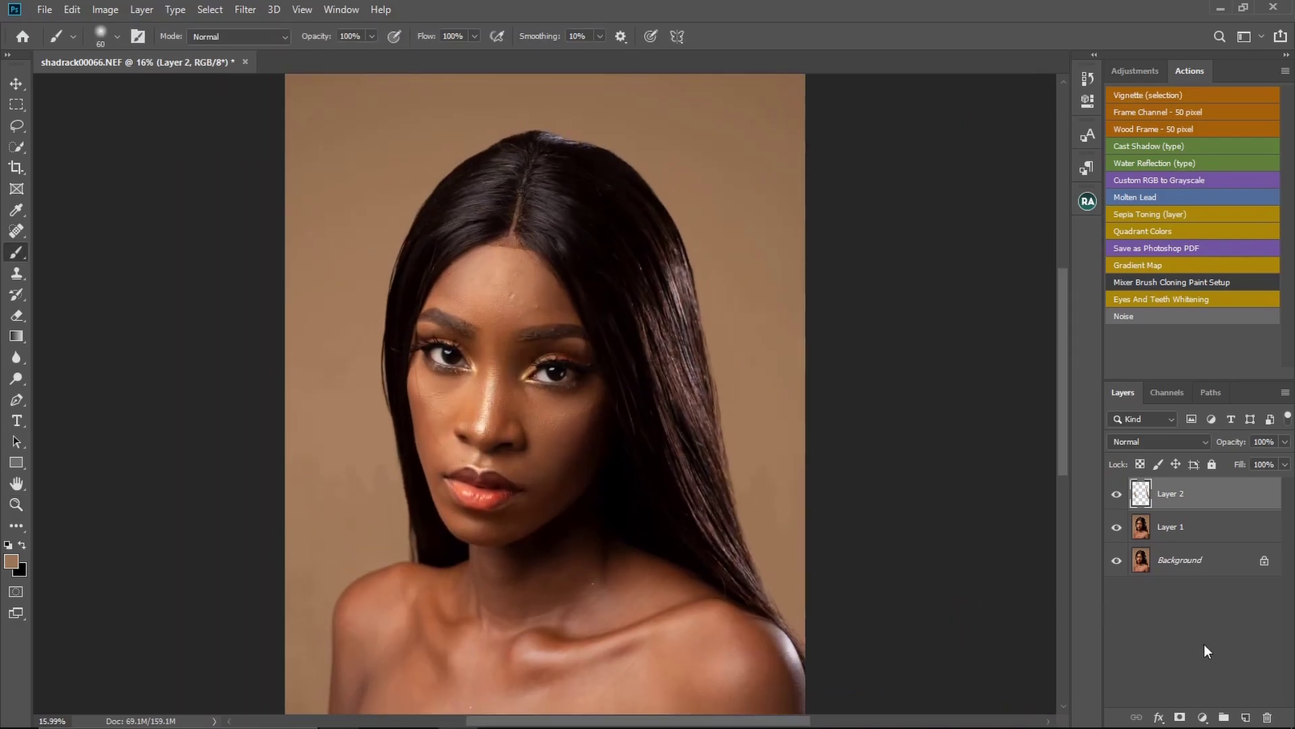
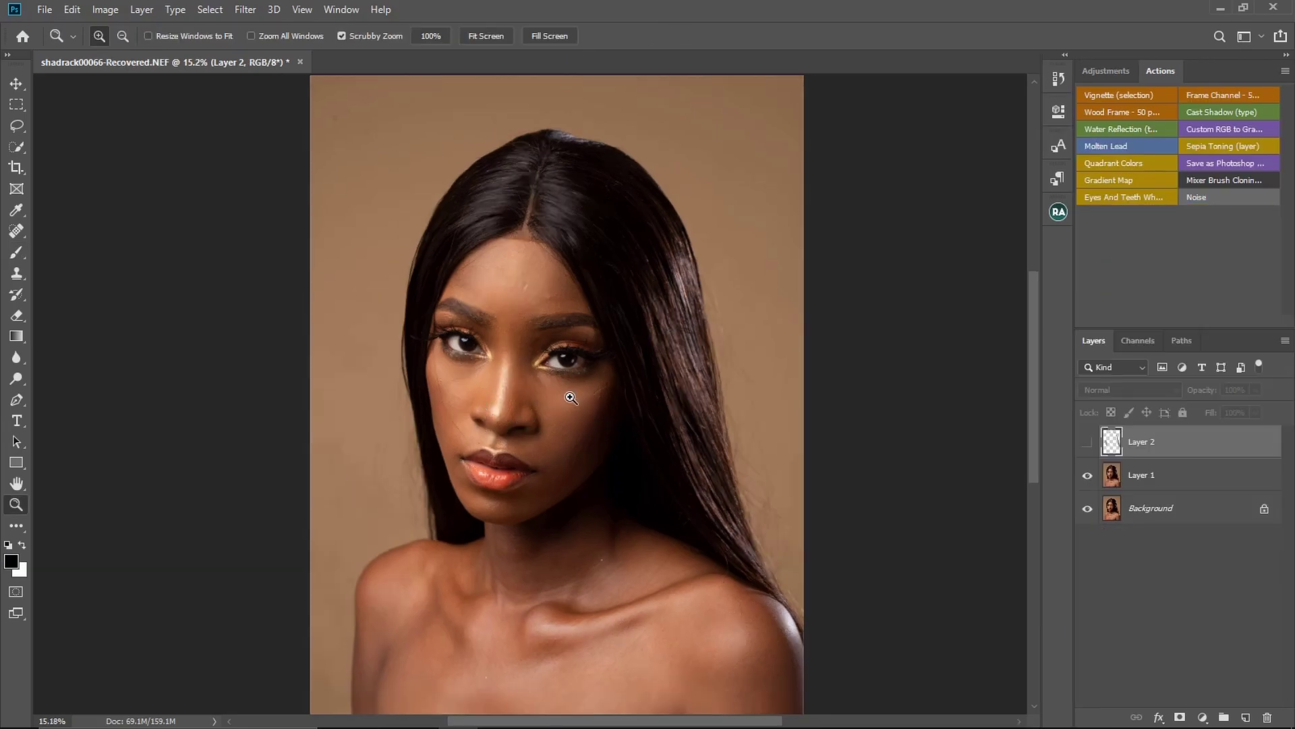
- Compare the image with and without Layer 2, leave it hidden, and add a new empty layer above it
left_click(1087, 442)
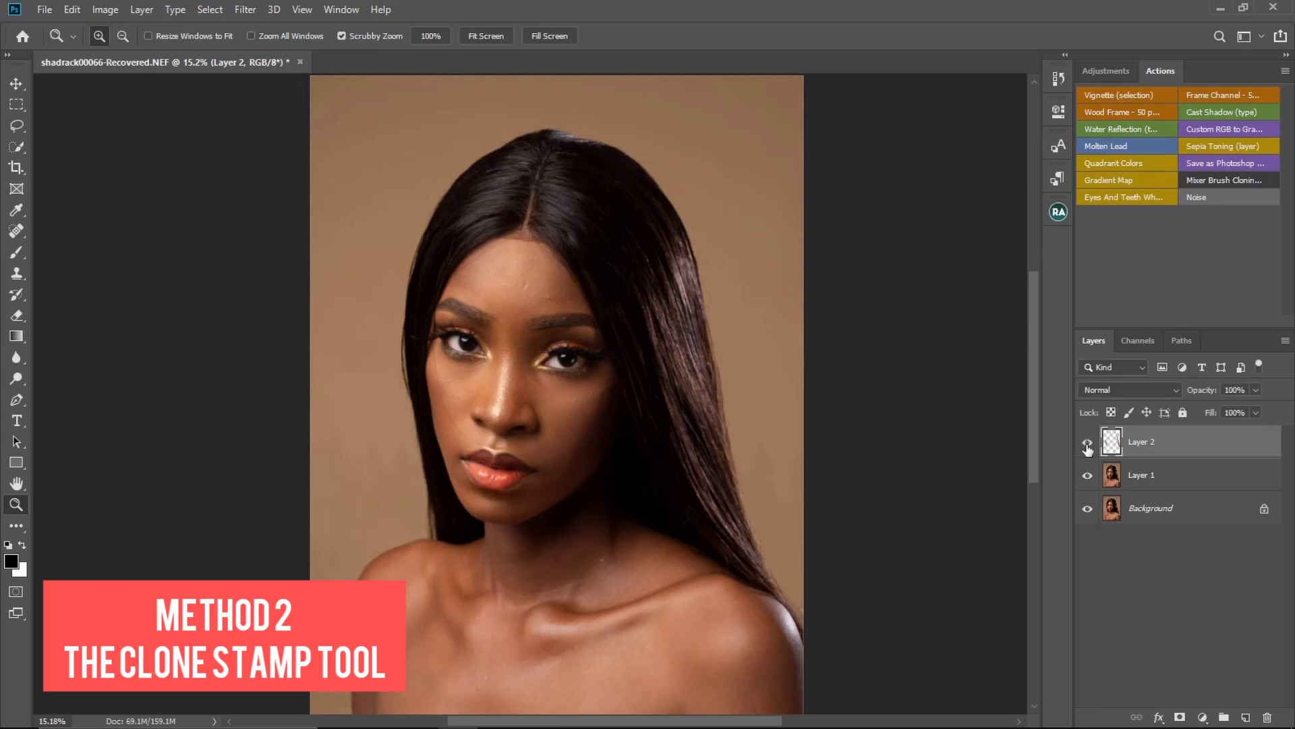
left_click(1088, 443)
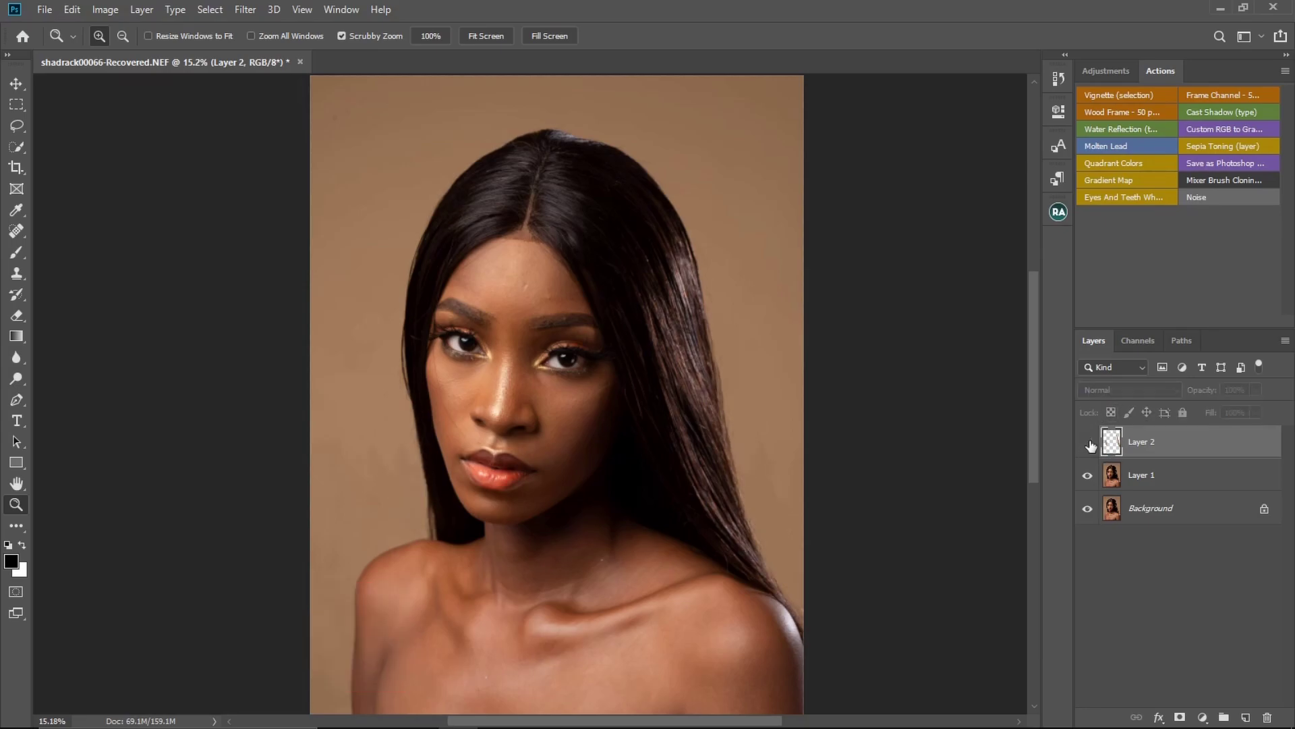
left_click(1246, 718)
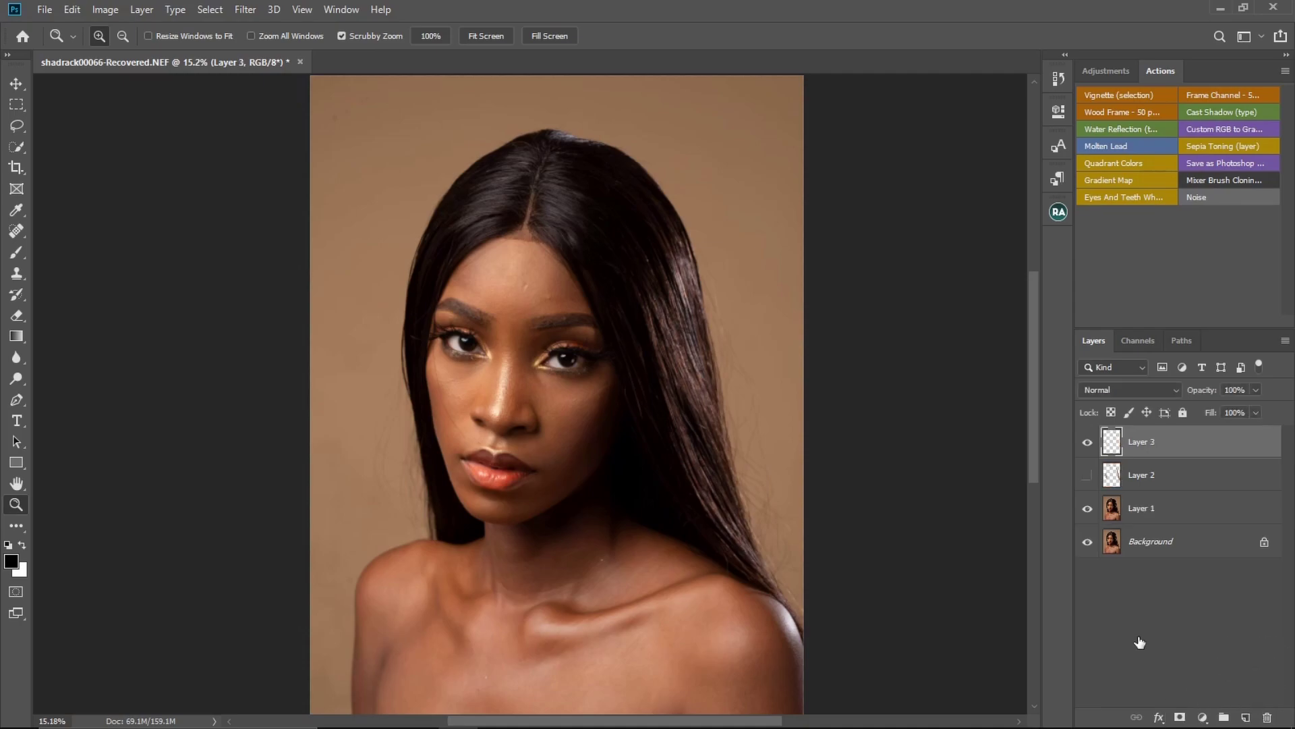
- Set up the Clone Stamp tool to sample from Current & Below
left_click(17, 274)
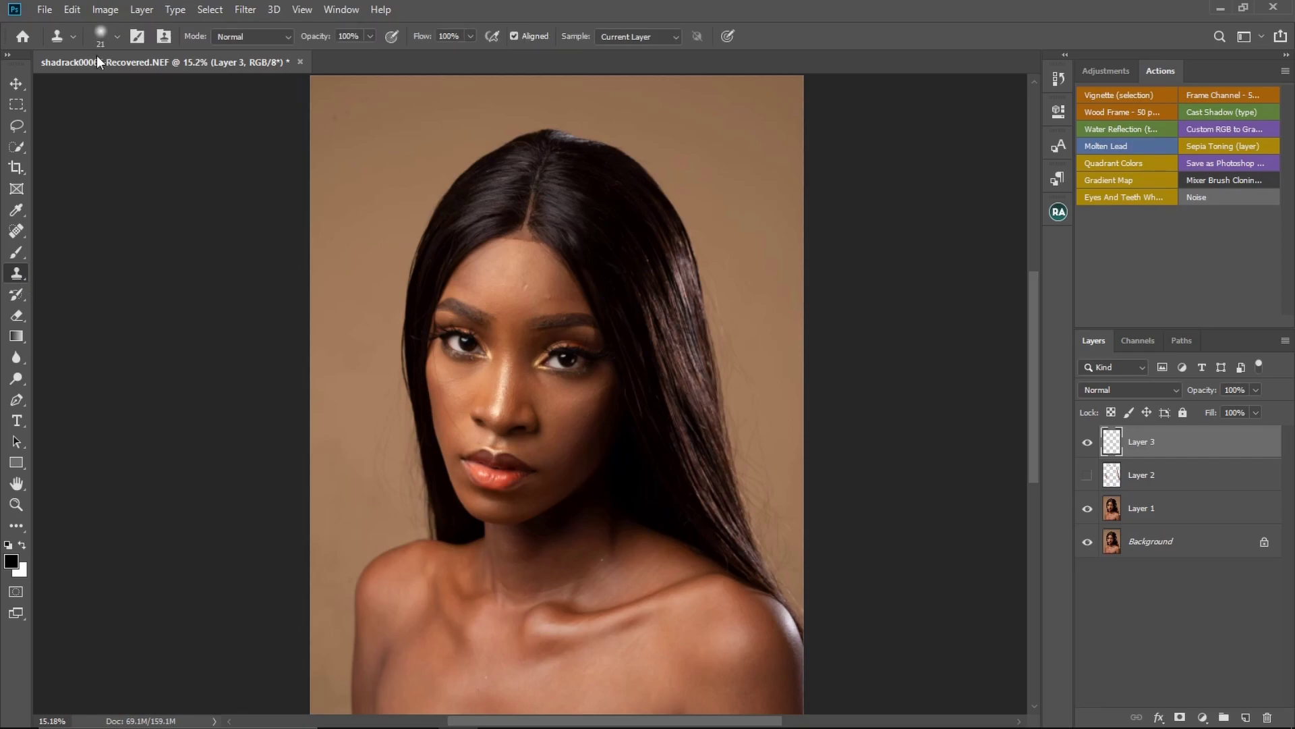
left_click(118, 36)
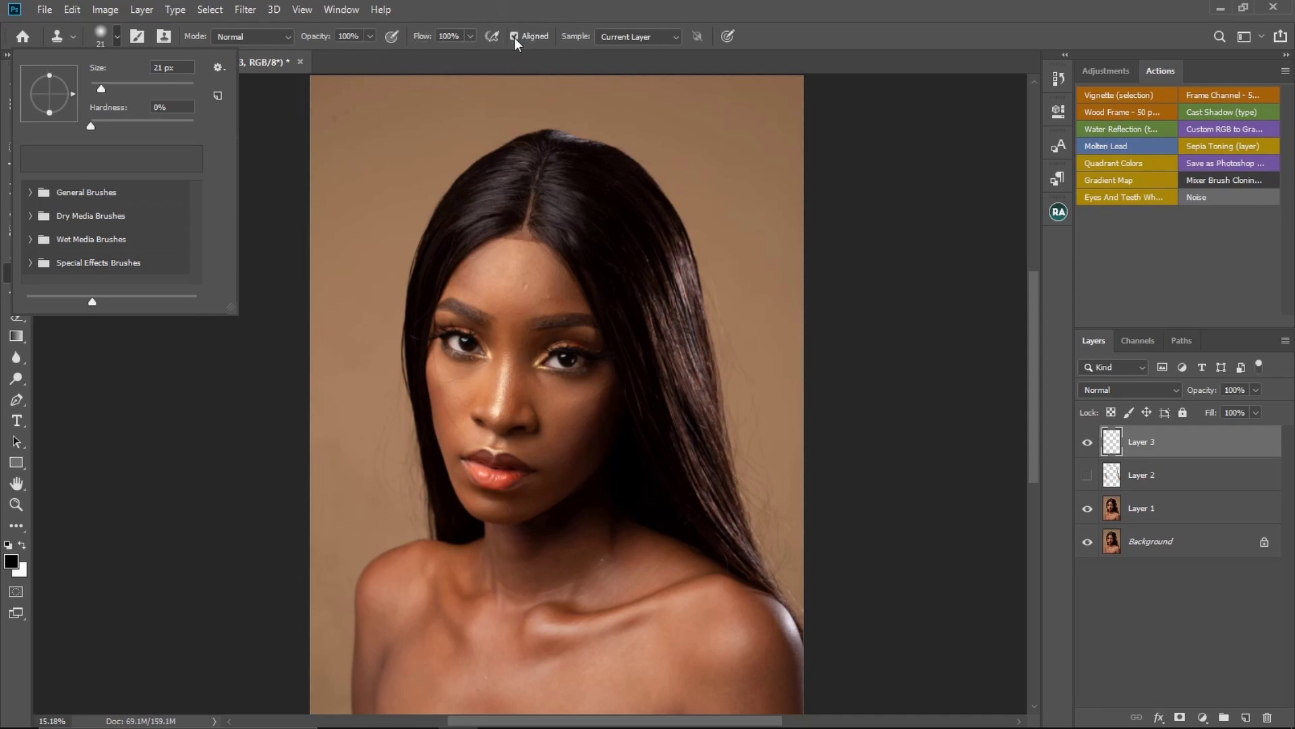
left_click(658, 37)
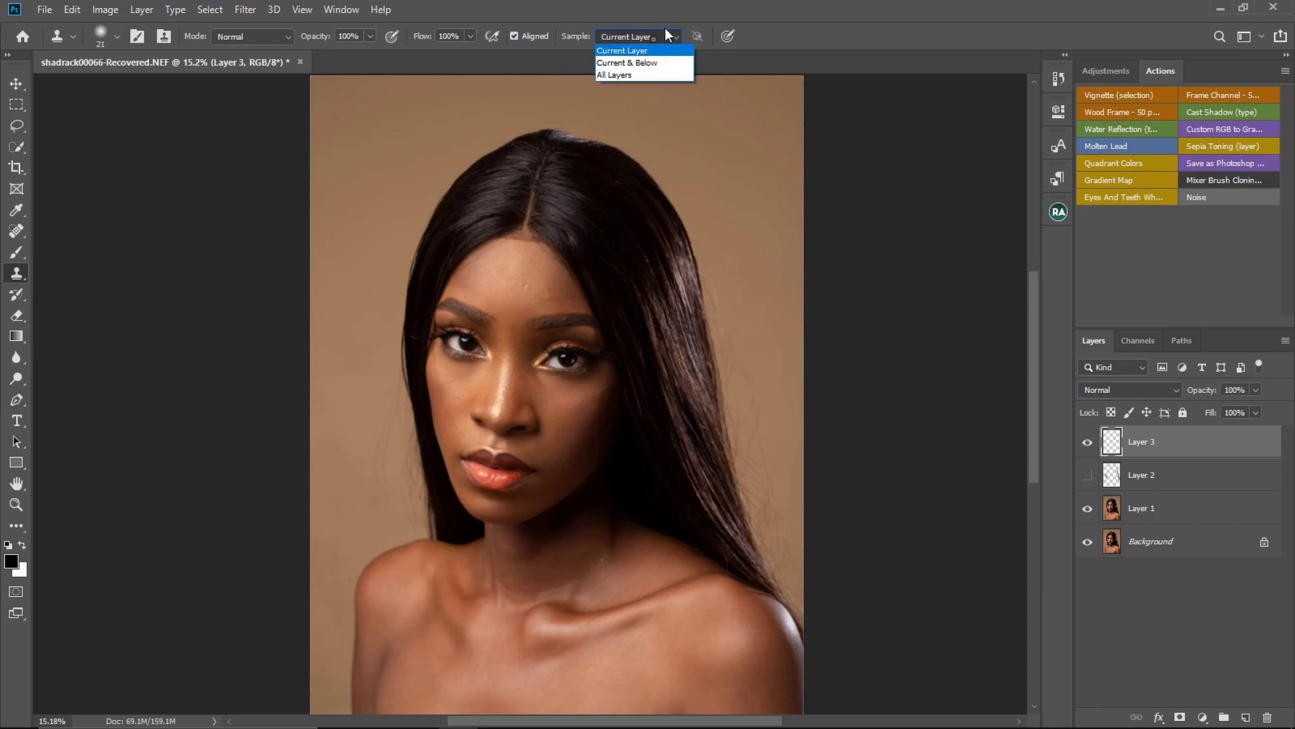
left_click(638, 63)
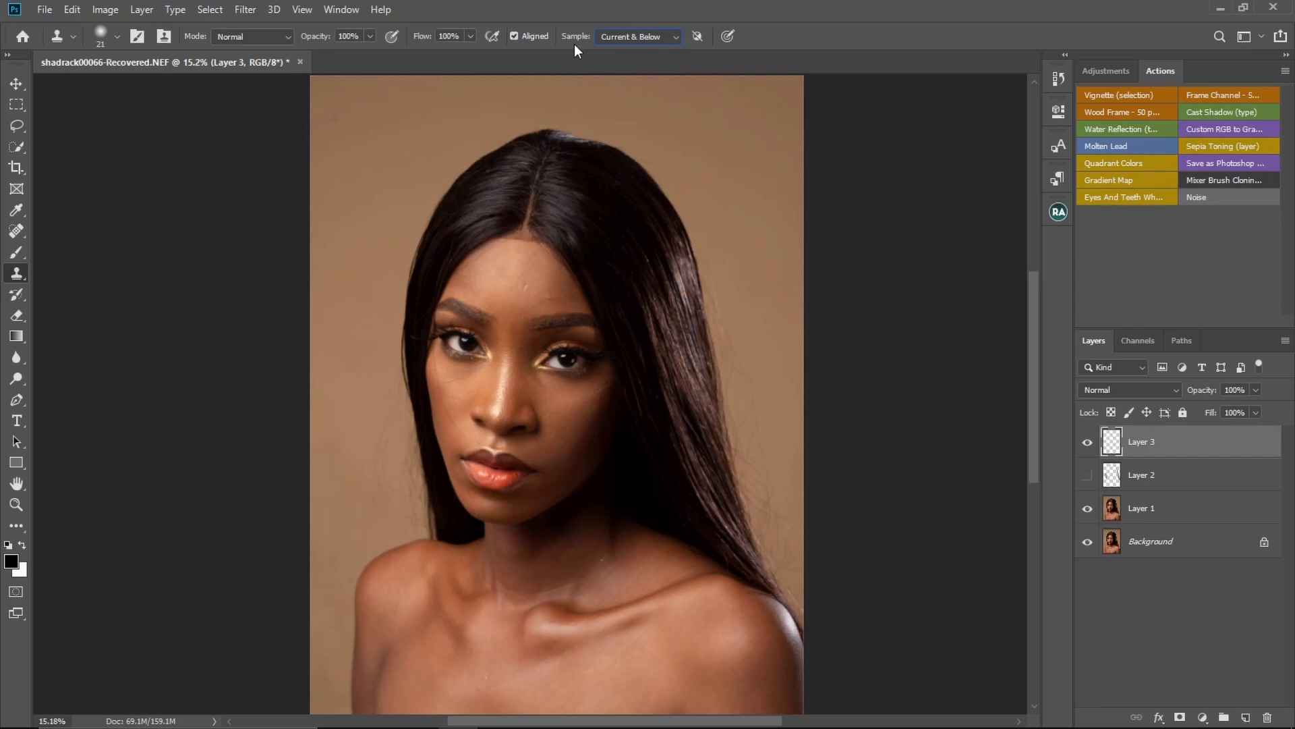
left_click(748, 431)
left_click(638, 292)
- Clone clean backdrop over the flyaways beside the right hair at eye to mouth level, using a 70 px brush
key("z")
left_click_drag(772, 443, 816, 454)
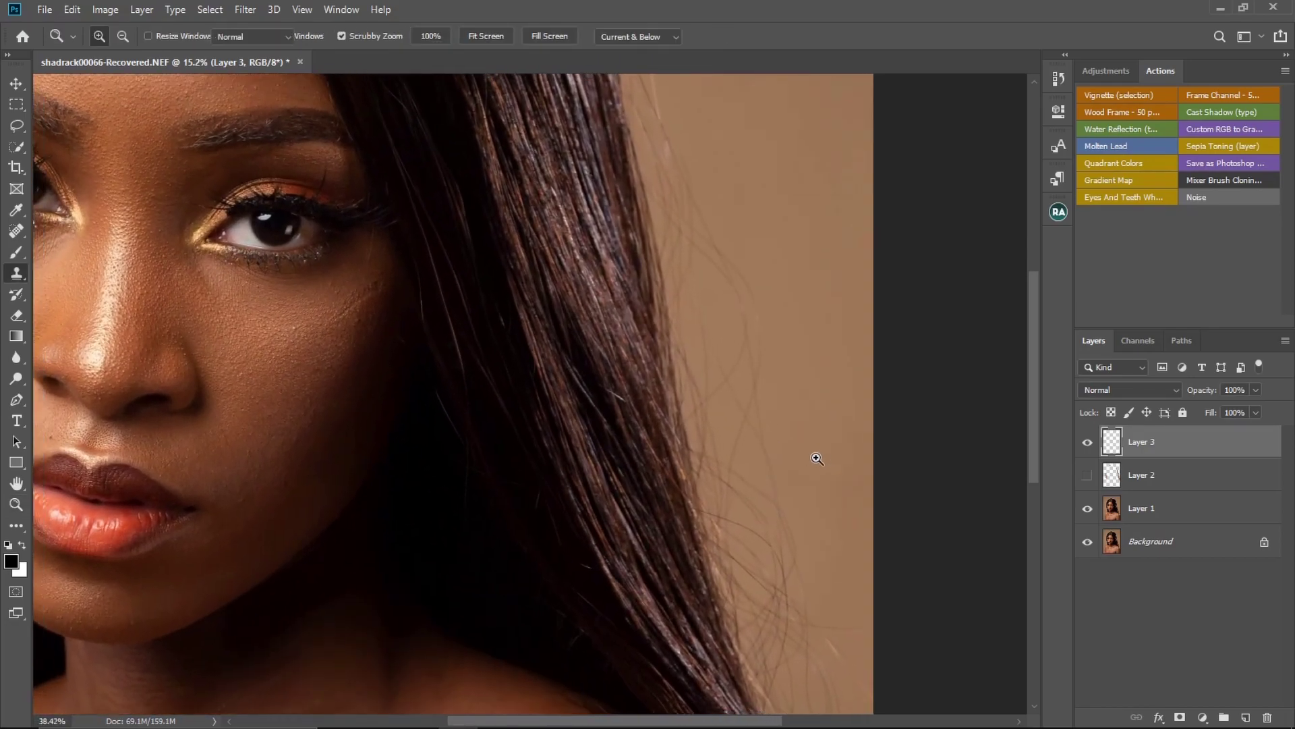
key("s")
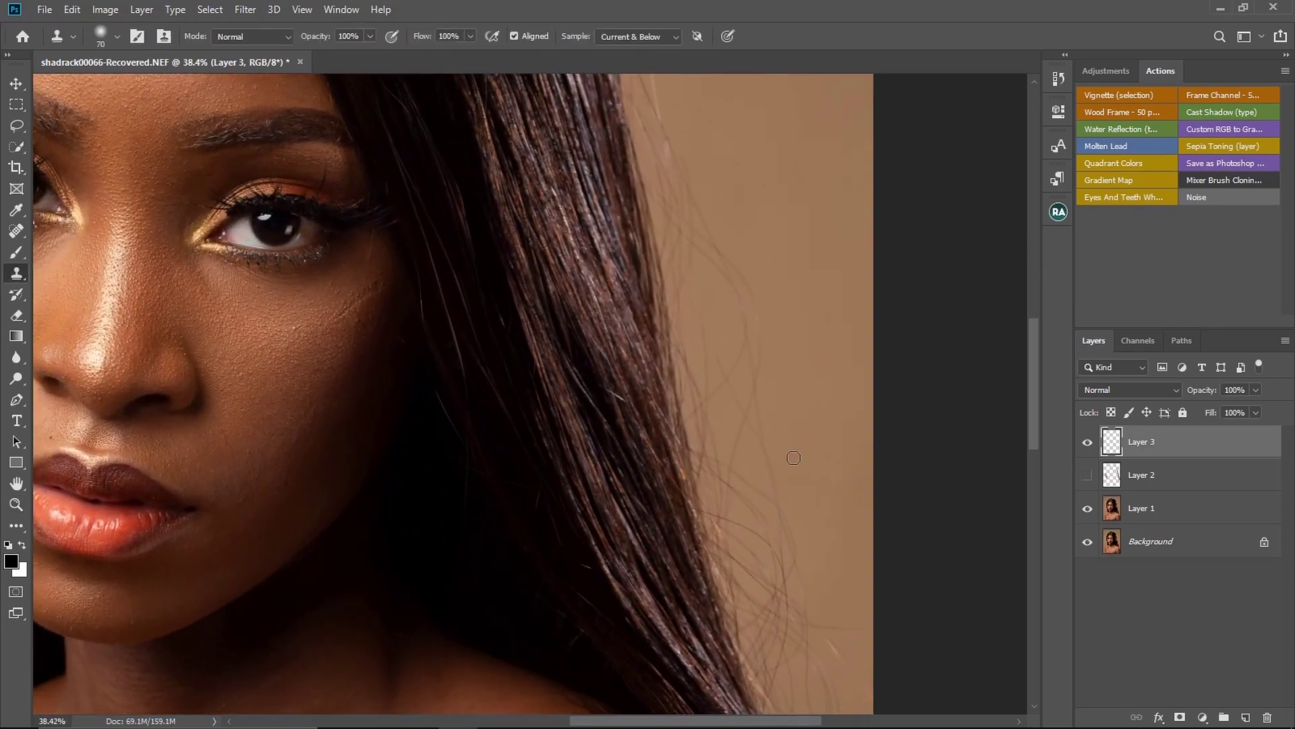
key("alt")
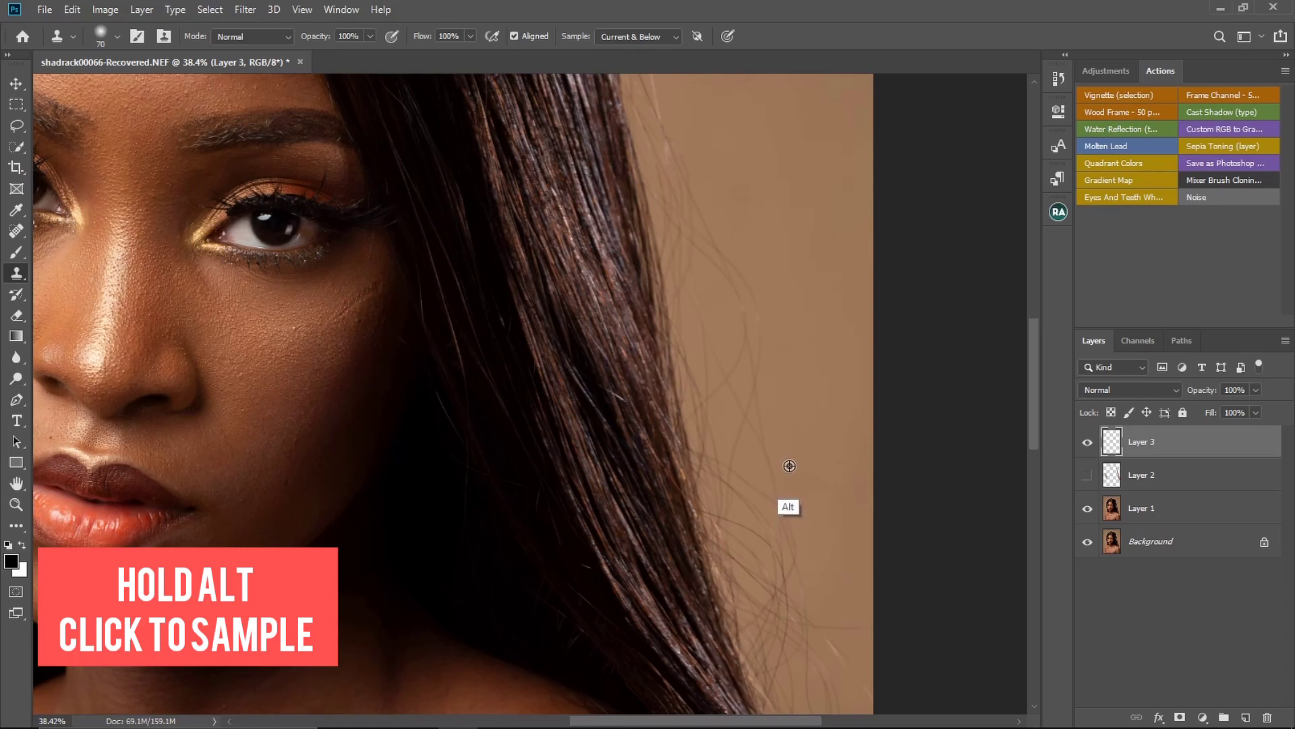
left_click(788, 467, "alt")
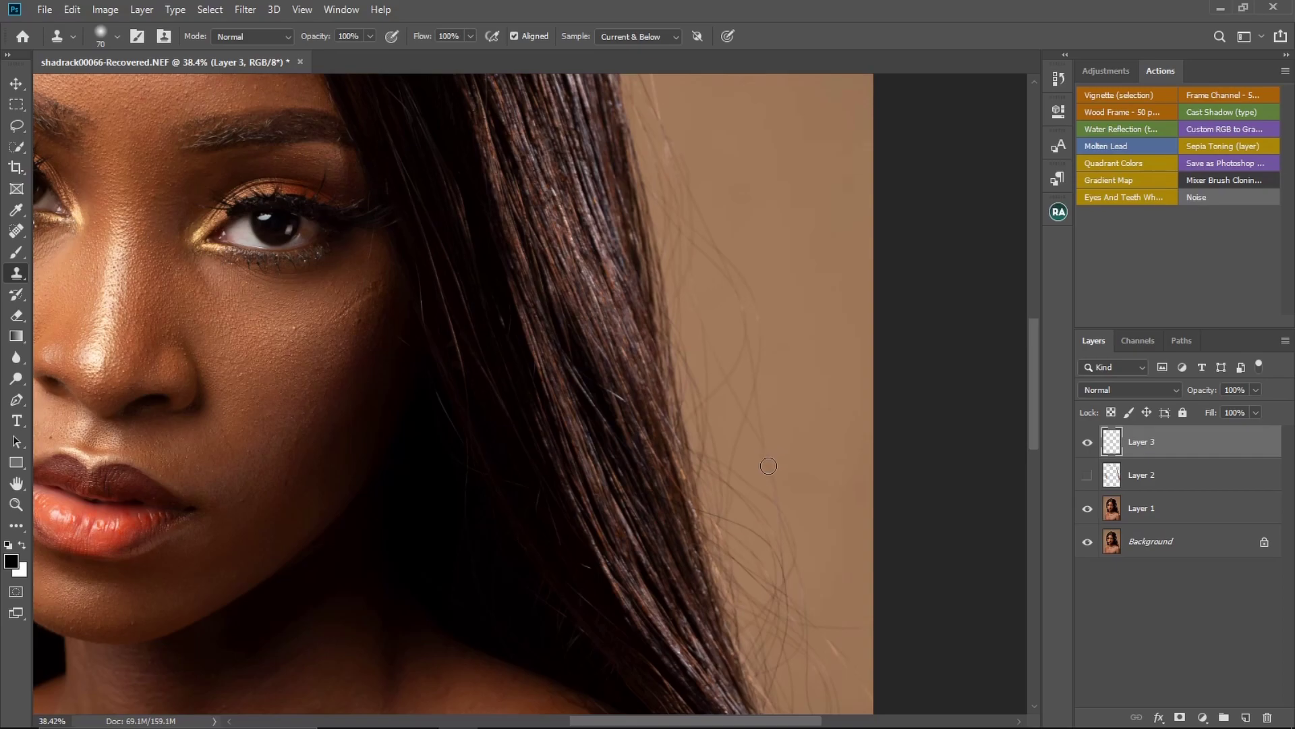
left_click(783, 428, "alt")
left_click_drag(759, 426, 762, 423)
left_click(773, 370, "alt")
left_click_drag(760, 338, 757, 365)
left_click(760, 276, "alt")
mouse_move(734, 268)
left_mouse_down()
mouse_move(769, 308)
mouse_move(735, 297)
left_mouse_up()
mouse_move(737, 354)
left_mouse_down()
mouse_move(780, 376)
mouse_move(752, 370)
mouse_move(746, 347)
mouse_move(783, 427)
left_mouse_up()
- Clone sampled backdrop over the looping flyaways beside the lower right hair, down towards the image's right edge
left_click_drag(807, 438, 777, 273)
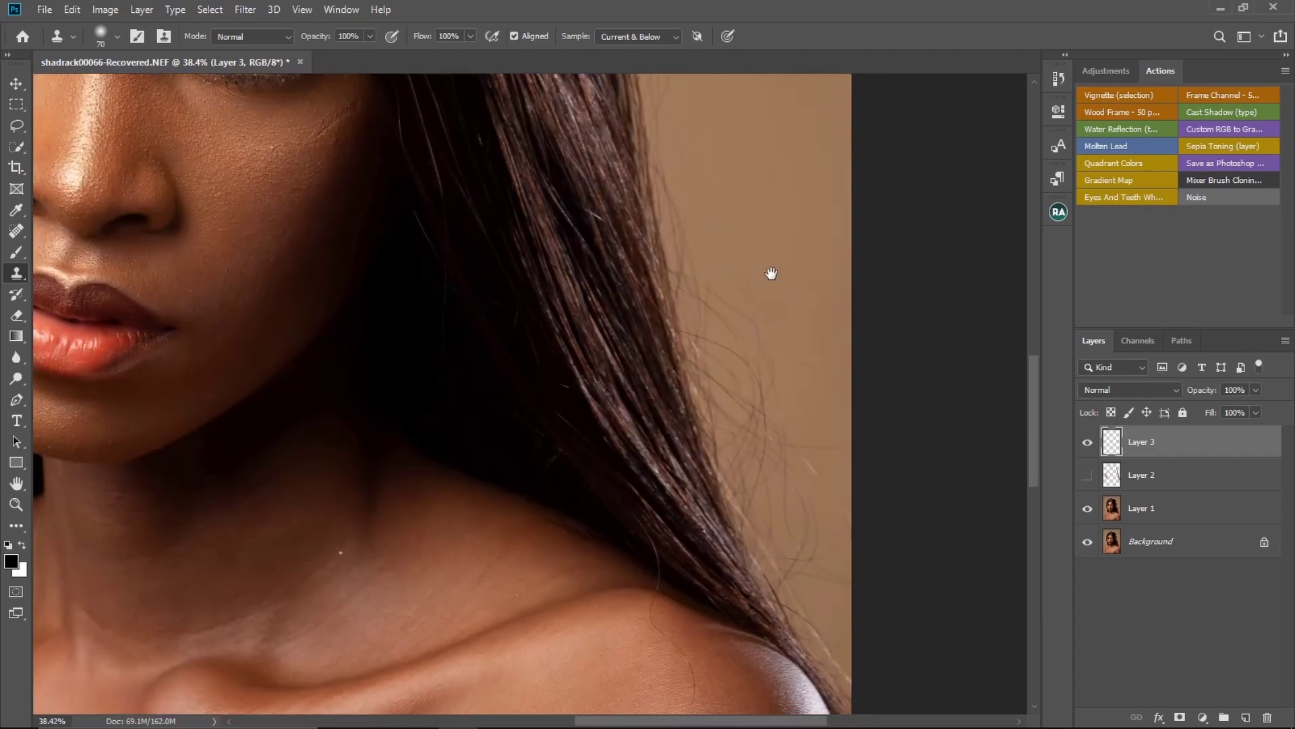
left_click(784, 329, "alt")
left_click_drag(753, 349, 744, 336)
left_click(760, 293, "alt")
left_click_drag(722, 297, 717, 335)
left_click_drag(756, 371, 764, 393)
left_click(816, 380, "alt")
left_click(812, 413, "alt")
left_click(822, 425, "alt")
left_click(820, 434, "alt")
- Clone out the stray hairs in the backdrop just above the right shoulder, resampling clean areas nearby
left_click_drag(832, 479, 809, 523)
left_click(825, 488, "alt")
left_click_drag(839, 478, 852, 512)
left_click(833, 521, "alt")
left_click(838, 549)
left_click(832, 549, "alt")
left_click(849, 582)
left_click(837, 552, "alt")
left_click(796, 562)
- Clone backdrop over the remaining flyaways from above the right shoulder back up along the hair
left_click(834, 525, "alt")
left_click_drag(790, 498, 794, 522)
left_click_drag(780, 475, 789, 485)
left_click(790, 429, "alt")
left_click_drag(768, 403, 763, 459)
left_click(763, 390, "alt")
left_click_drag(740, 385, 739, 401)
left_click(756, 366, "alt")
mouse_move(741, 344)
left_mouse_down()
mouse_move(708, 376)
mouse_move(703, 357)
mouse_move(724, 344)
mouse_move(708, 333)
mouse_move(709, 253)
mouse_move(726, 347)
mouse_move(708, 344)
mouse_move(719, 420)
mouse_move(726, 440)
mouse_move(756, 440)
mouse_move(749, 468)
left_mouse_up()
- Clean the strays close against the lower right hair edge down to the shoulder with repeatedly resampled cloned backdrop
left_click(740, 362, "alt")
key("alt")
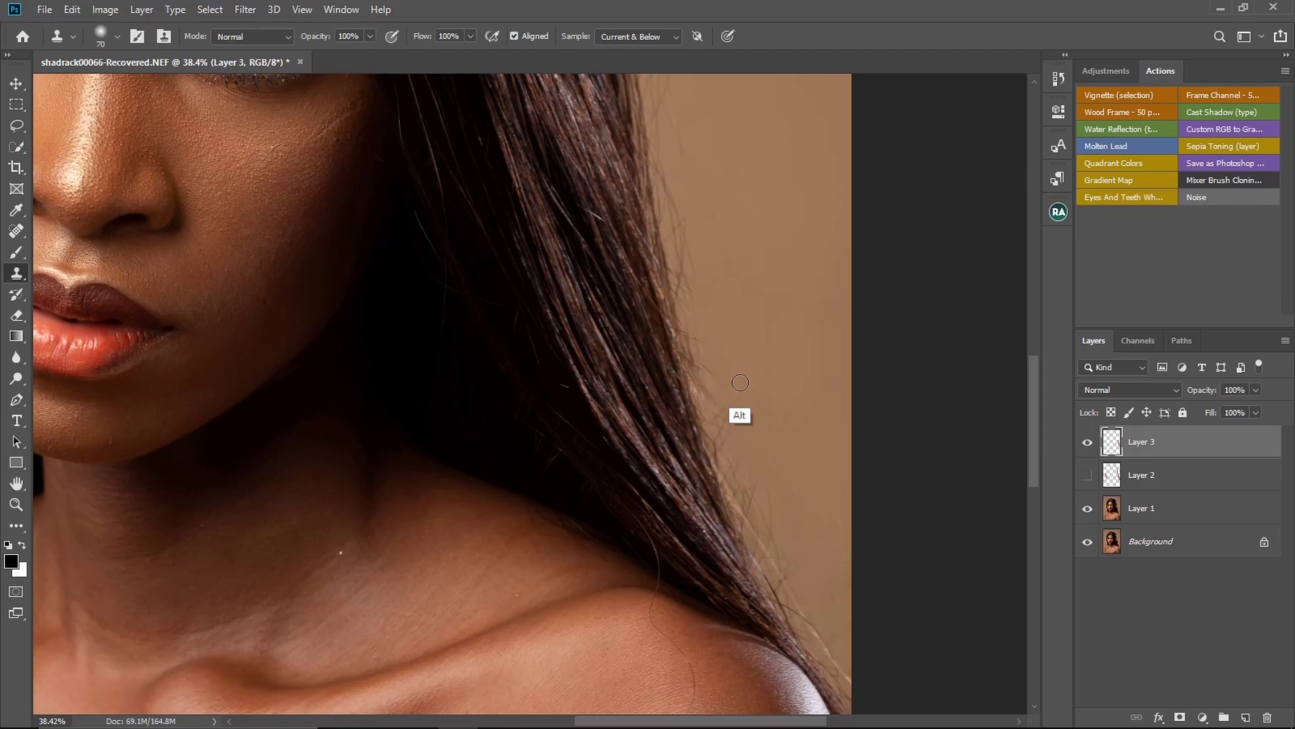
left_click(732, 363, "alt")
mouse_move(723, 390)
left_mouse_down()
mouse_move(730, 370)
mouse_move(731, 463)
left_mouse_up()
left_click(747, 388, "alt")
left_click(772, 436, "alt")
left_click(794, 474, "alt")
left_click(795, 527, "alt")
left_click(777, 464, "alt")
mouse_move(776, 481)
left_mouse_down()
mouse_move(749, 512)
mouse_move(790, 530)
mouse_move(777, 561)
mouse_move(806, 592)
left_mouse_up()
left_click(782, 505, "alt")
left_click(797, 530, "alt")
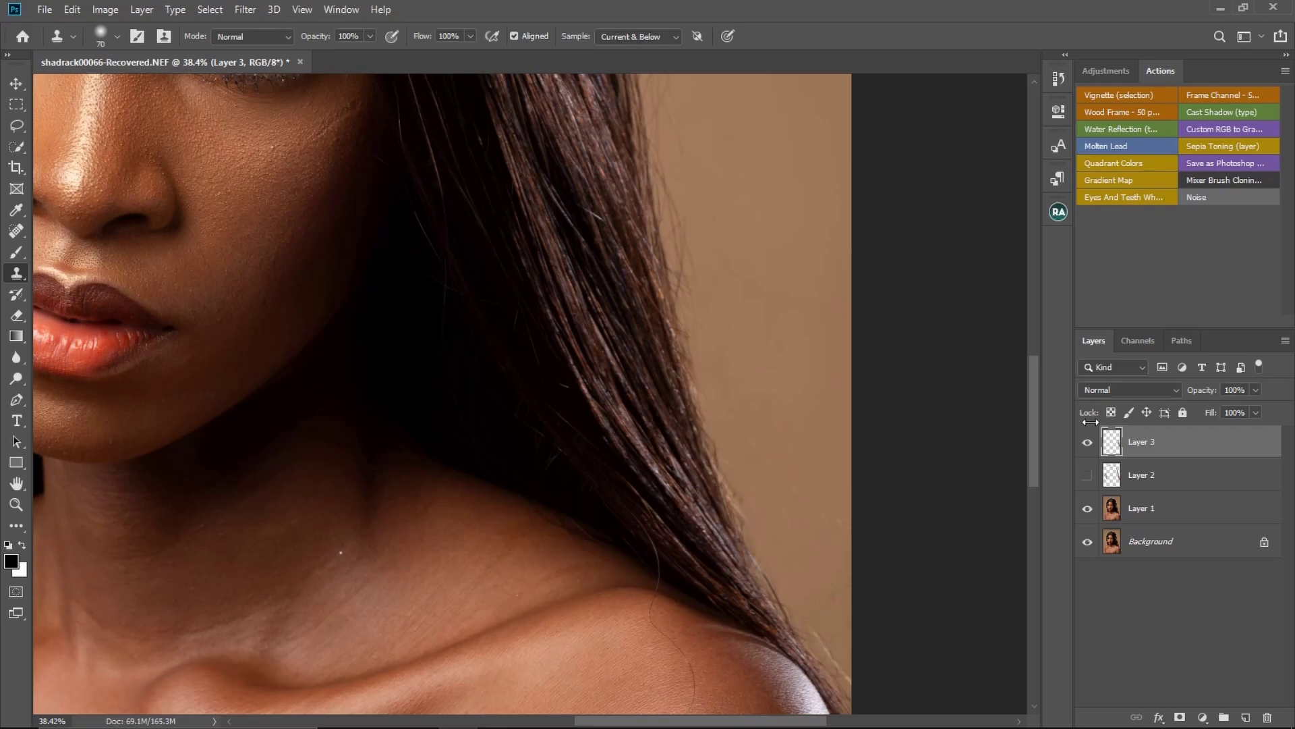
- Compare the lower right hair edge with the Layer 3 cleanup hidden and shown
left_click(1087, 443)
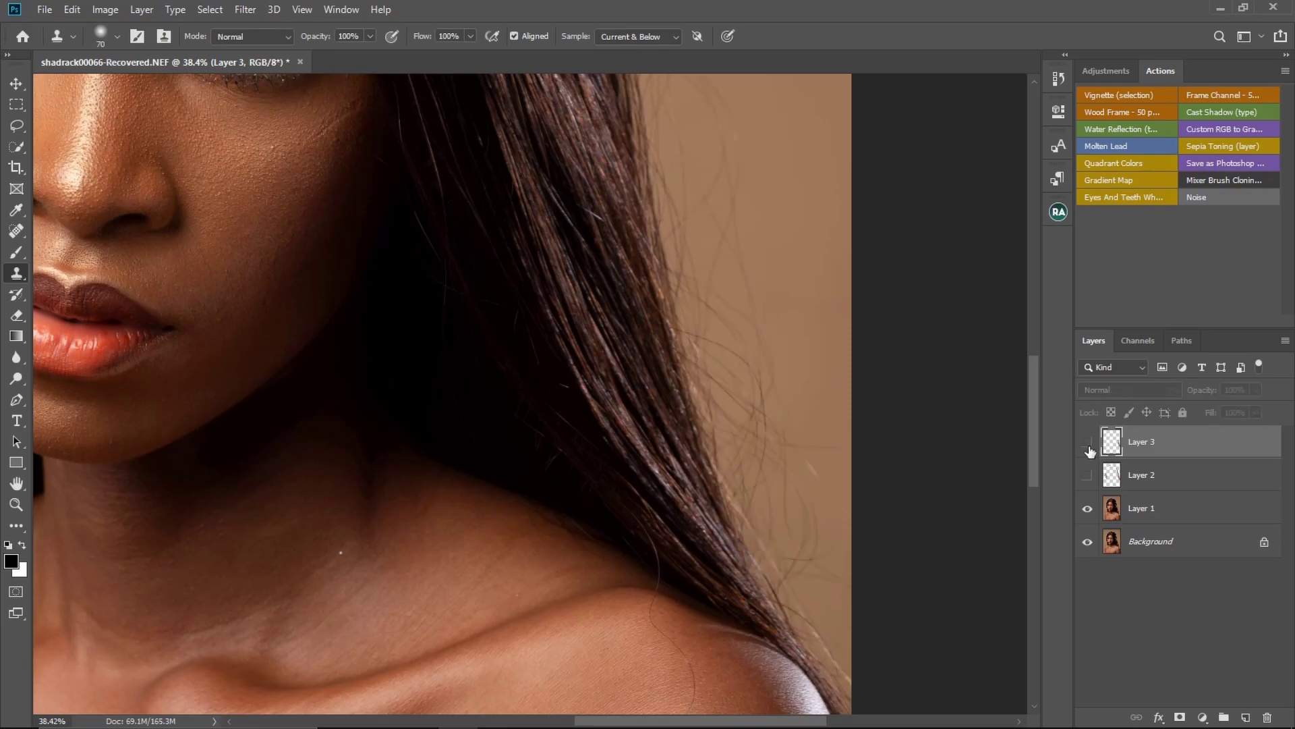
left_click(1088, 442)
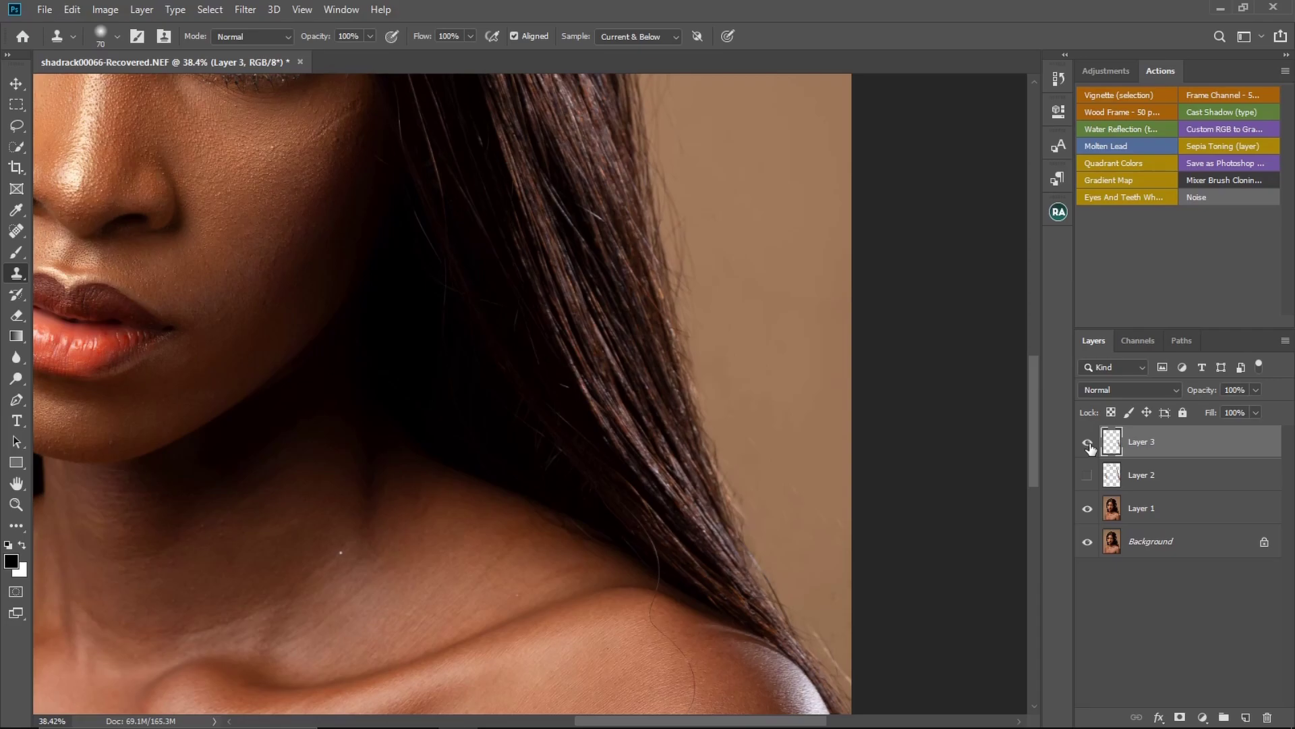
left_click(1088, 443)
left_click(1088, 442)
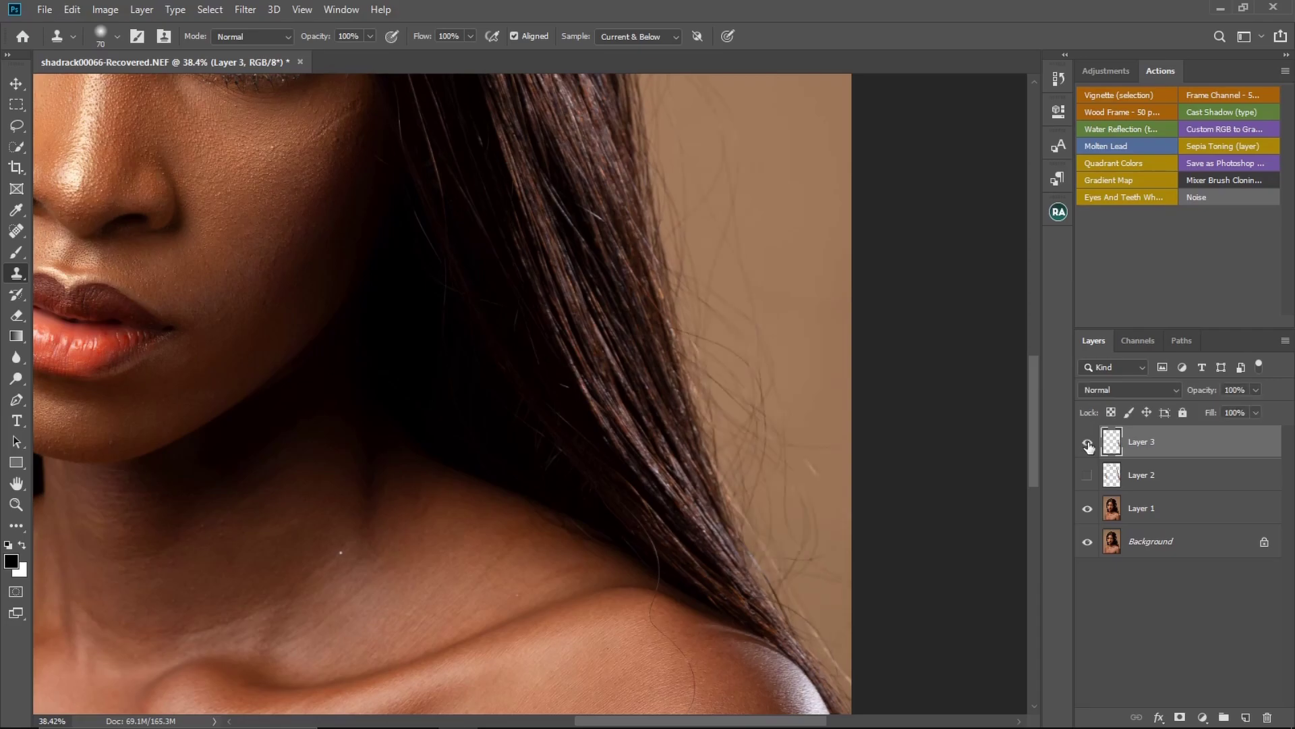
- Clone resampled backdrop over the fine strays along the right hair edge, working upward beside the cheek and eye
left_click_drag(755, 340, 792, 483)
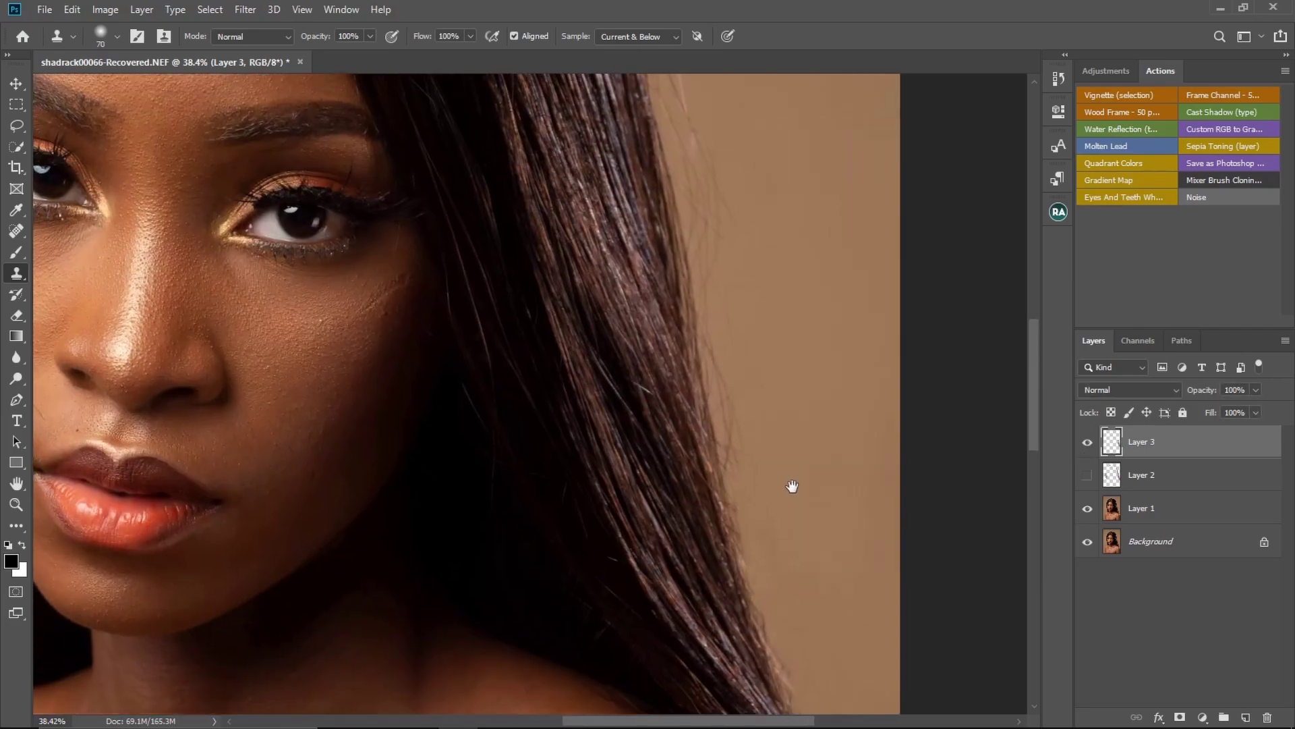
left_click(751, 465, "alt")
left_click_drag(726, 431, 752, 497)
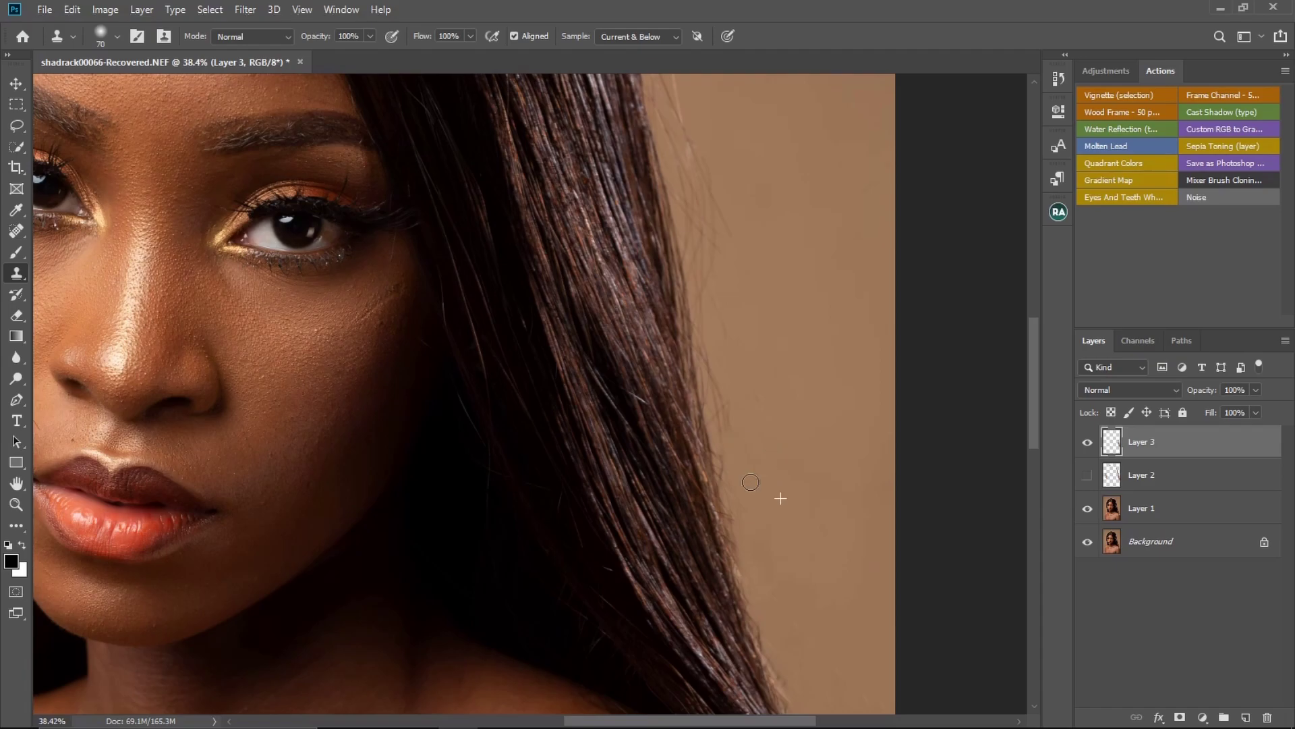
left_click(768, 413, "alt")
mouse_move(749, 413)
left_mouse_down()
mouse_move(695, 445)
mouse_move(658, 388)
left_mouse_up()
left_click_drag(673, 202, 774, 303)
left_click(768, 294, "alt")
left_click_drag(741, 296, 744, 360)
- Clone backdrop over the flyaways along the upper right hair edge, continuing up around the crown
left_click_drag(727, 146, 610, 390)
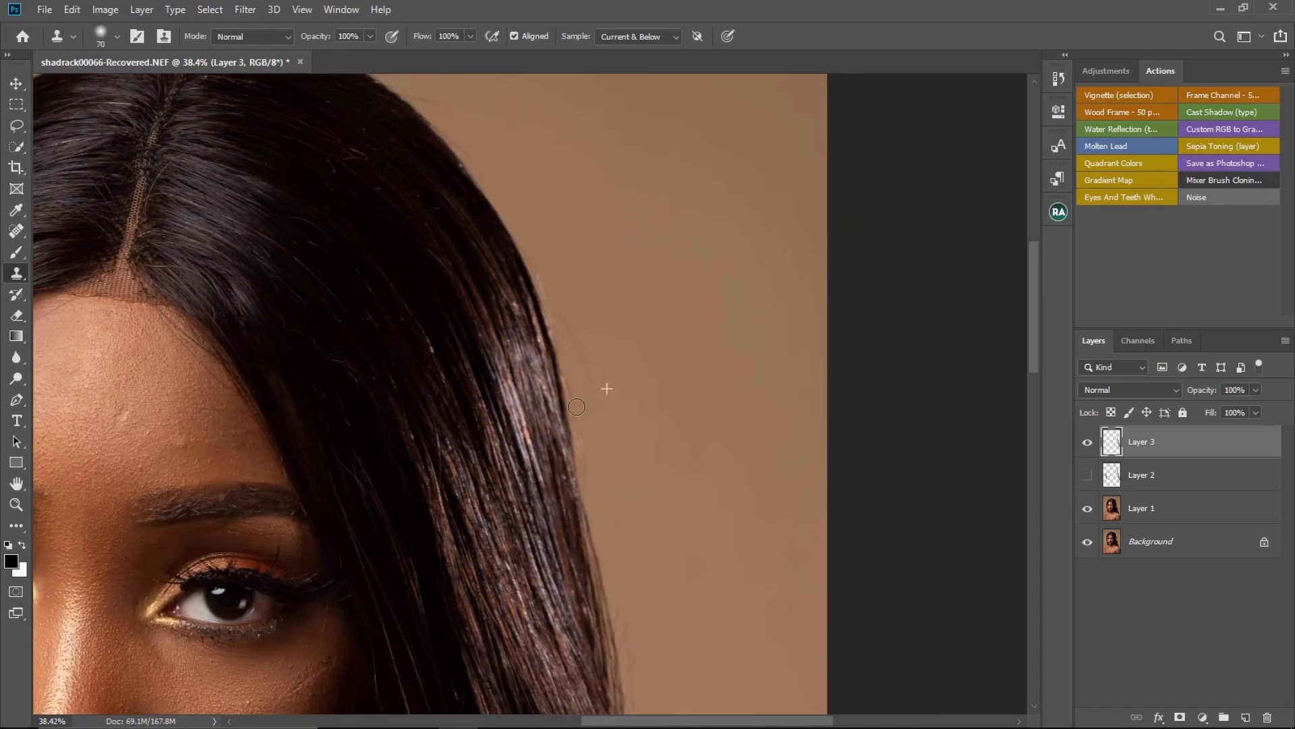
left_click(607, 388, "alt")
left_click_drag(553, 268, 569, 317)
left_click_drag(651, 681, 587, 382)
left_click_drag(595, 431, 483, 187)
left_click_drag(378, 202, 489, 368)
left_click_drag(320, 156, 480, 328)
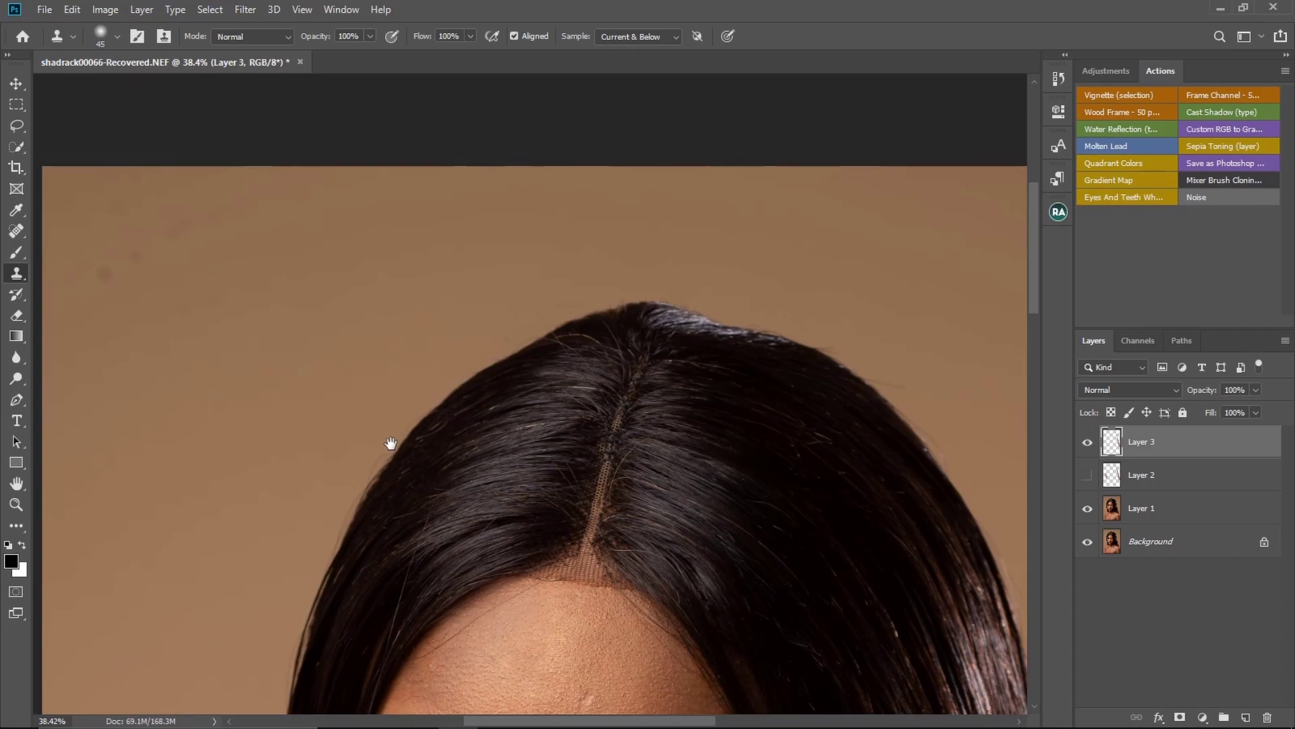
- Clone sampled backdrop over the flyaways along the left hair edge down to the shoulder, reducing the brush size to 45
left_click_drag(391, 440, 608, 270)
left_click_drag(557, 593, 617, 371)
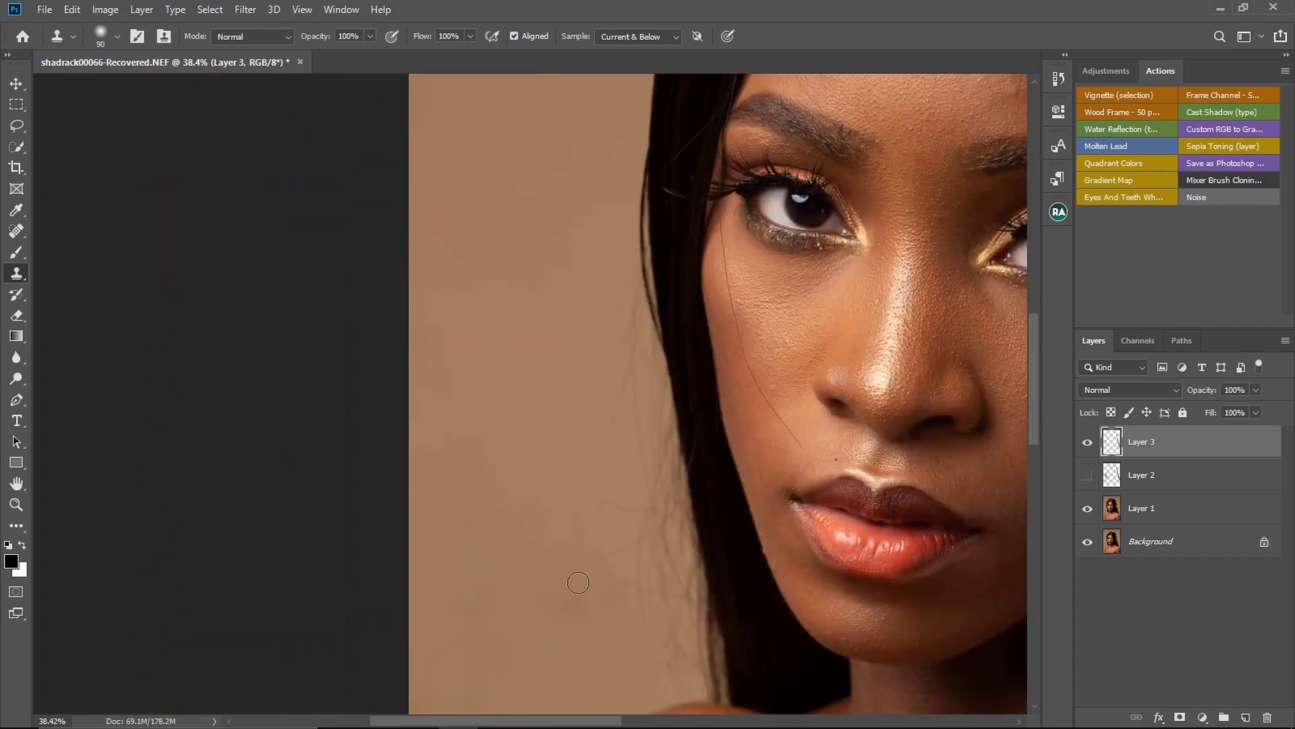
left_click_drag(636, 300, 642, 344)
key("bracketleft")
key("bracketleft")
key("bracketleft")
key("bracketleft")
key("bracketleft")
left_click(615, 463, "alt")
mouse_move(667, 439)
left_mouse_down()
mouse_move(688, 634)
mouse_move(636, 404)
left_mouse_up()
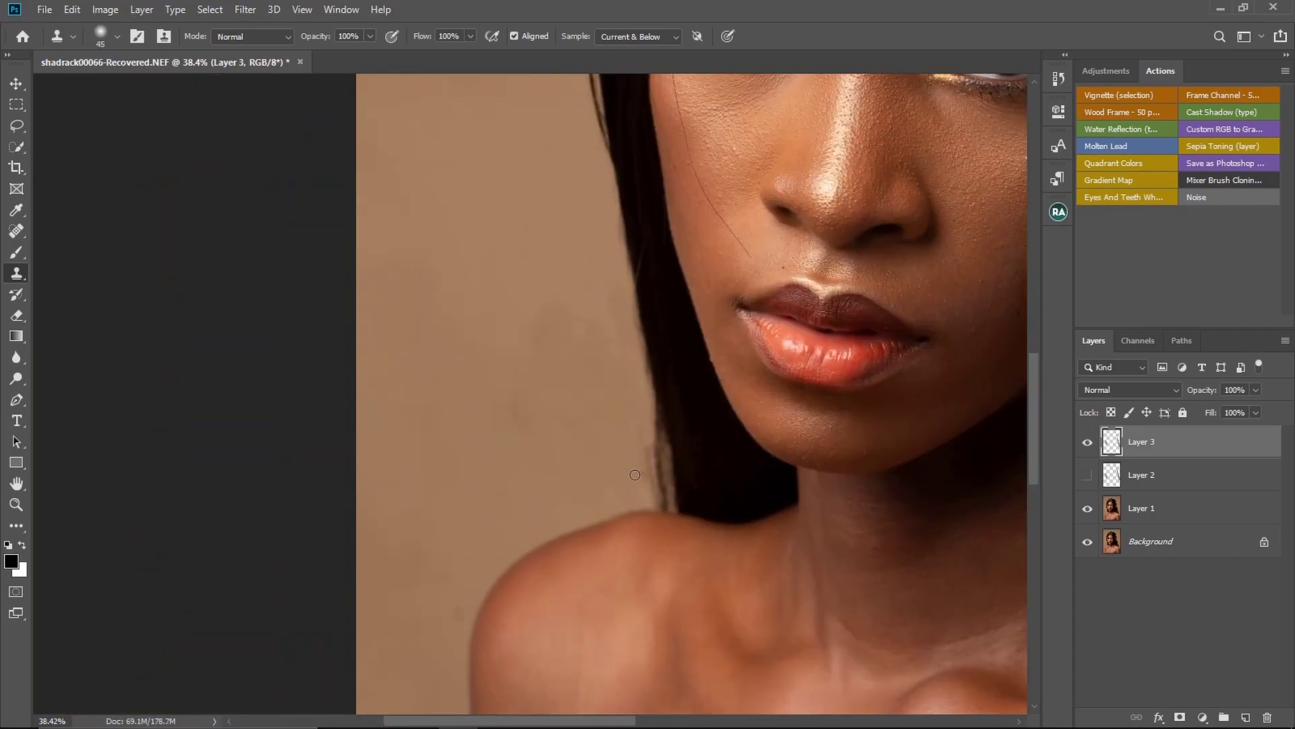
- Compare the whole portrait with Layer 3 hidden and shown
left_click_drag(732, 384, 604, 395)
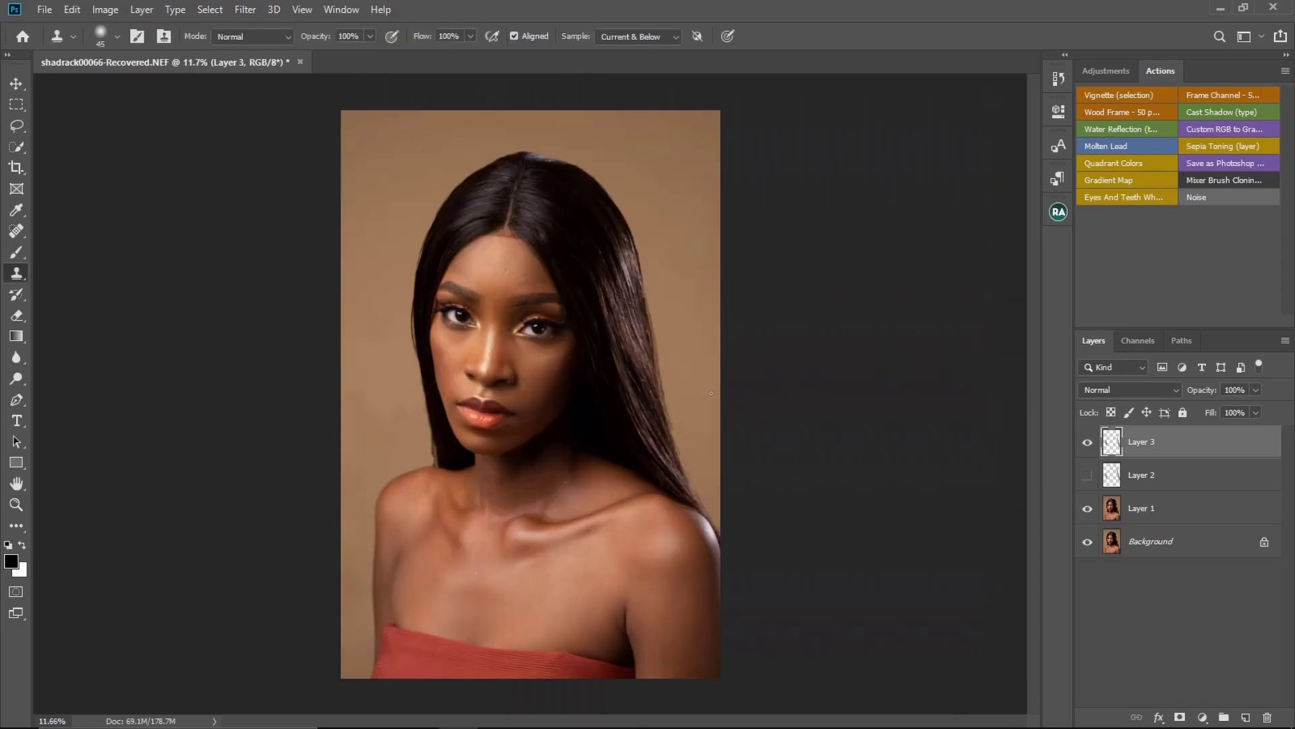
scroll(473, 387, "up", 4)
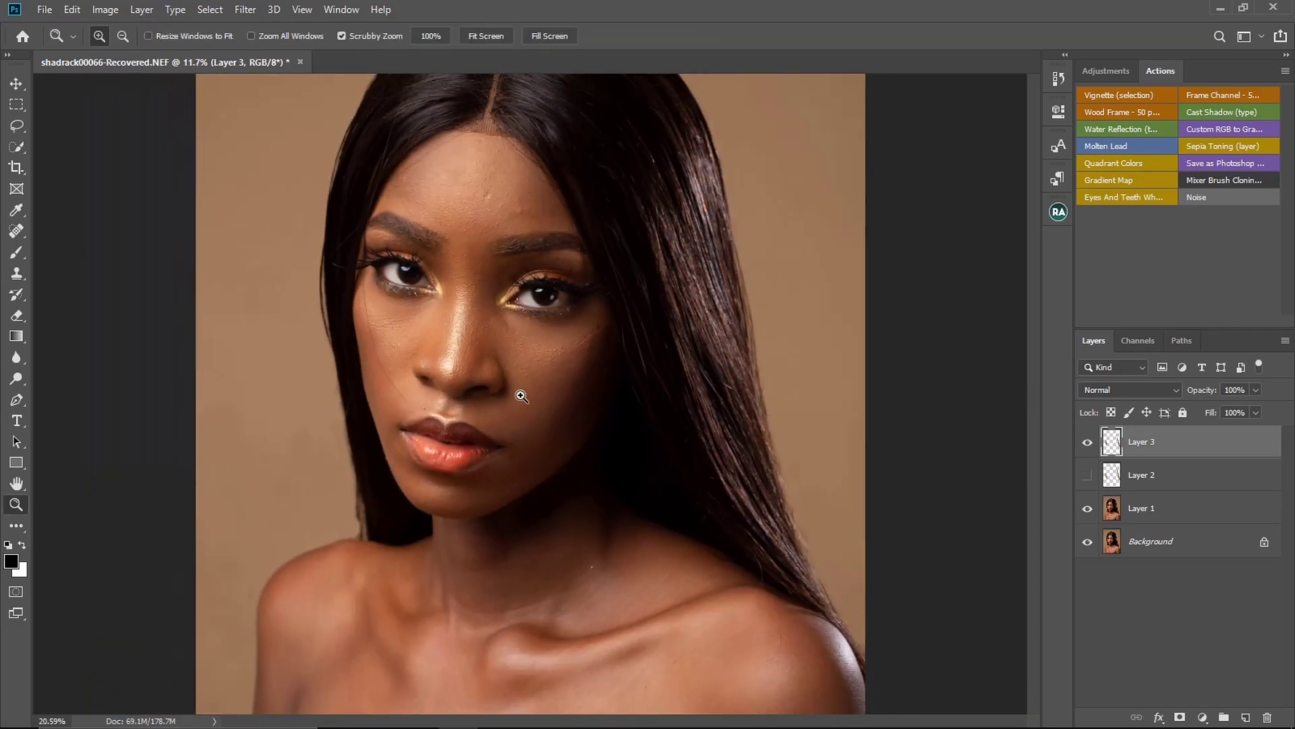
scroll(520, 376, "down", 1)
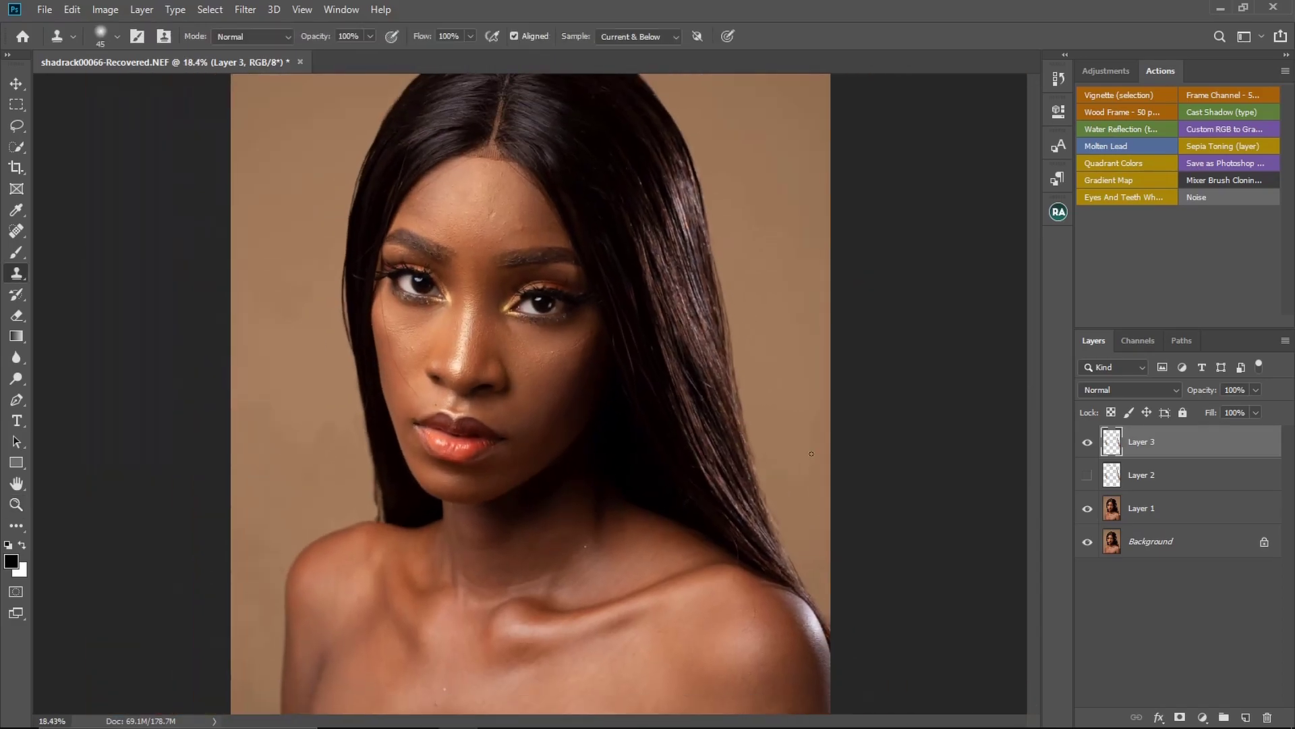
left_click(1087, 443)
left_click(1087, 442)
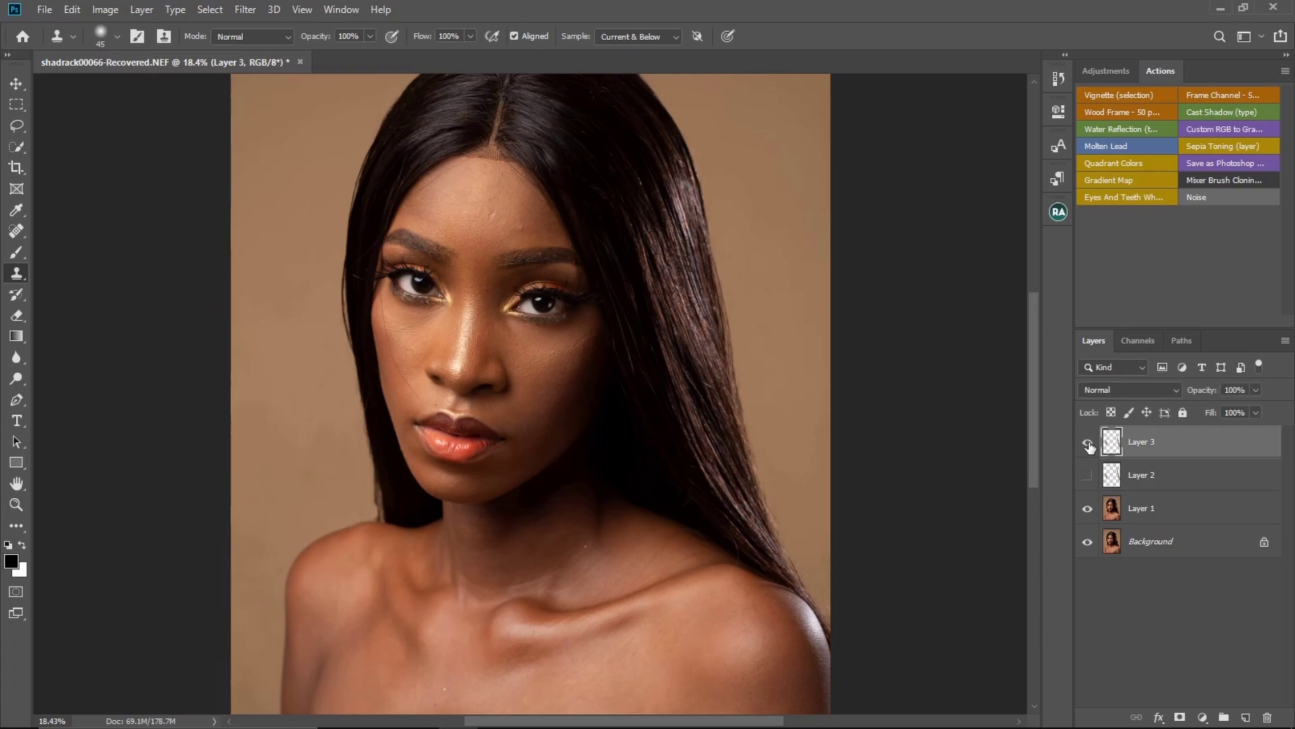
- Inspect the right and left hair edges close up, each with Layer 3 hidden and shown
key("z")
left_click_drag(842, 483, 936, 509)
key("s")
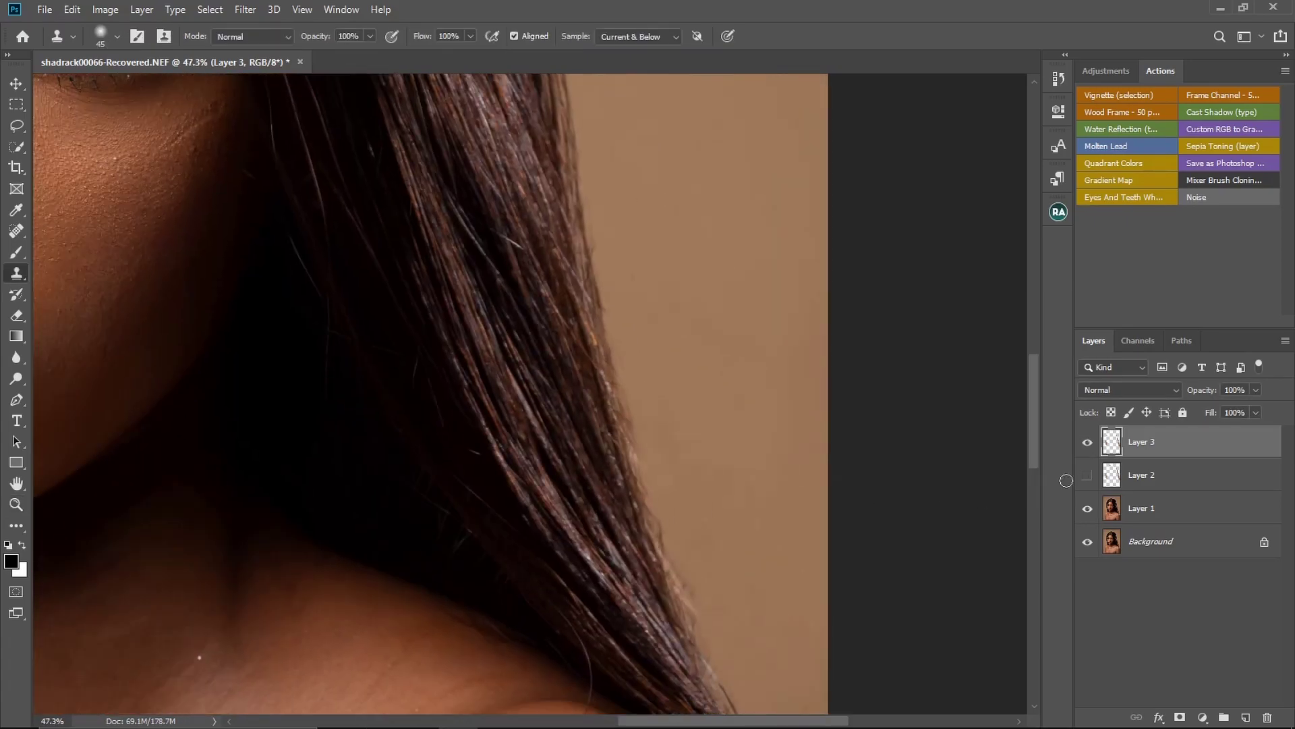
left_click(1087, 443)
left_click(1087, 444)
left_click_drag(255, 388, 825, 459)
left_click_drag(312, 366, 613, 417)
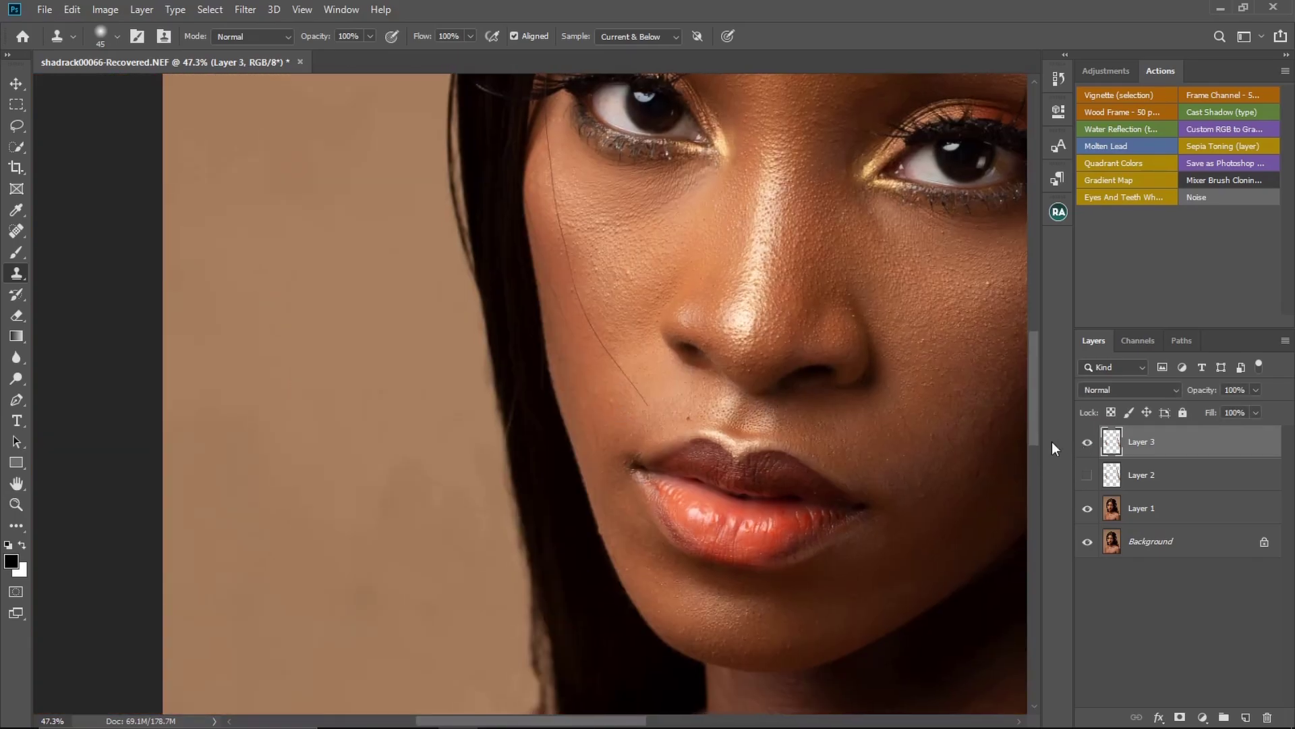
left_click(1087, 445)
left_click(1087, 444)
- Clone nearby skin over the upper part of the long stray hair crossing the cheek below the eye, using brush size 8
key("z")
left_click(647, 384)
left_click_drag(663, 416, 643, 538)
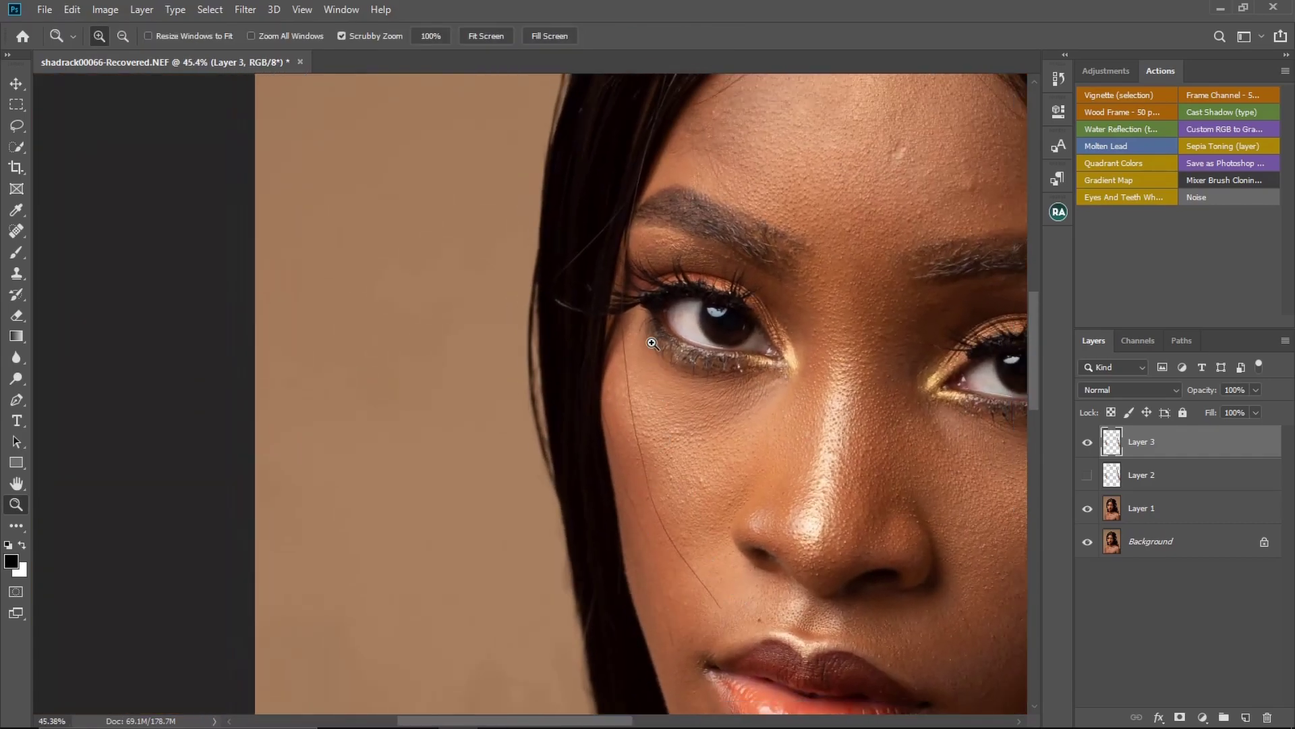
left_click_drag(698, 462, 698, 375)
mouse_move(691, 489)
left_mouse_down()
mouse_move(711, 489)
mouse_move(695, 493)
left_mouse_up()
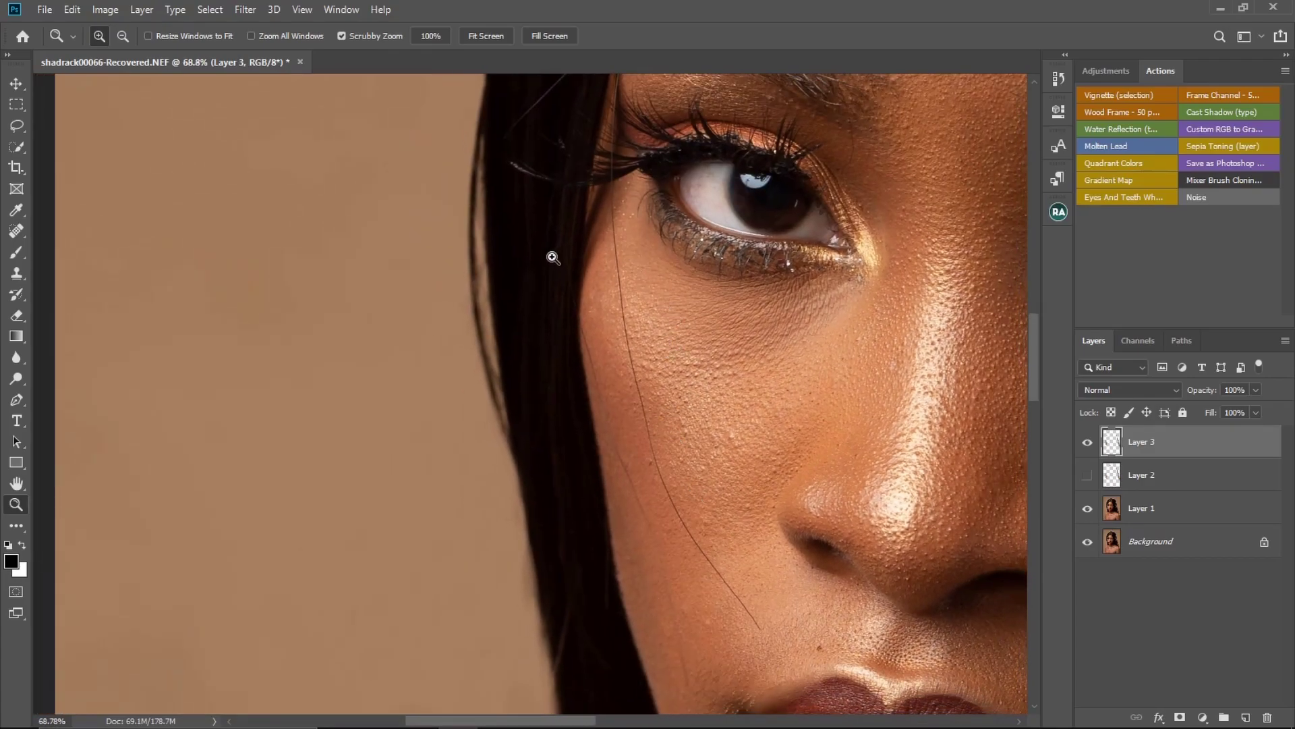
key("s")
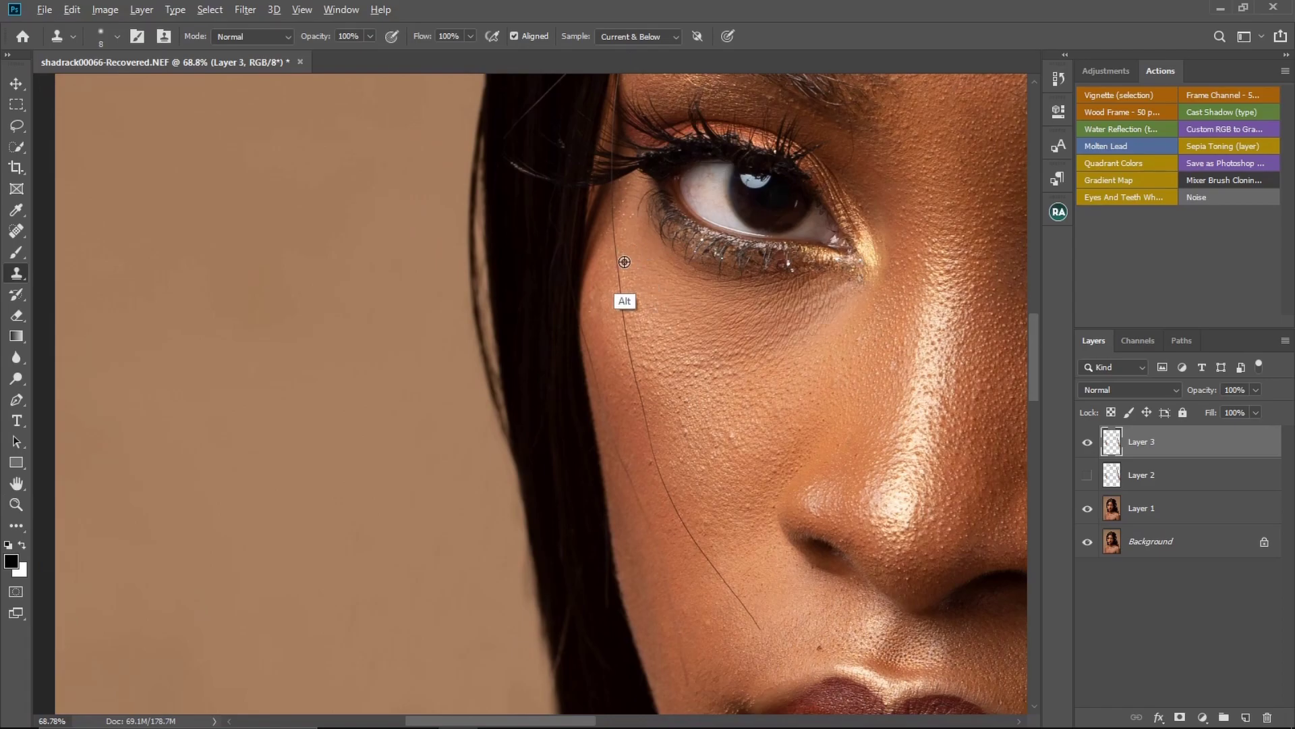
left_click(625, 262, "alt")
left_click_drag(620, 260, 618, 253)
left_click(627, 280, "alt")
left_click_drag(624, 320, 629, 340)
left_click(642, 345, "alt")
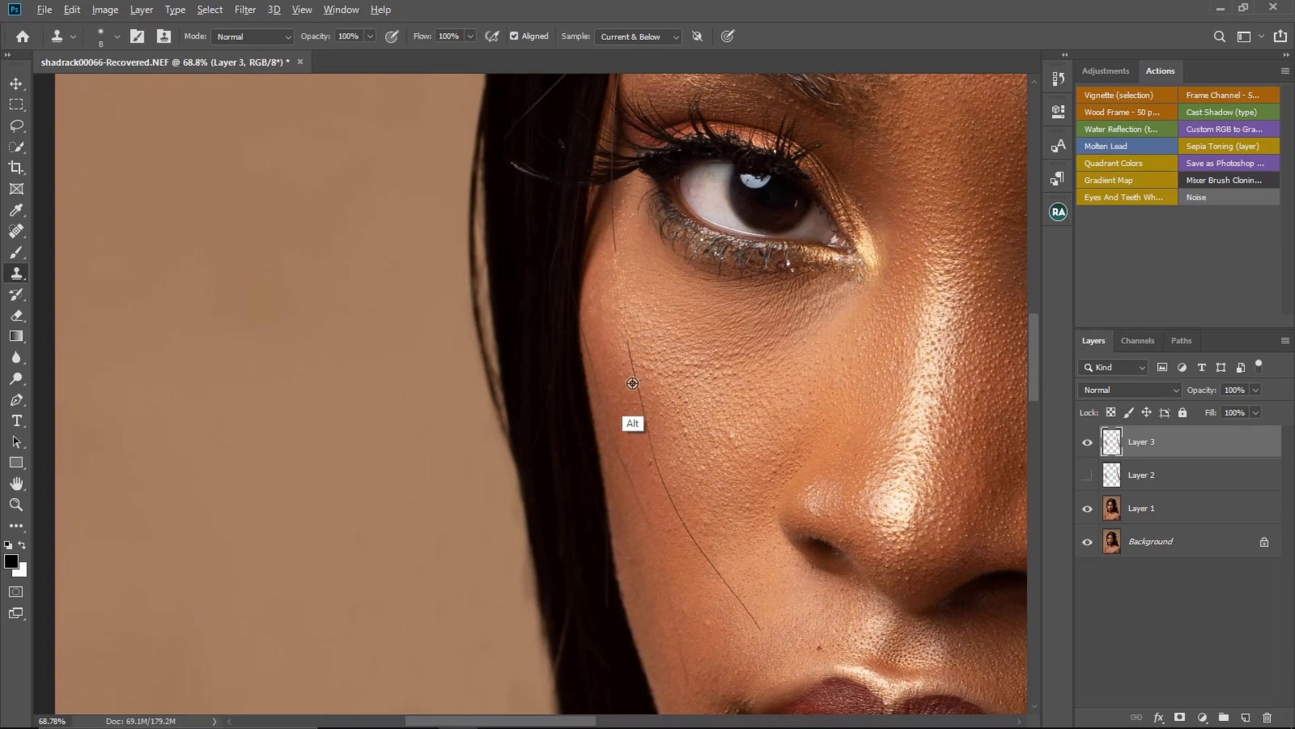
left_click(633, 350, "alt")
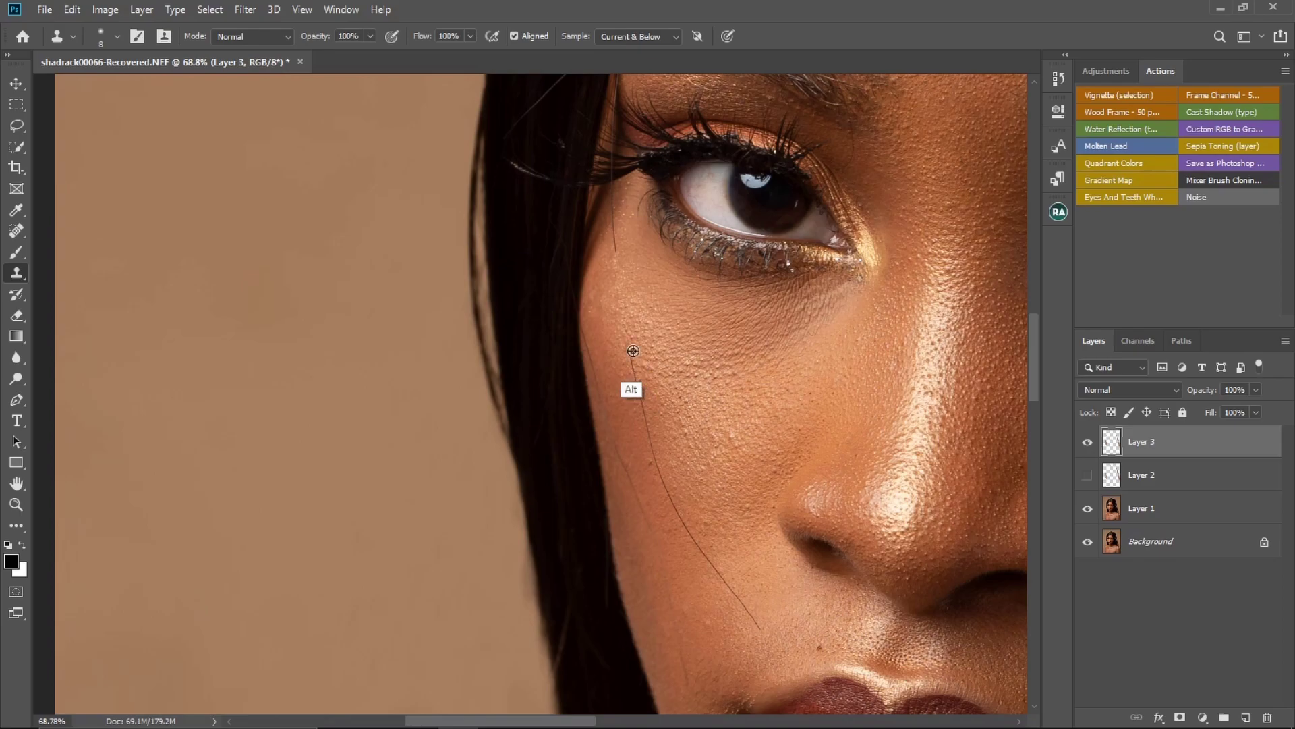
left_click_drag(628, 343, 632, 357)
- Clone resampled skin over the middle stretch of the long stray hair on the cheek
left_click(647, 376, "alt")
left_click(649, 386, "alt")
left_click(648, 393)
left_click(654, 389, "alt")
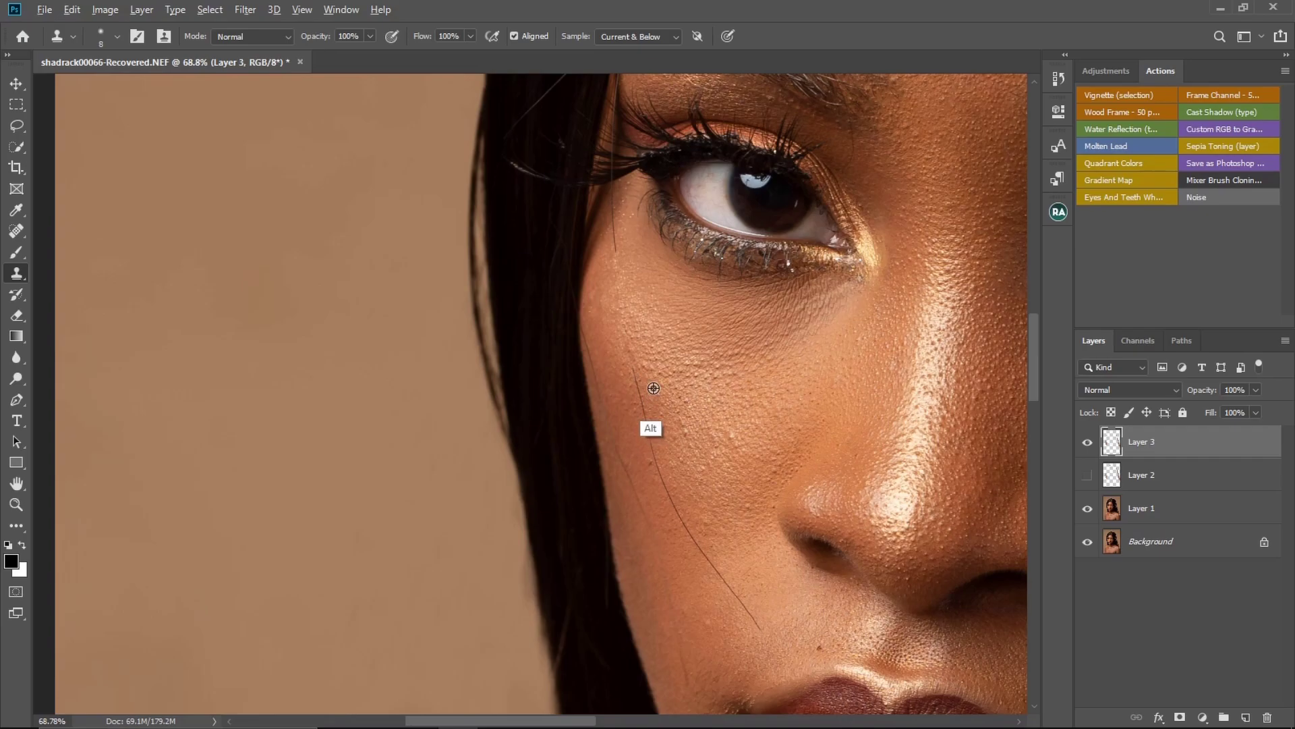
left_click_drag(631, 364, 651, 396)
left_click(647, 393, "alt")
left_click(663, 432, "alt")
left_click(661, 439, "alt")
left_click_drag(652, 442, 656, 460)
left_click(675, 462, "alt")
- Try to remove the remaining cheek hair with the Spot Healing Brush at size 8
left_click(17, 231)
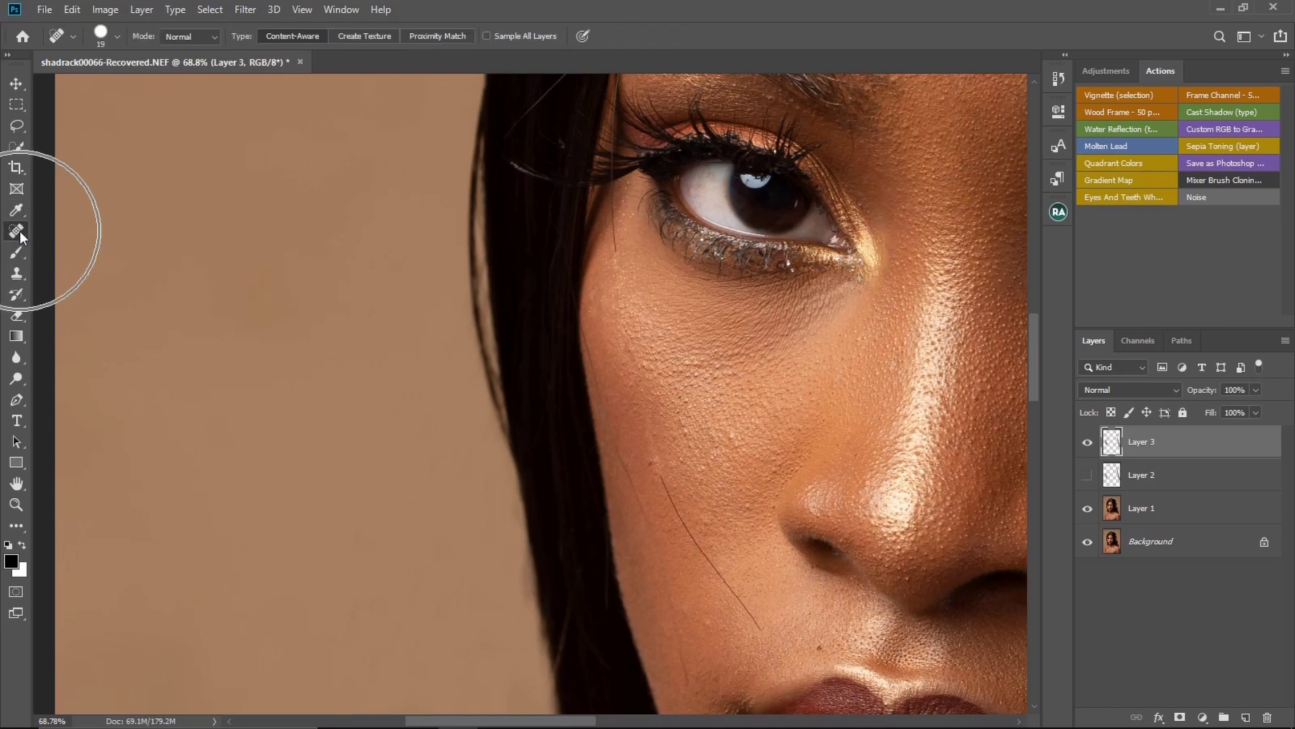
key("bracketleft")
key("bracketleft")
key("bracketleft")
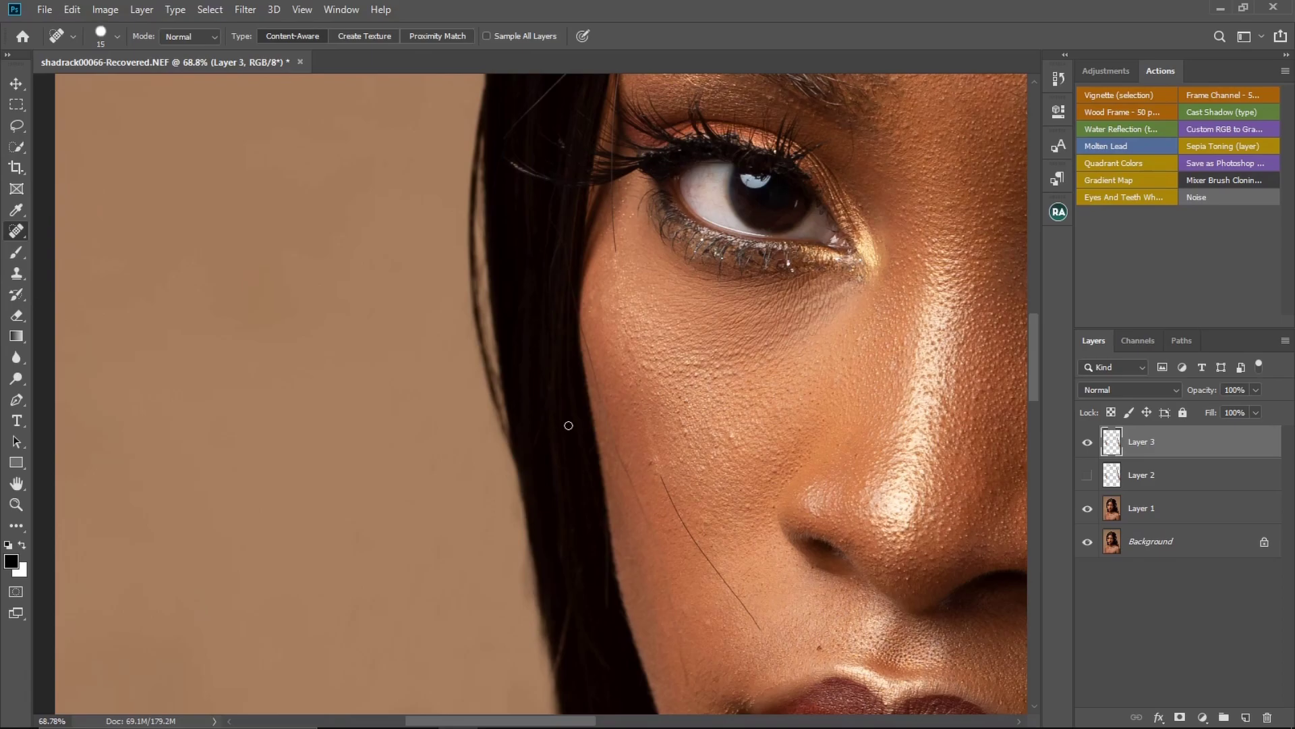
left_click(661, 475)
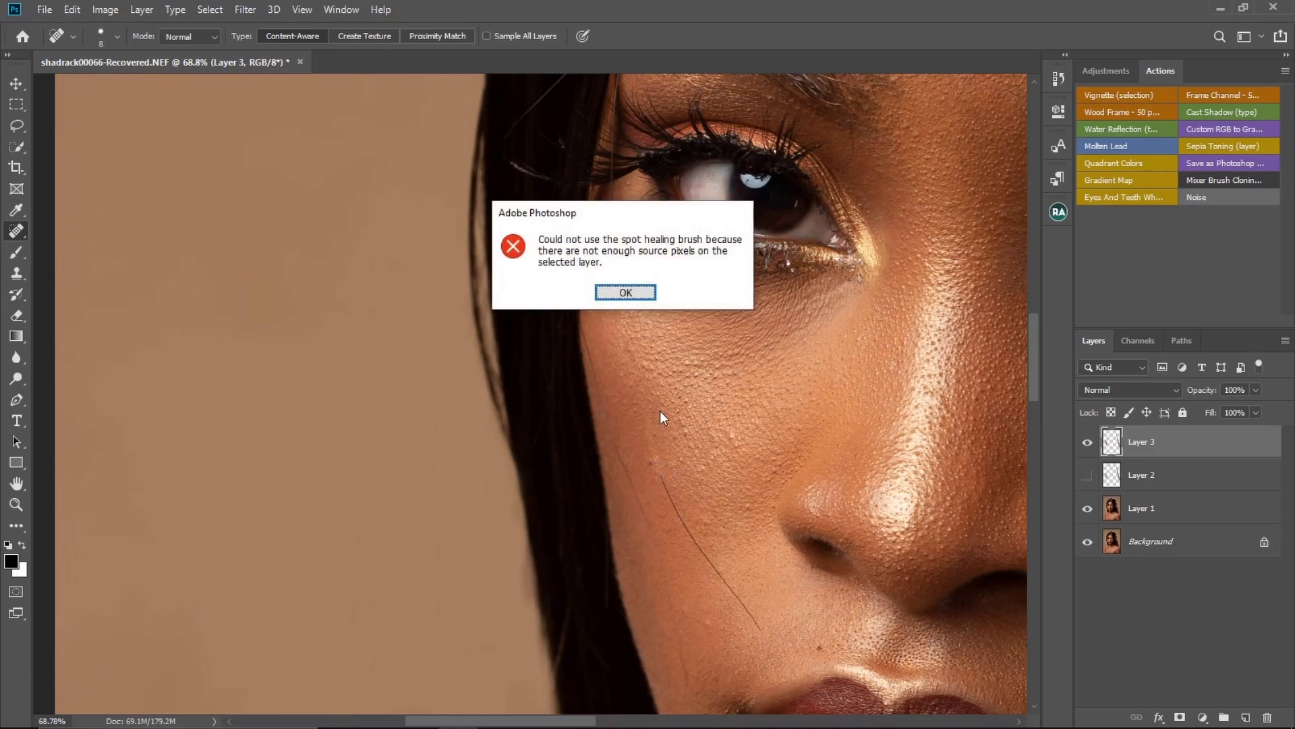
left_click(626, 292)
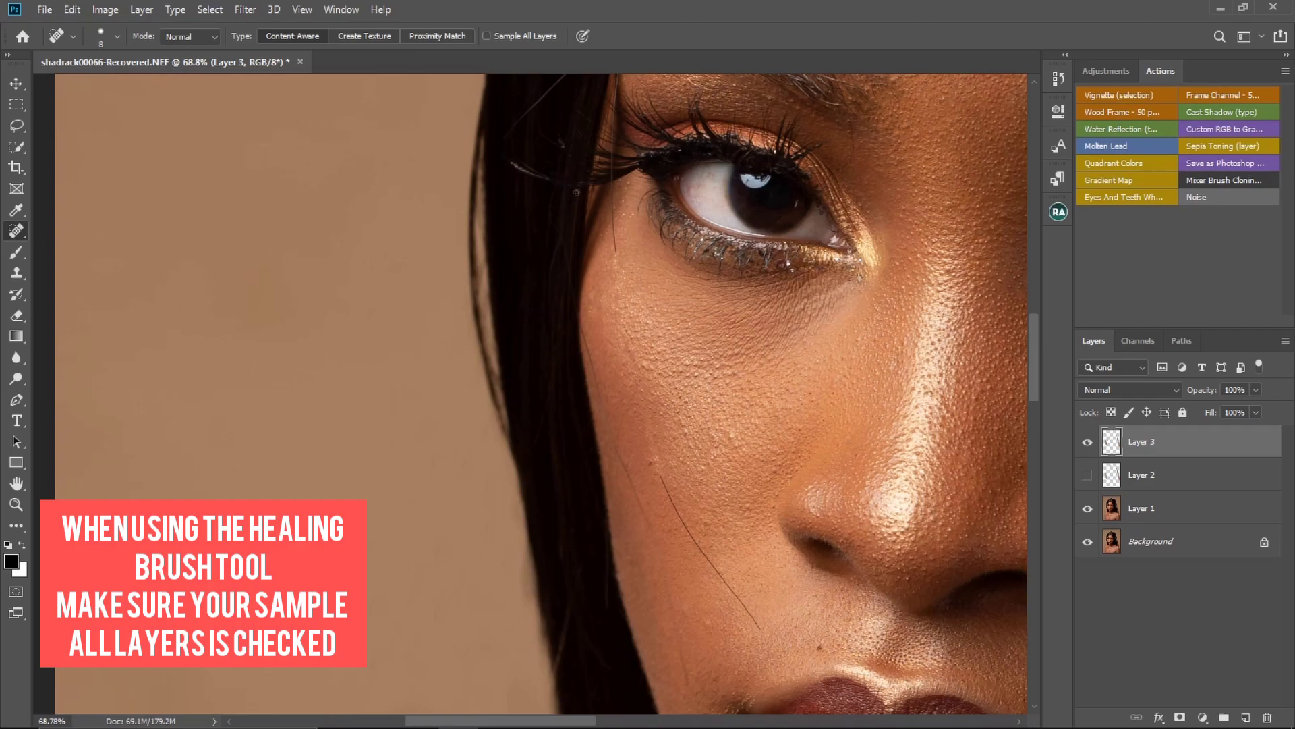
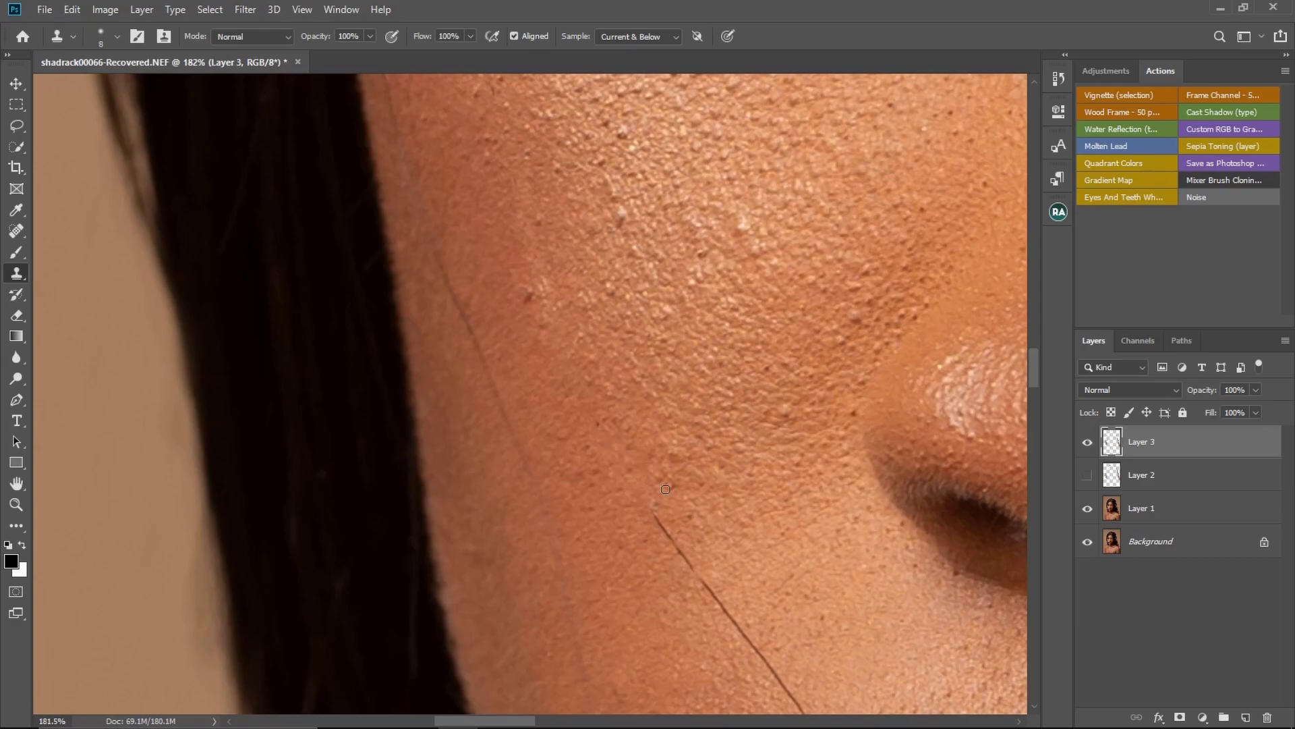
- Try cloning skin over the upper end of the remaining cheek hair and undo the strokes
mouse_move(655, 502)
left_mouse_down()
mouse_move(661, 532)
mouse_move(742, 361)
mouse_move(756, 408)
mouse_move(674, 365)
mouse_move(695, 394)
left_mouse_up()
left_click(721, 389, "alt")
left_click(718, 387, "alt")
key("ctrl+z")
left_click(715, 384, "alt")
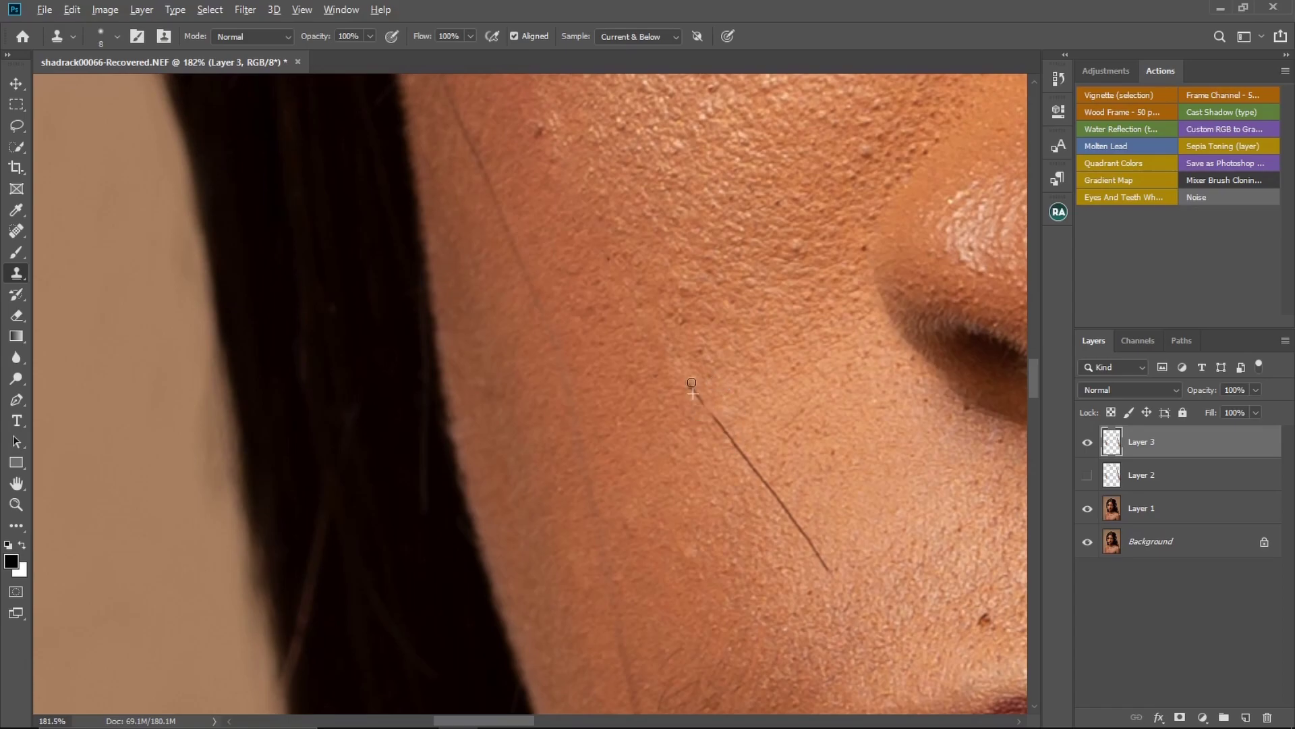
key("ctrl+z")
- Clone repeatedly resampled skin along the rest of the dark cheek hair down to its lower end beside the nose
left_click(737, 411, "alt")
left_click(716, 380, "alt")
left_click_drag(692, 384, 739, 439)
left_click(759, 441, "alt")
left_click_drag(738, 443, 832, 572)
key("alt")
left_click(744, 480, "alt")
left_click(760, 516, "alt")
left_click(772, 524, "alt")
left_click(785, 537, "alt")
left_click(796, 559, "alt")
left_click(802, 574, "alt")
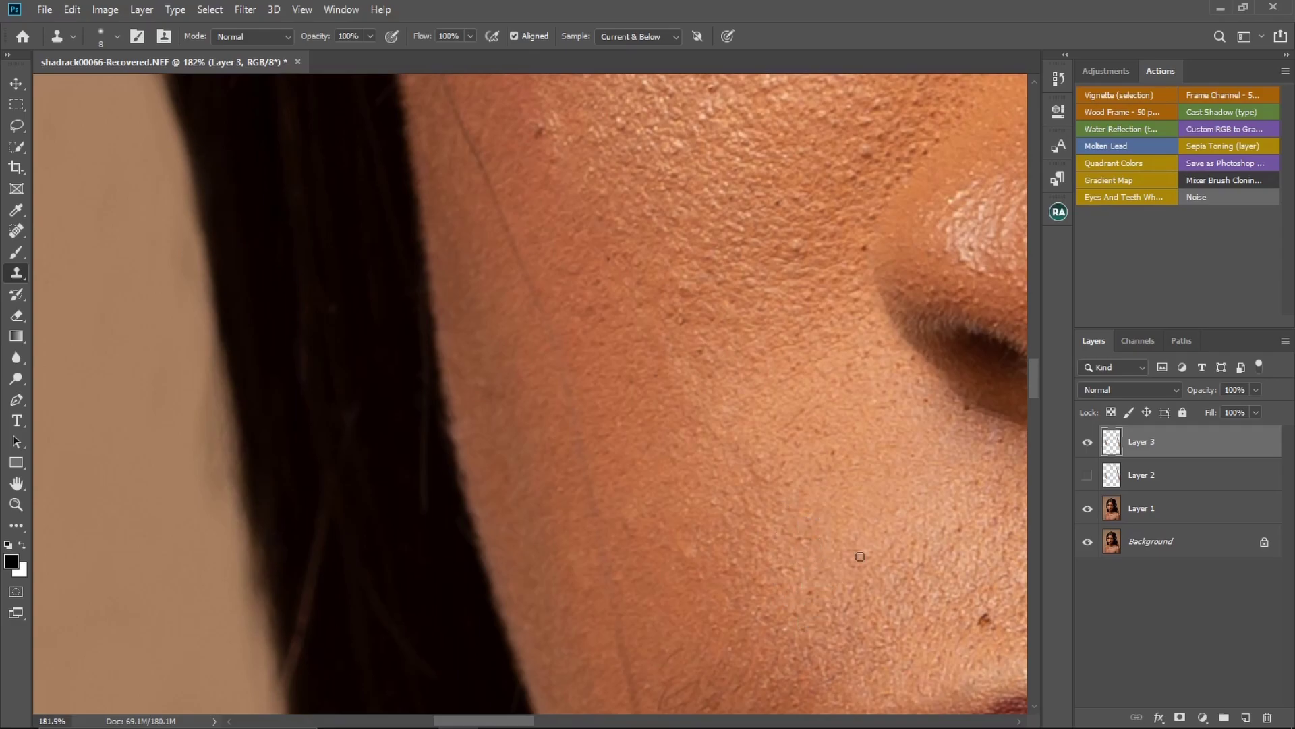
- Clone adjacent skin over the faint second hair on the outer cheek near the hairline
left_click_drag(541, 254, 607, 448)
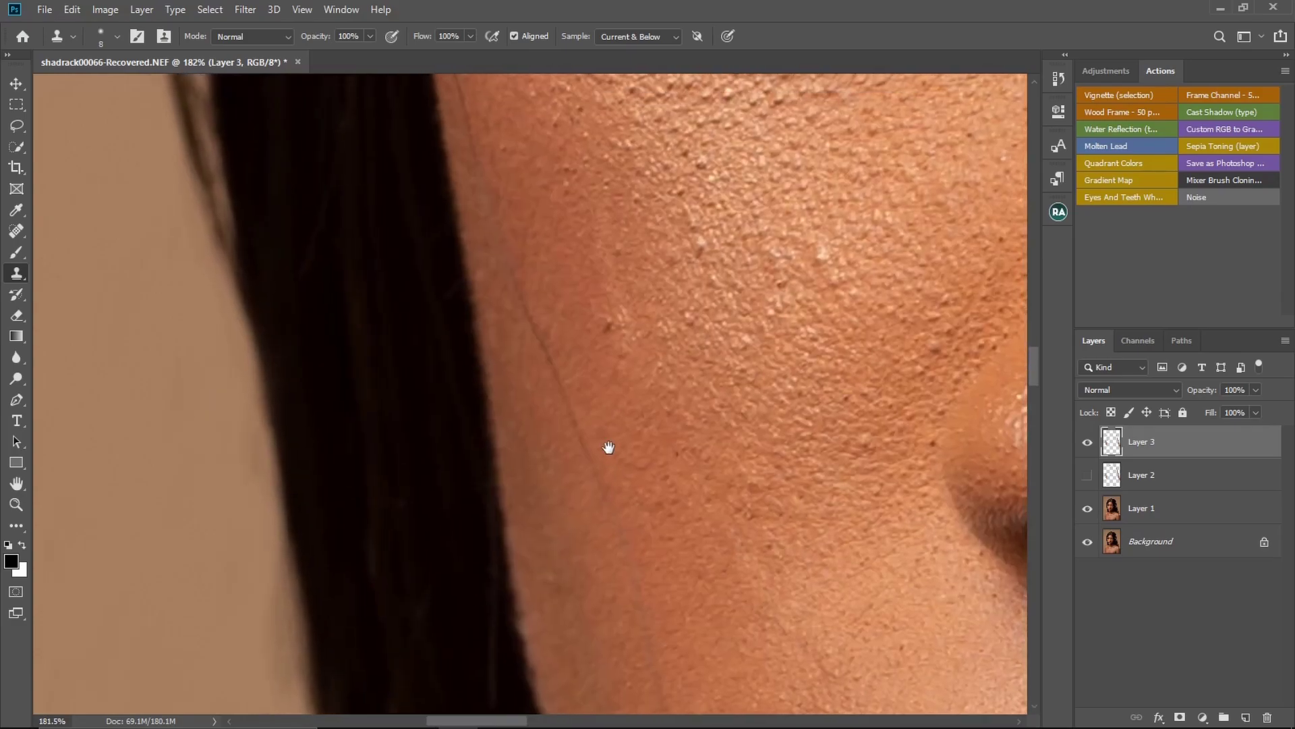
left_click(561, 342, "alt")
mouse_move(545, 344)
left_mouse_down()
mouse_move(559, 367)
mouse_move(528, 320)
mouse_move(540, 333)
left_mouse_up()
left_click_drag(558, 228, 596, 371)
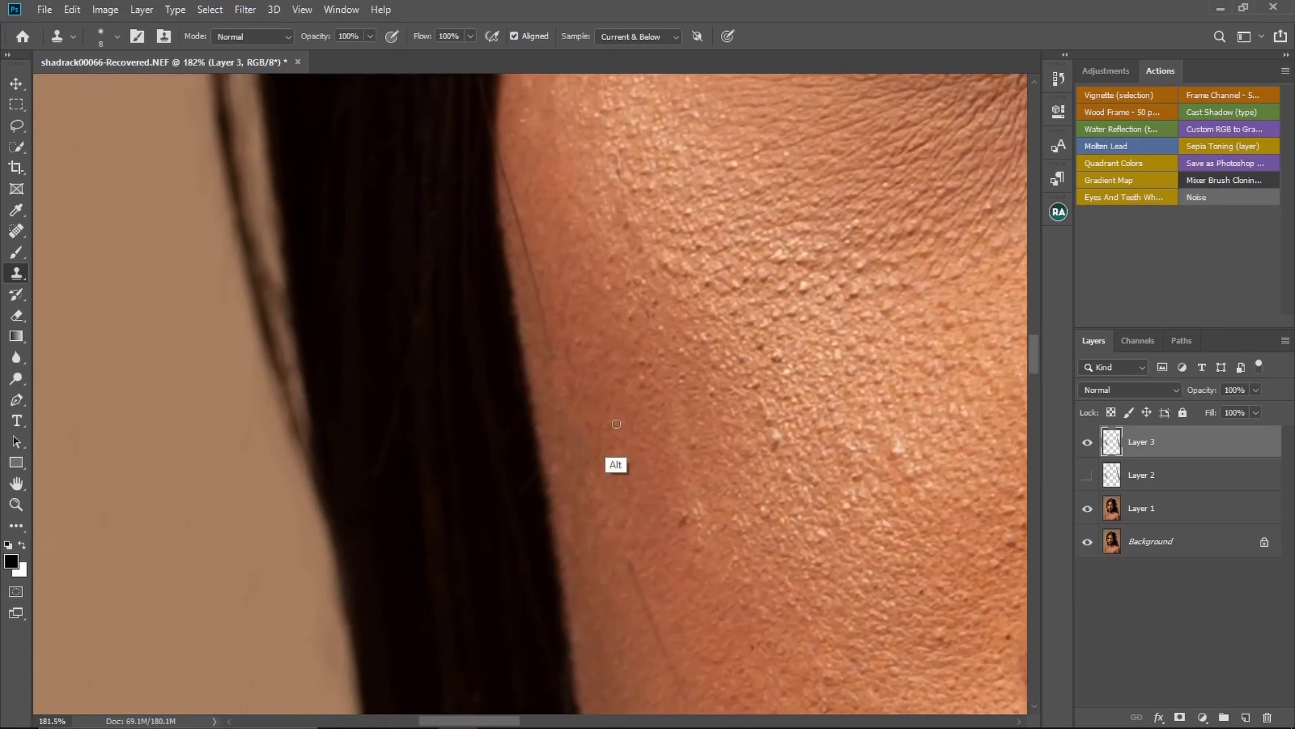
- Clone out the thin hair running down the face edge beside the dark hair, resampling nearby cheek skin
left_click_drag(585, 427, 631, 465)
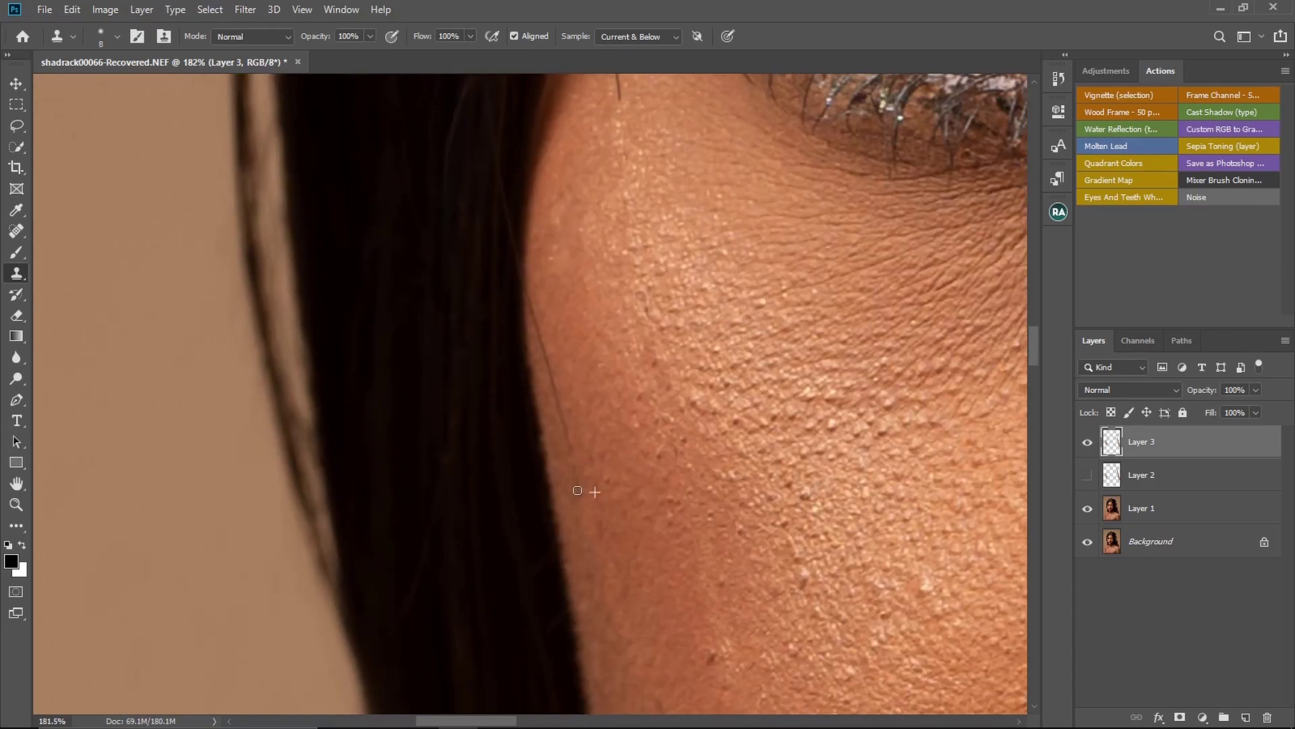
left_click_drag(578, 376, 619, 427)
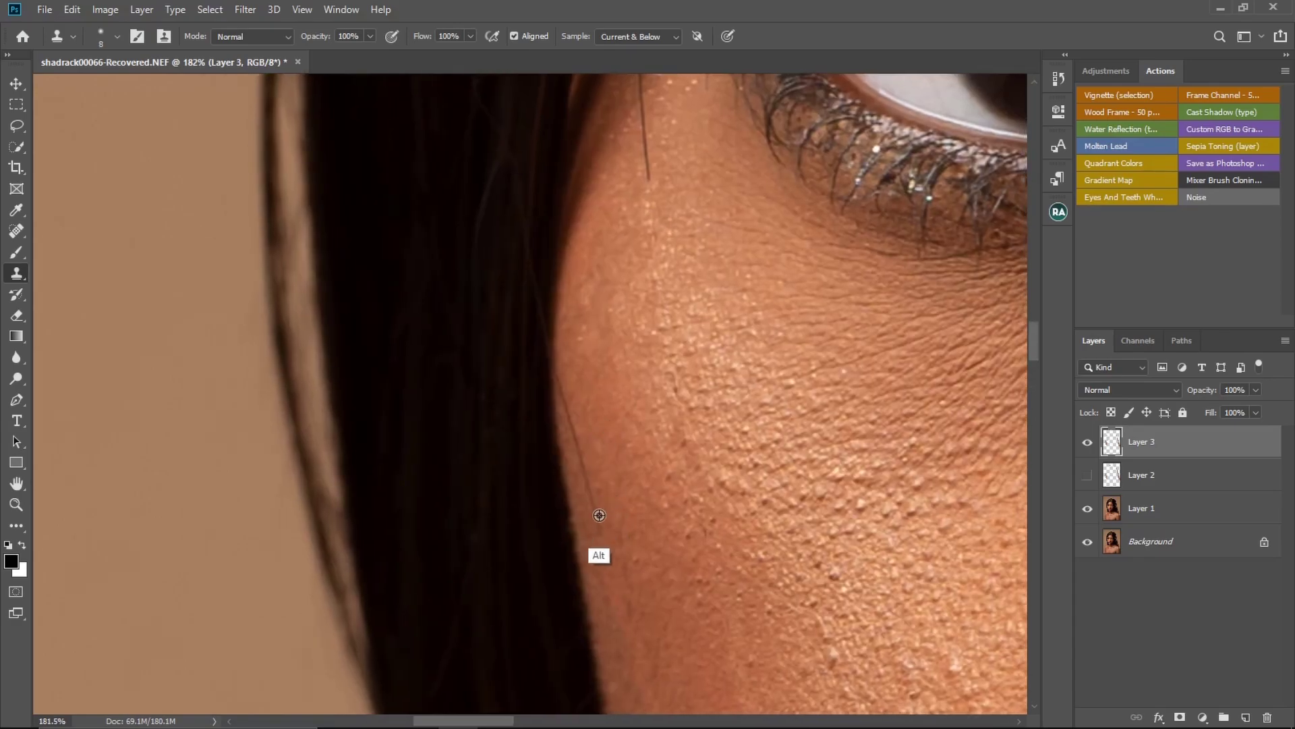
left_click(599, 517, "alt")
left_click_drag(616, 515, 617, 531)
left_click(593, 452, "alt")
mouse_move(596, 423)
left_mouse_down()
mouse_move(637, 428)
mouse_move(614, 452)
left_mouse_up()
left_click(623, 413, "alt")
left_click_drag(599, 399, 607, 425)
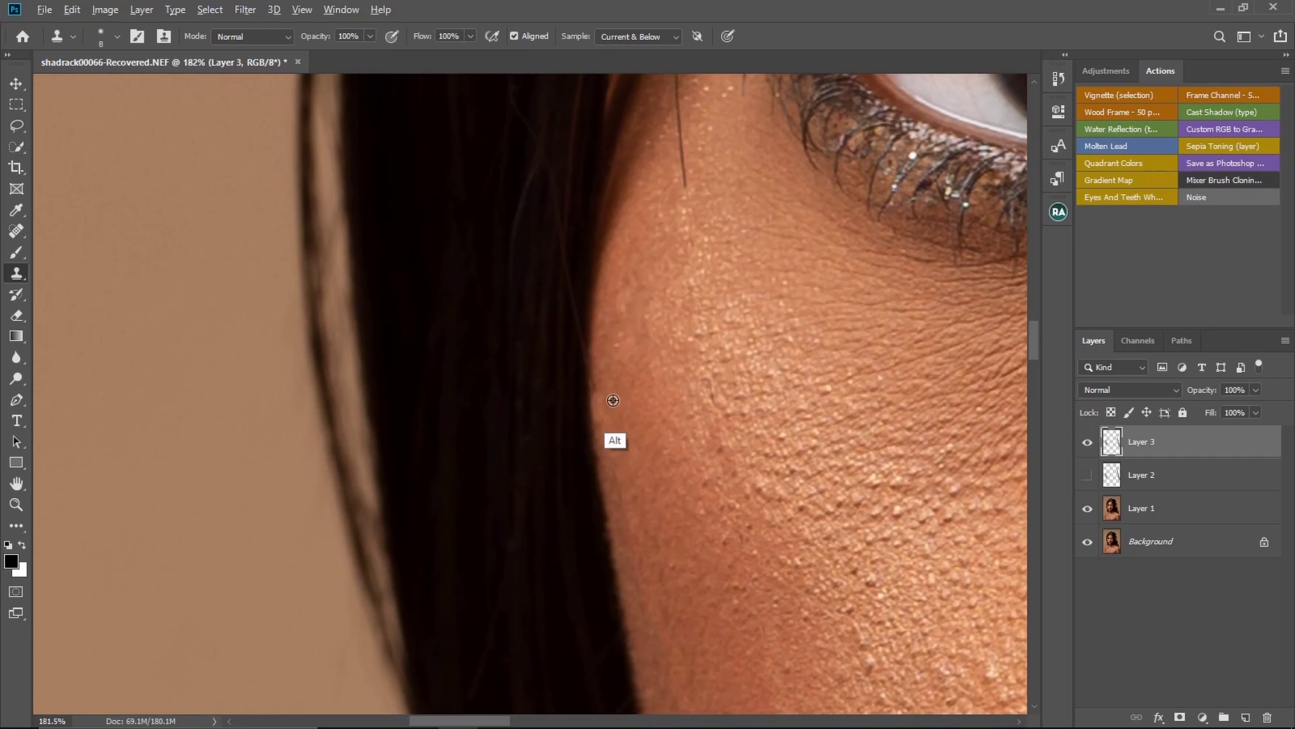
left_click(613, 401, "alt")
- Heal the shadowed cheek below the outer corner of the eye with the Spot Healing Brush, undoing the first attempt
scroll(613, 471, "down", 5)
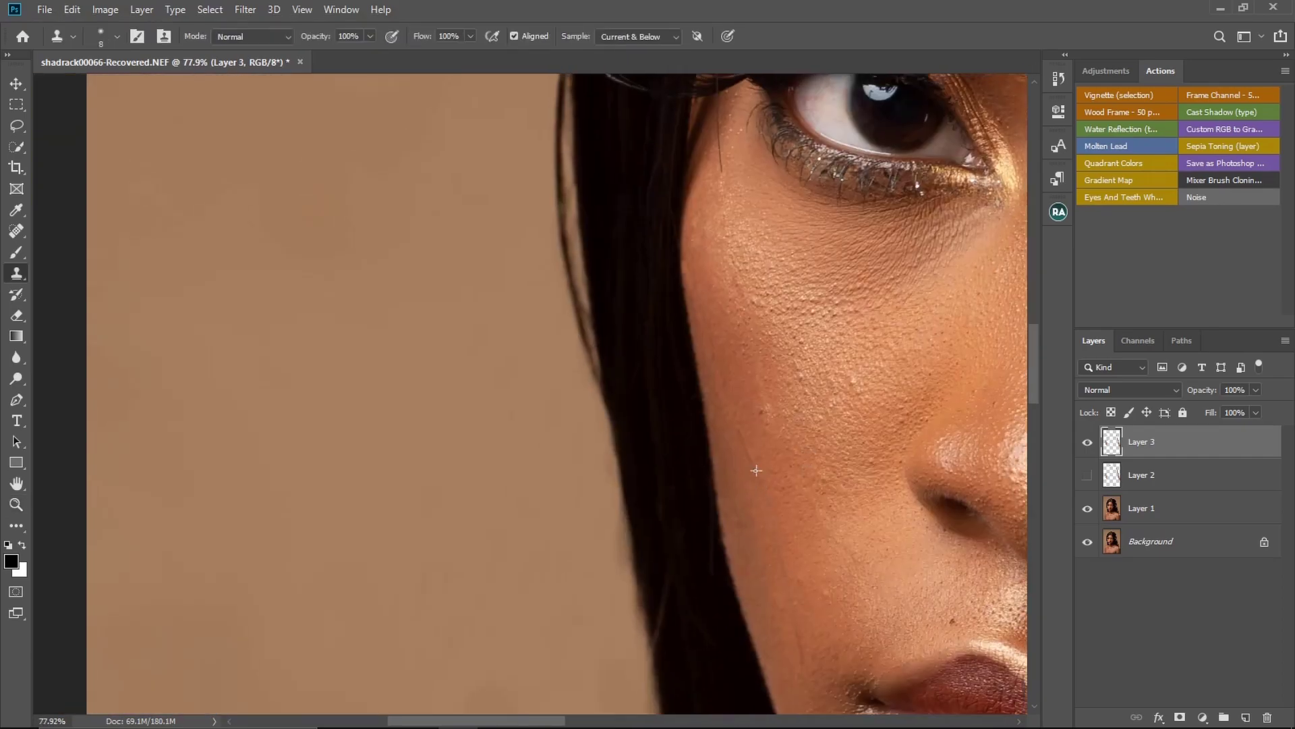
scroll(736, 513, "up", 5)
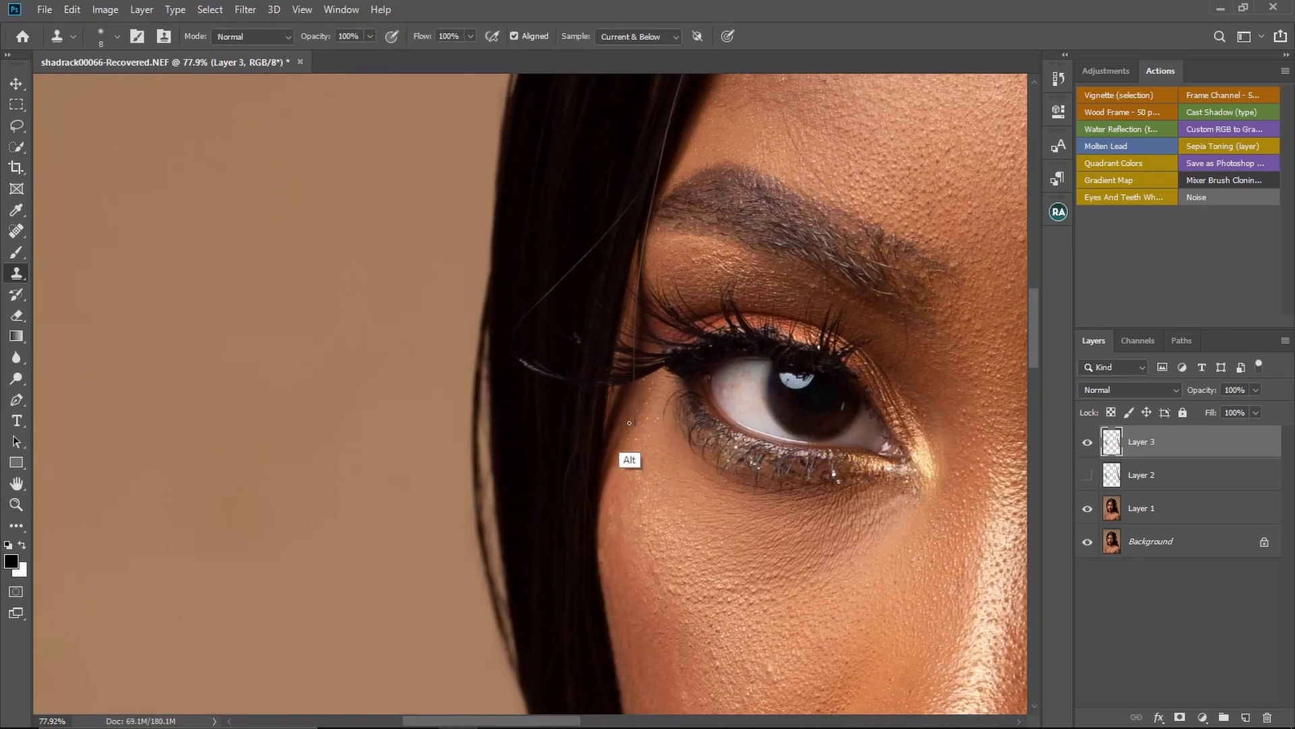
key("b")
key("j")
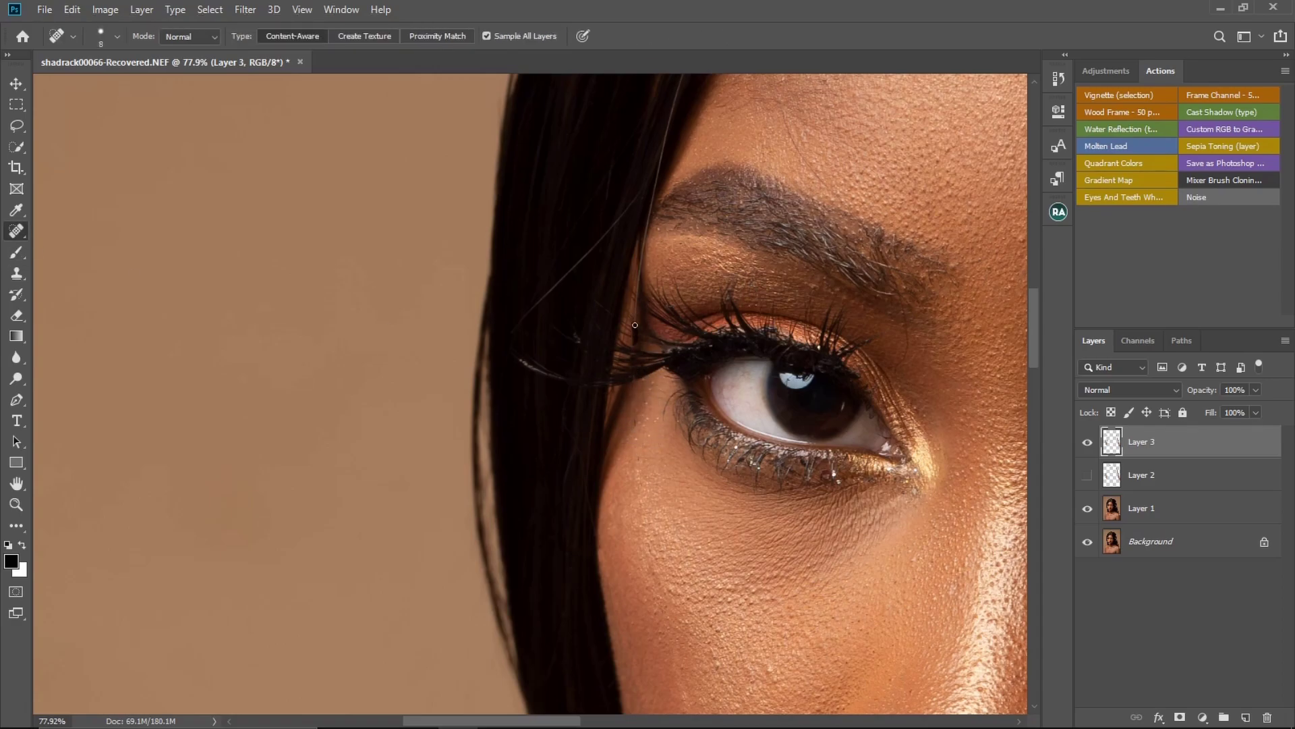
mouse_move(845, 307)
left_mouse_down()
mouse_move(604, 350)
mouse_move(553, 404)
left_mouse_up()
key("ctrl")
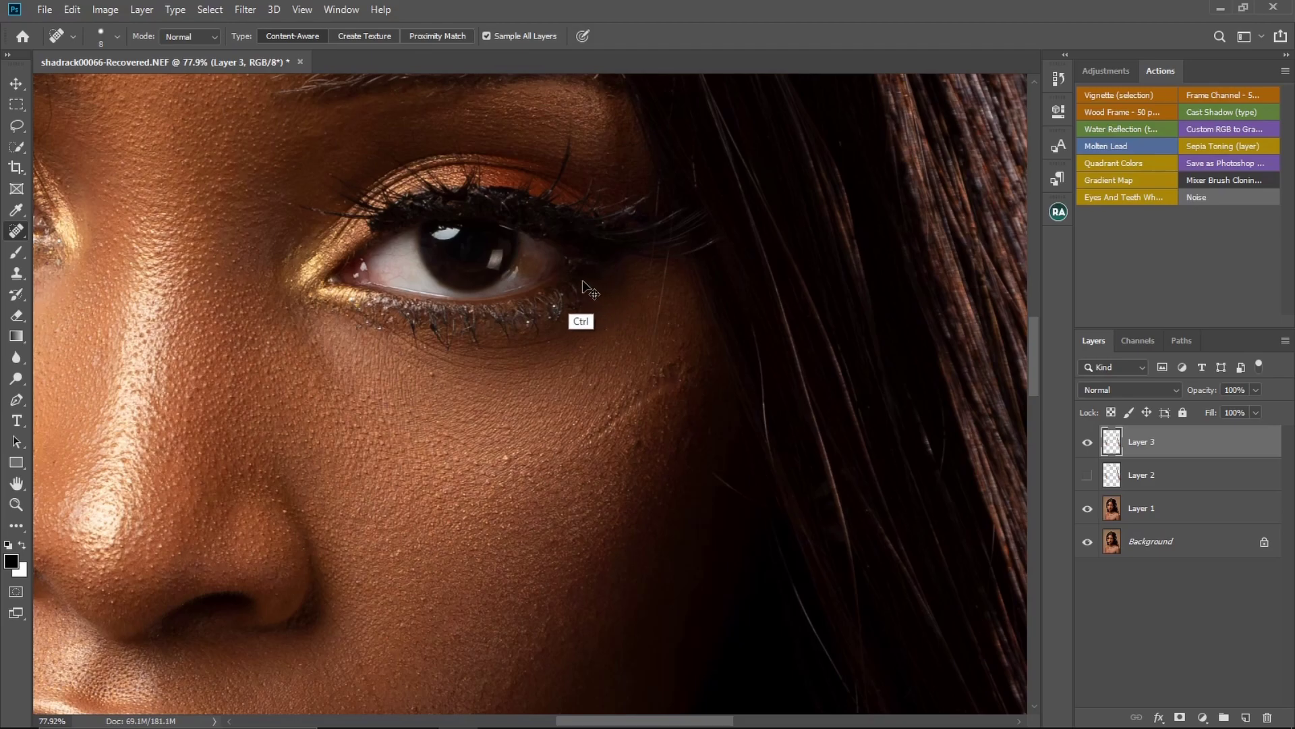
key("ctrl+z")
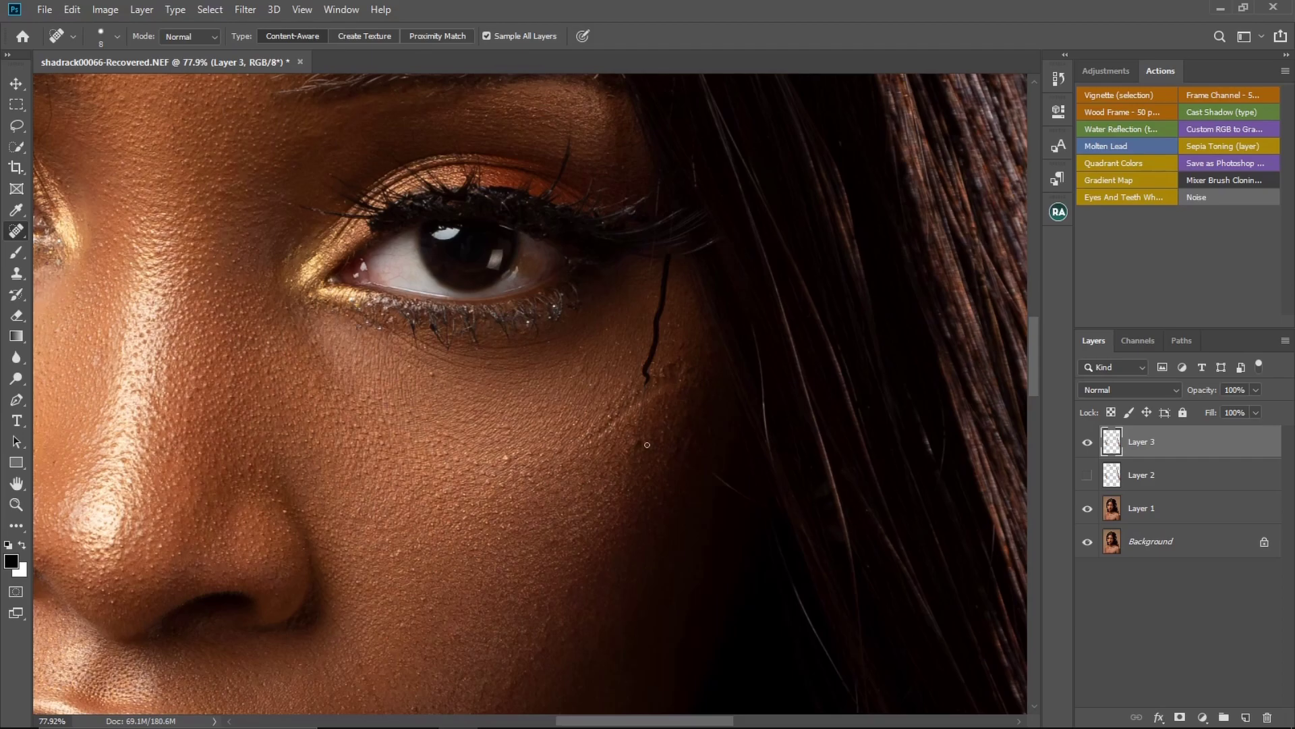
- Try removing the long curved hair on the shoulder with the Spot Healing Brush and undo the strokes
left_click_drag(591, 545, 567, 367)
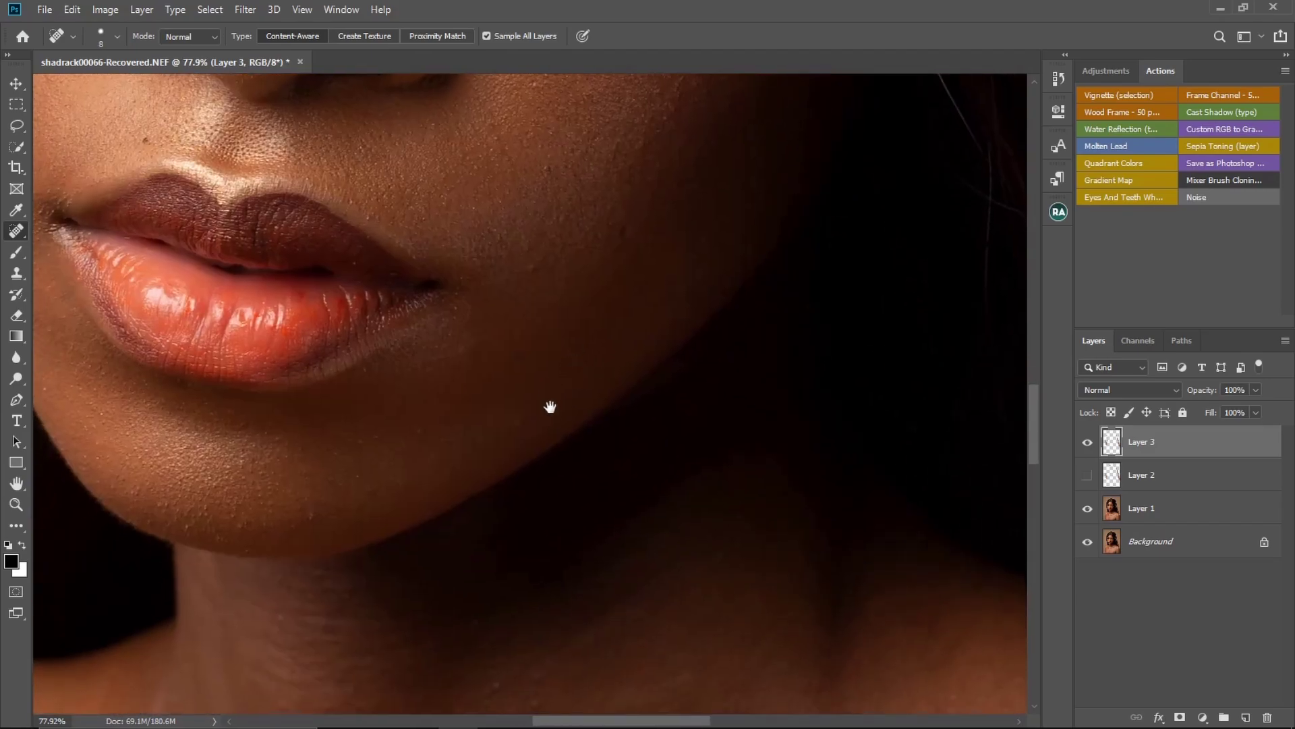
scroll(598, 448, "down", 5)
left_click_drag(618, 461, 573, 352)
left_click_drag(576, 439, 495, 440)
left_click_drag(790, 499, 845, 503)
mouse_move(758, 369)
left_mouse_down()
mouse_move(748, 465)
mouse_move(792, 514)
left_mouse_up()
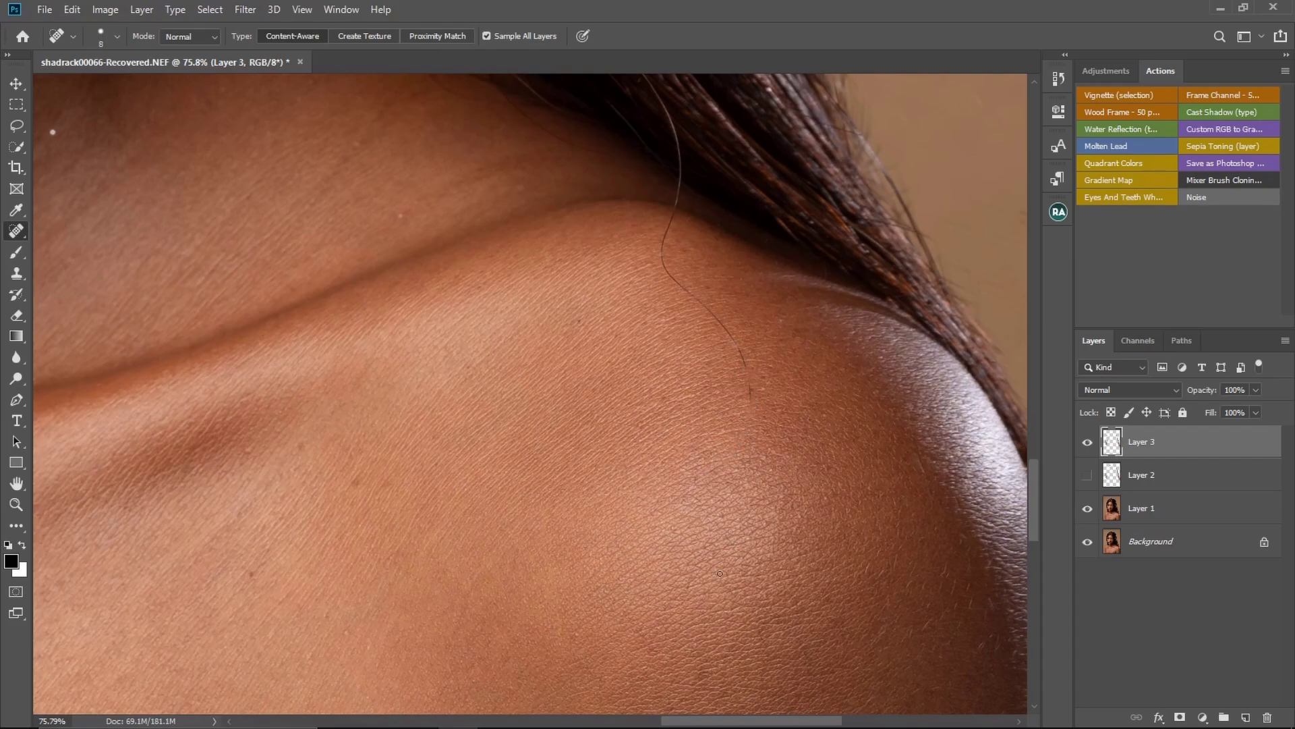
key("z")
mouse_move(759, 410)
left_mouse_down()
mouse_move(821, 467)
mouse_move(766, 442)
left_mouse_up()
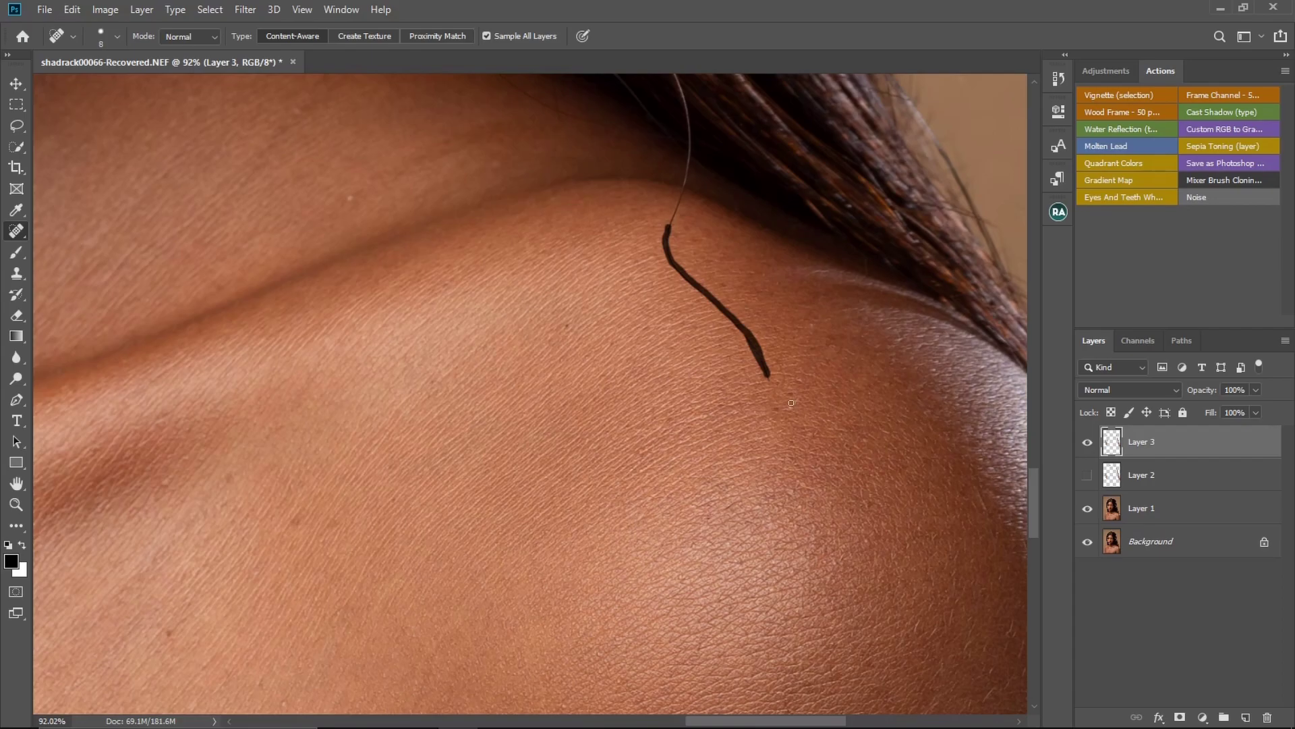
key("z")
mouse_move(771, 369)
left_mouse_down()
mouse_move(827, 381)
mouse_move(779, 355)
left_mouse_up()
key("ctrl+z")
key("ctrl+z")
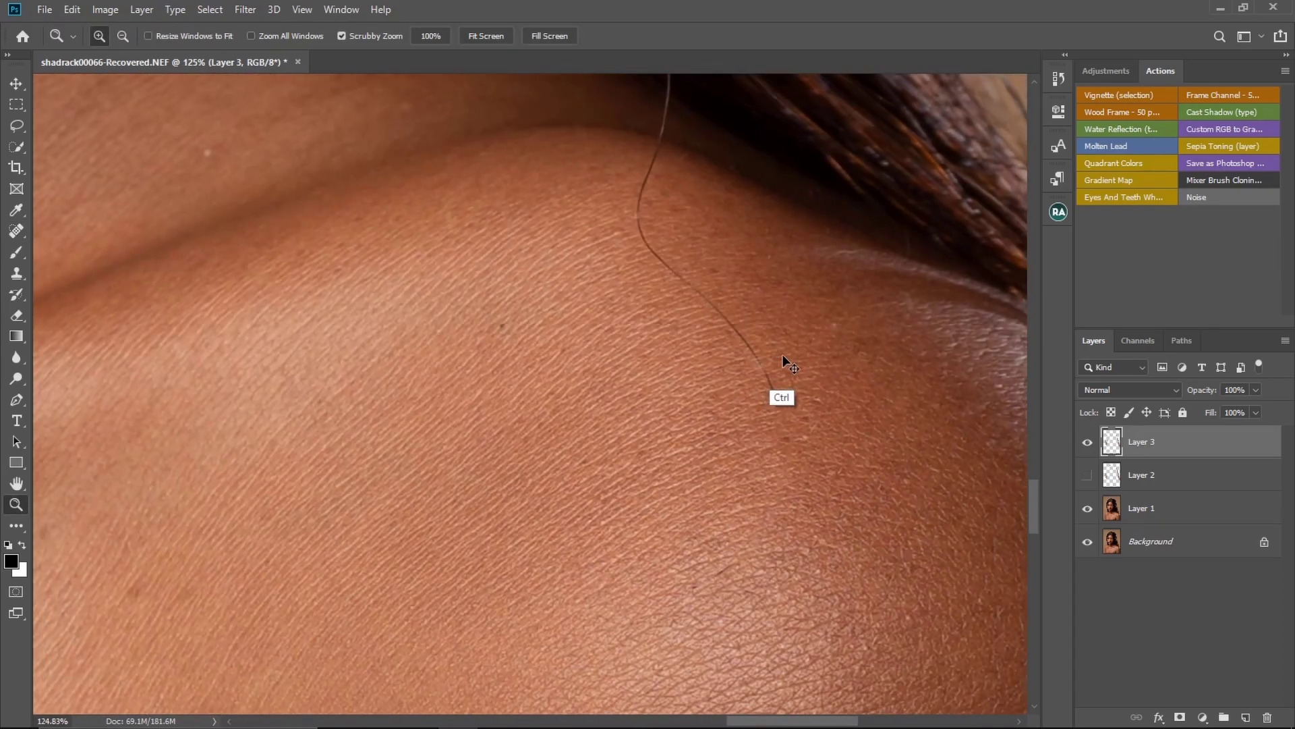
- Clone adjacent skin over the lower end of the curved shoulder hair, resampling beside it
left_click(17, 272)
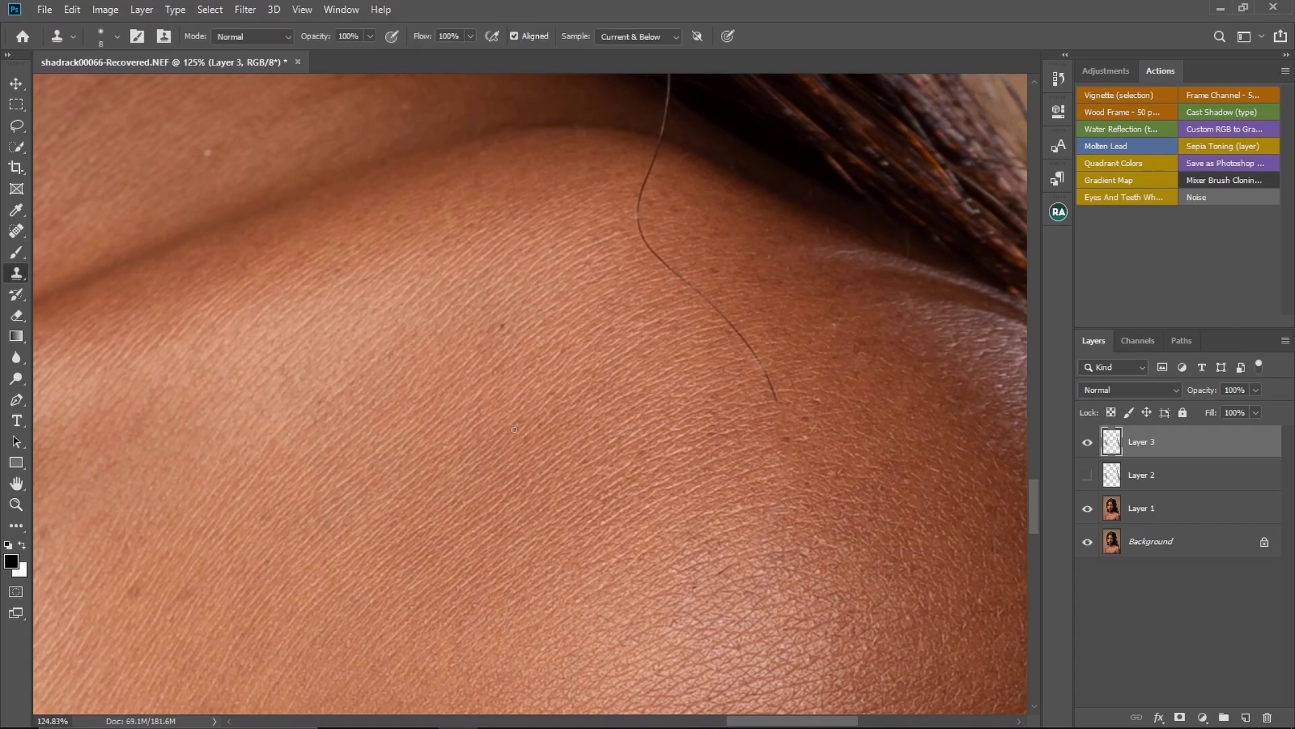
left_click(760, 407, "alt")
mouse_move(779, 399)
left_mouse_down()
mouse_move(674, 259)
mouse_move(745, 463)
mouse_move(716, 394)
mouse_move(730, 348)
left_mouse_up()
left_click(734, 427, "alt")
left_click(703, 365, "alt")
- Heal the remaining part of the curved shoulder hair with the Spot Healing Brush
key("j")
left_click_drag(731, 339, 739, 295)
mouse_move(728, 448)
left_mouse_down()
mouse_move(633, 460)
mouse_move(498, 432)
left_mouse_up()
left_click_drag(549, 230, 577, 238)
- Compare the whole portrait and the outer hair edge against the background with Layer 3 hidden and shown
key("ctrl+minus")
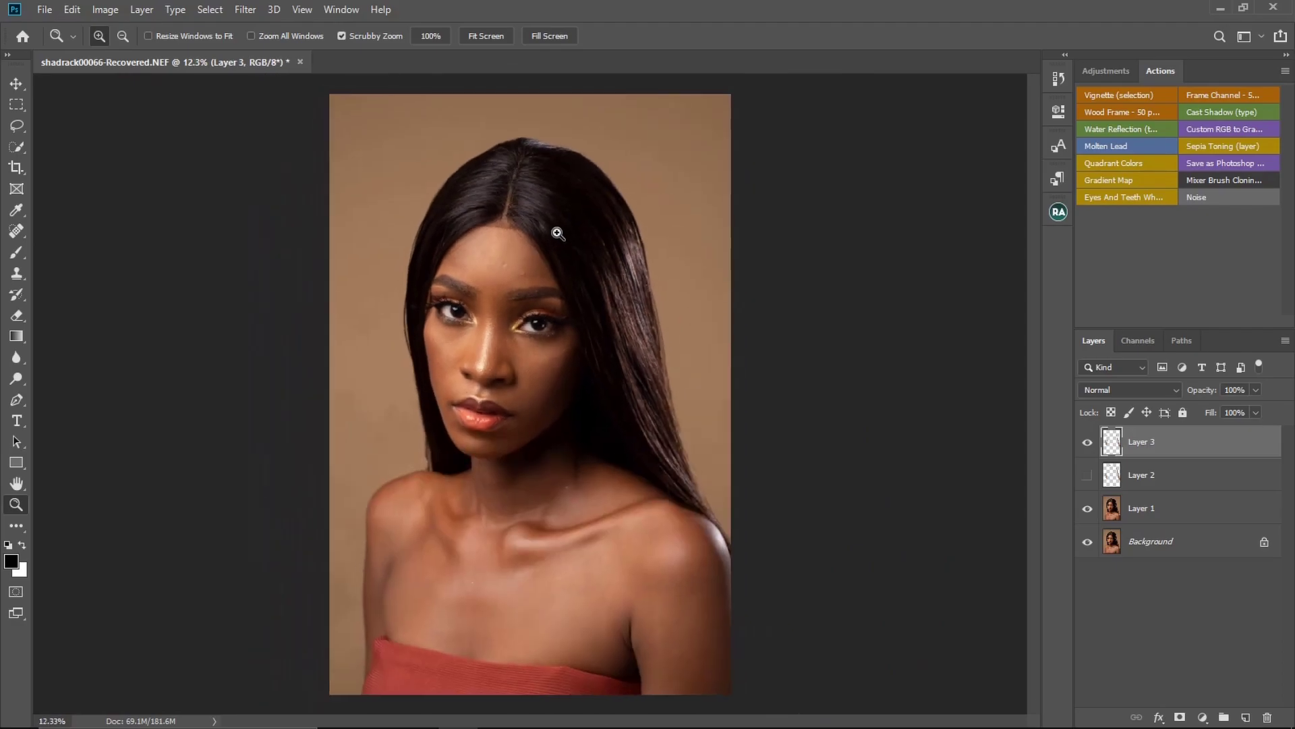
key("j")
key("z")
mouse_move(575, 225)
left_mouse_down()
mouse_move(600, 225)
mouse_move(596, 326)
mouse_move(616, 268)
left_mouse_up()
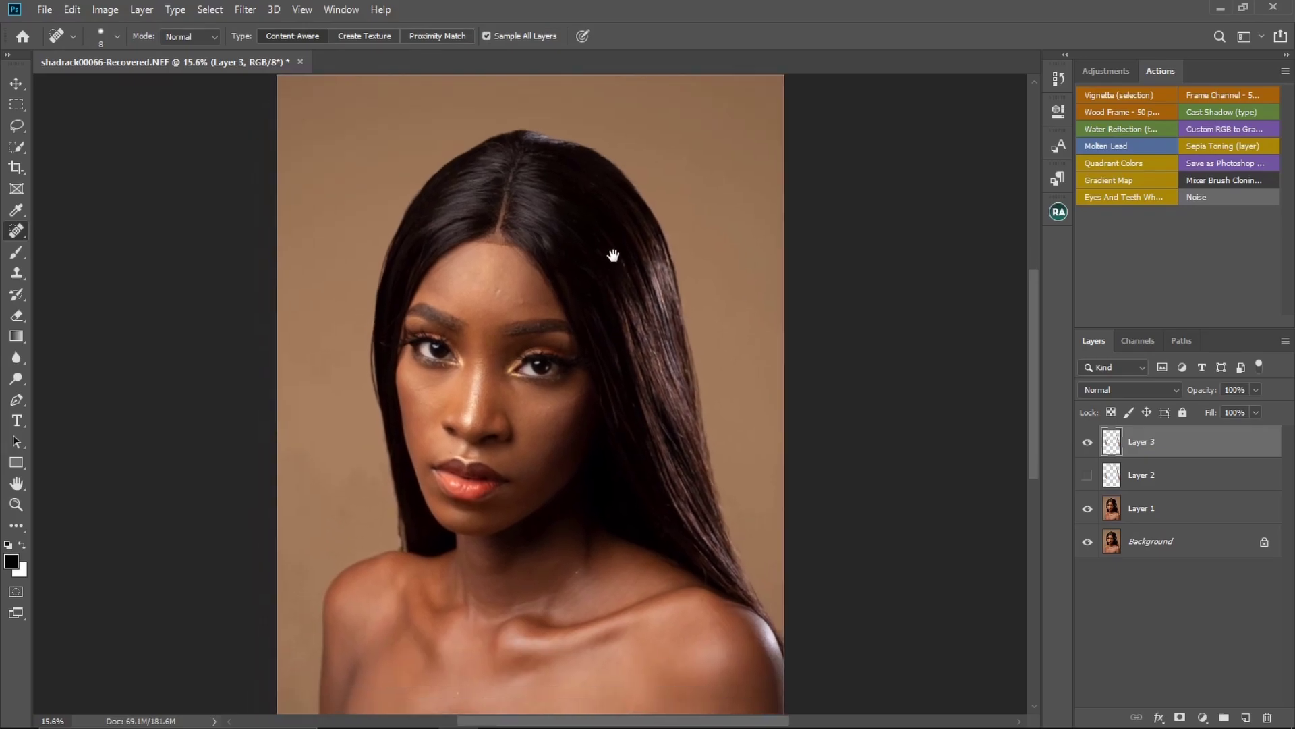
left_click(1089, 442)
left_click(1089, 441)
key("z")
left_click_drag(818, 483, 1051, 484)
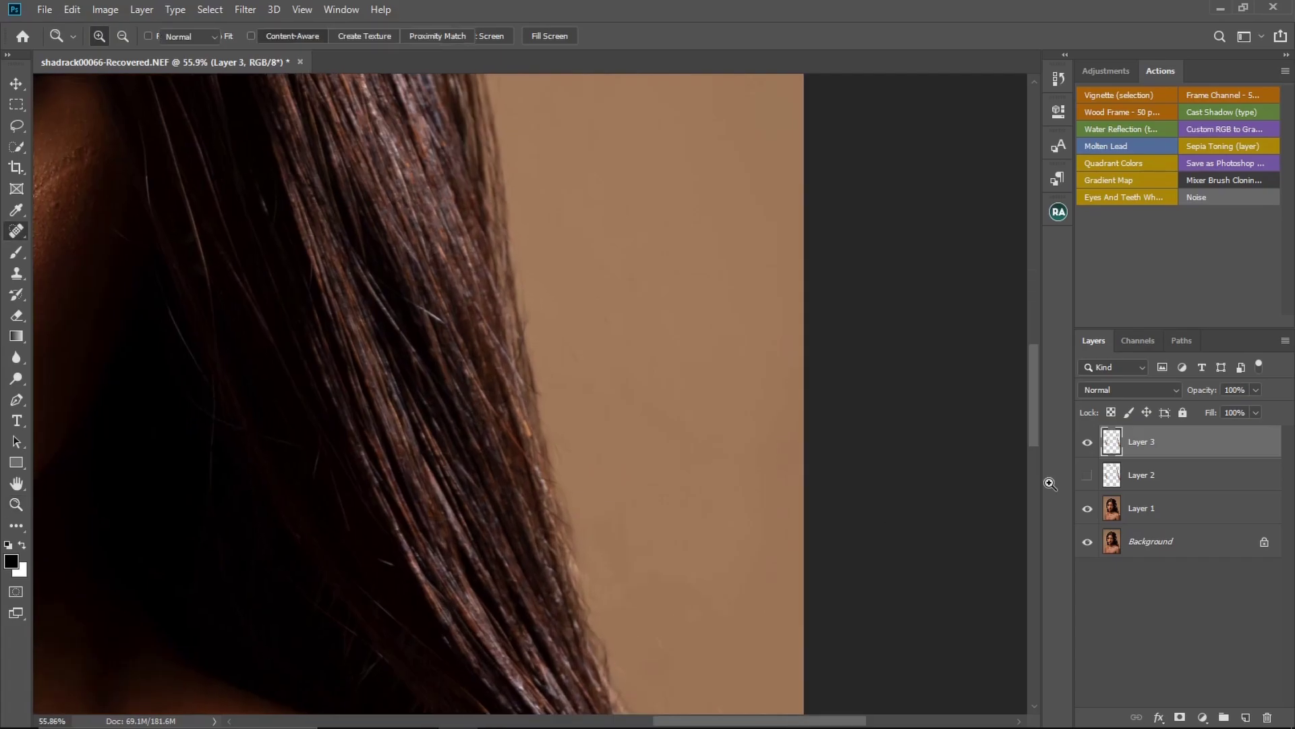
left_click(1087, 442)
left_click(1087, 443)
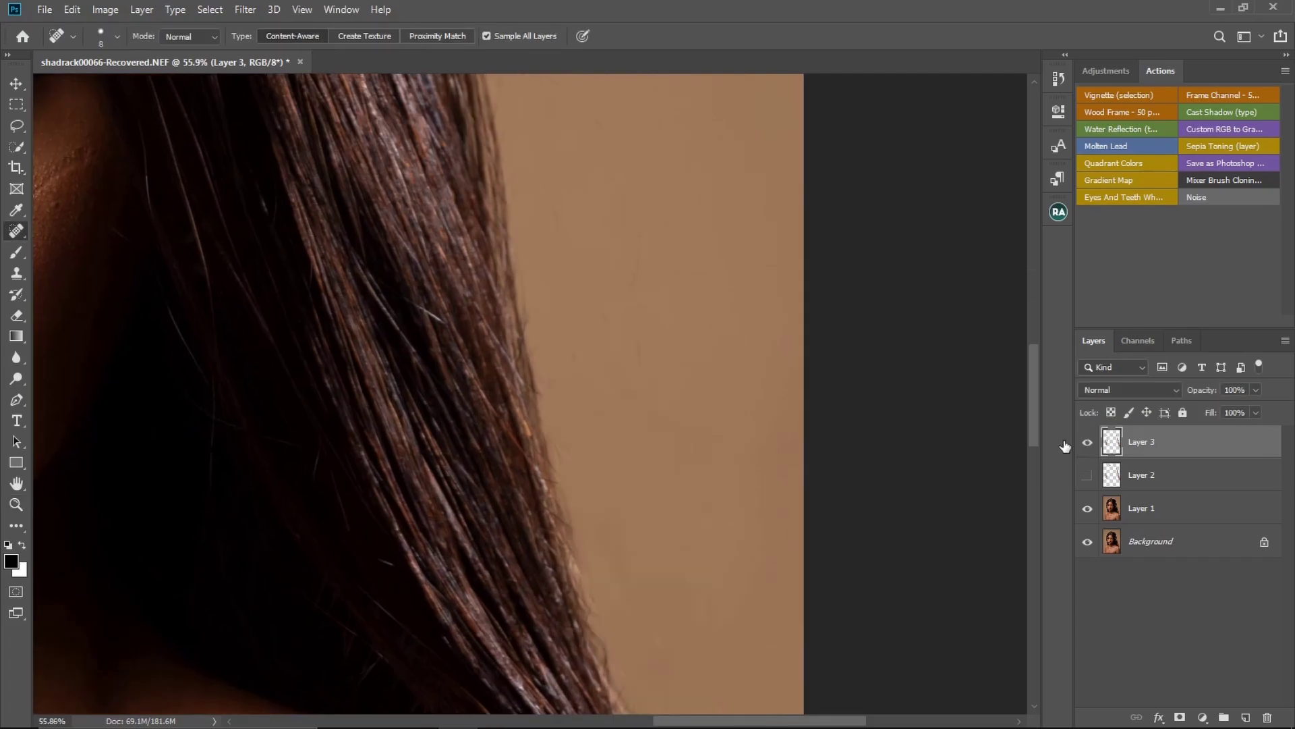
- Compare the cheek, mouth and nearby hair edge with Layer 3 hidden and shown
left_click_drag(454, 382, 717, 345)
left_click(1087, 448)
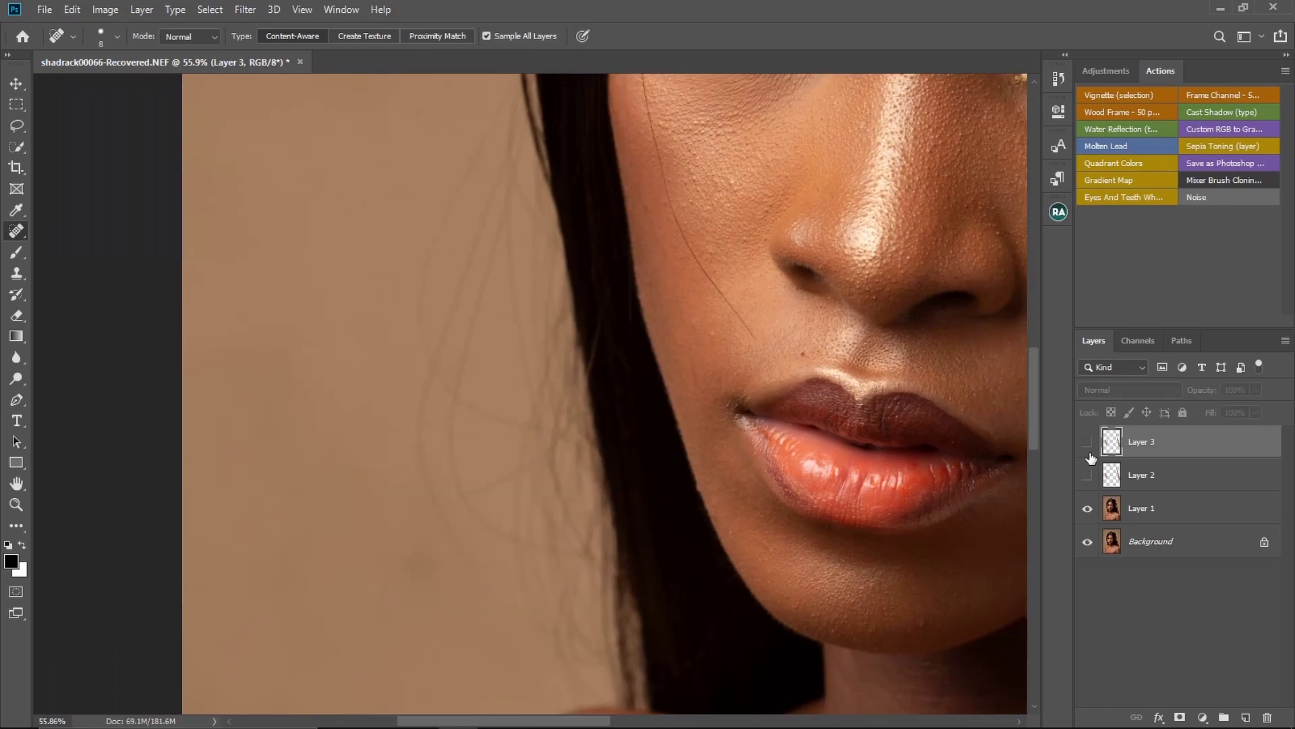
left_click(1087, 449)
left_click_drag(867, 337, 782, 512)
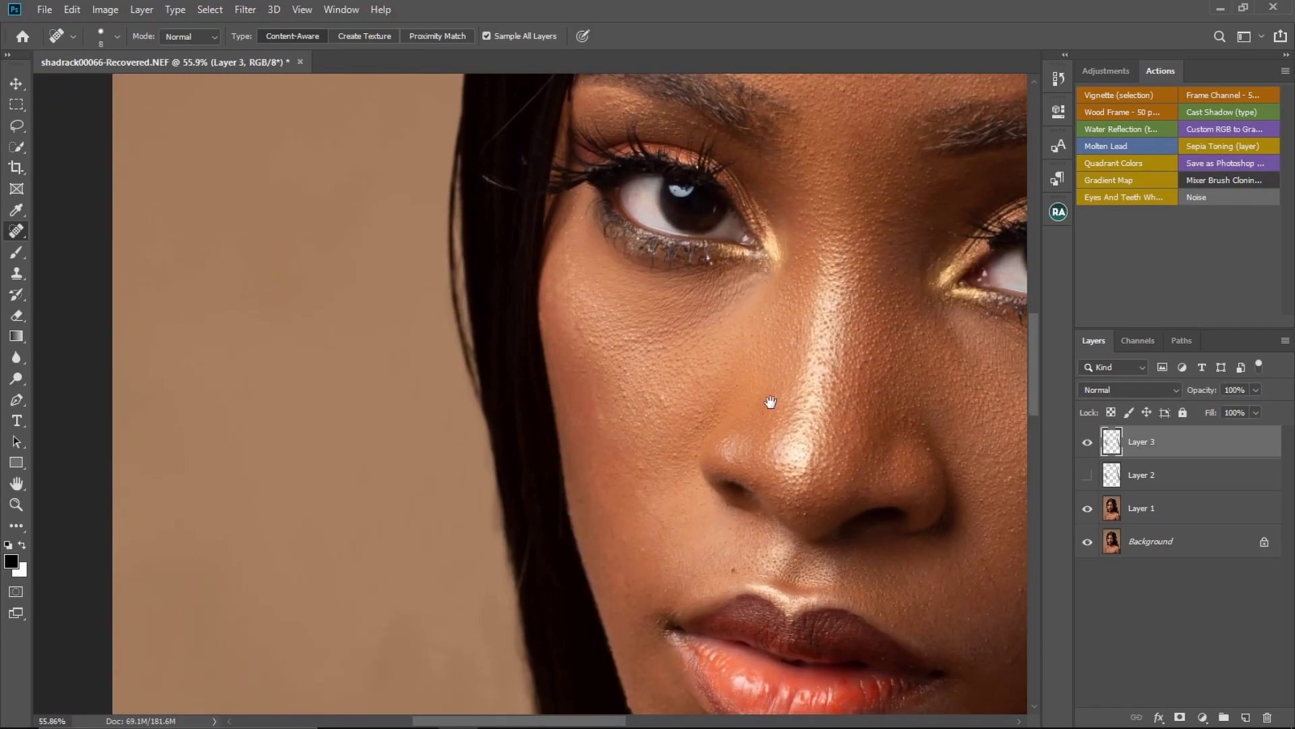
left_click(1088, 443)
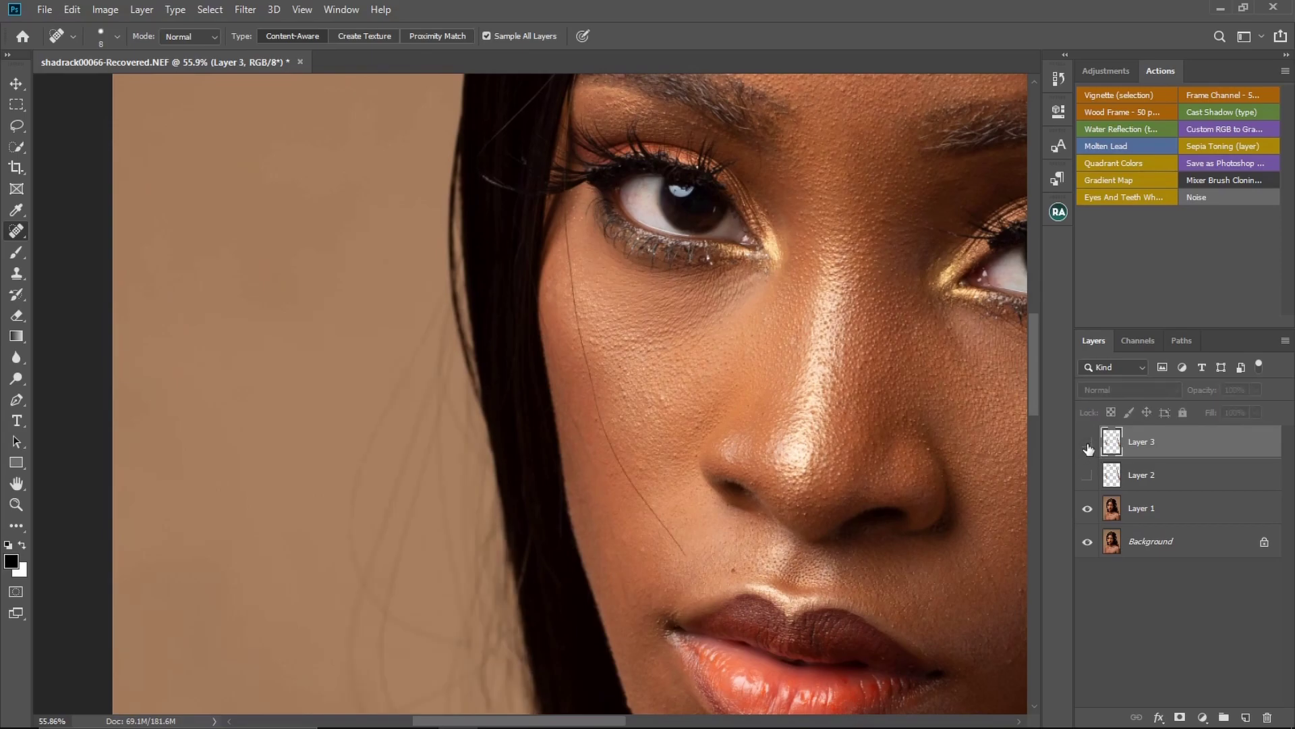
left_click(1087, 444)
left_click(1087, 443)
- Compare the long hair beside the neck and the shoulder skin with Layer 3 hidden and shown
left_click_drag(895, 499, 485, 361)
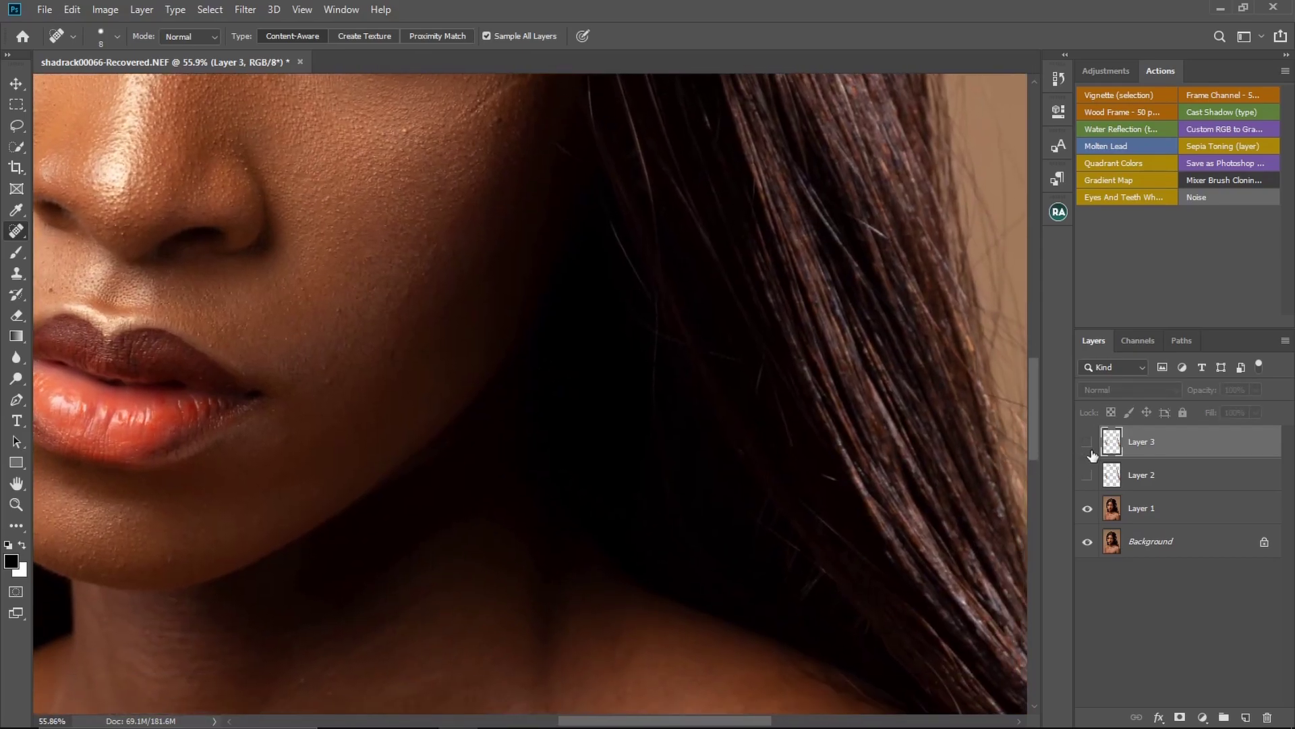
left_click(1088, 445)
left_click_drag(732, 521, 585, 197)
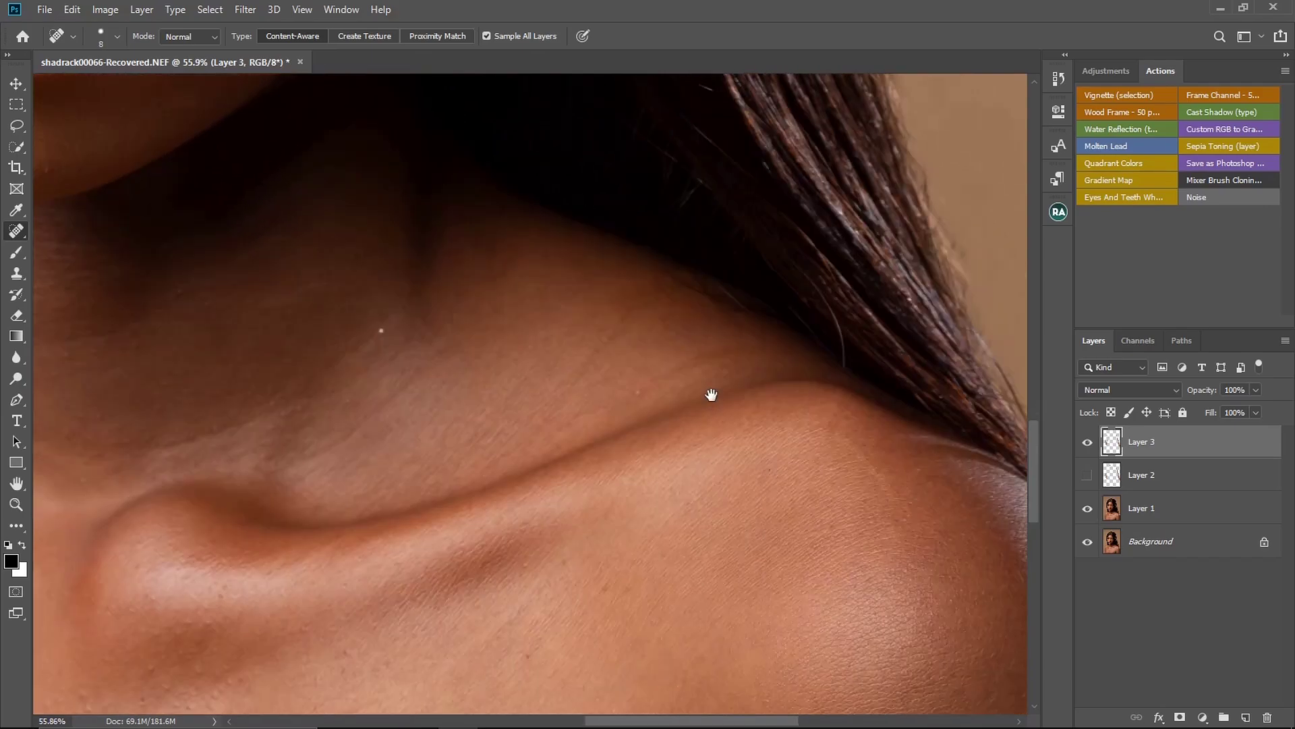
left_click(1088, 444)
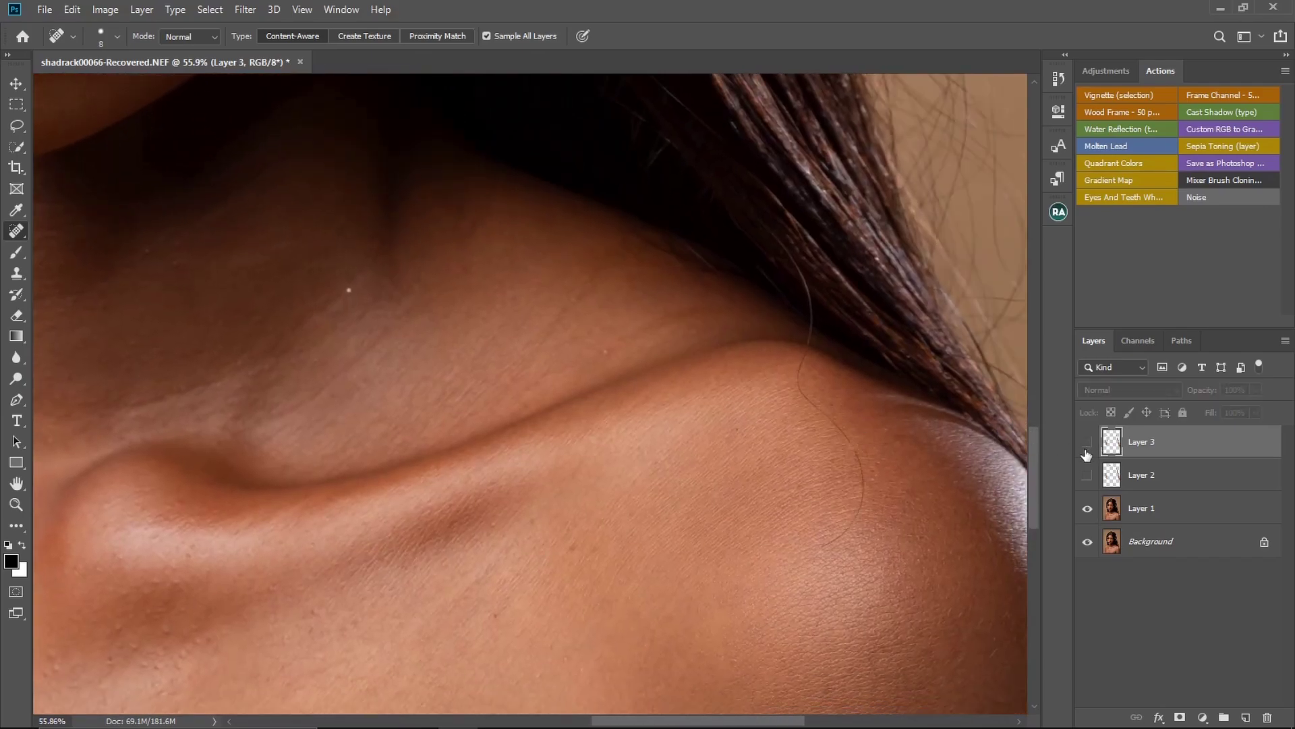
left_click(1088, 443)
key("z")
left_click_drag(718, 416, 613, 408)
key("z")
key("space")
mouse_move(591, 342)
left_mouse_down()
mouse_move(613, 337)
mouse_move(607, 454)
left_mouse_up()
left_click_drag(650, 360, 648, 440)
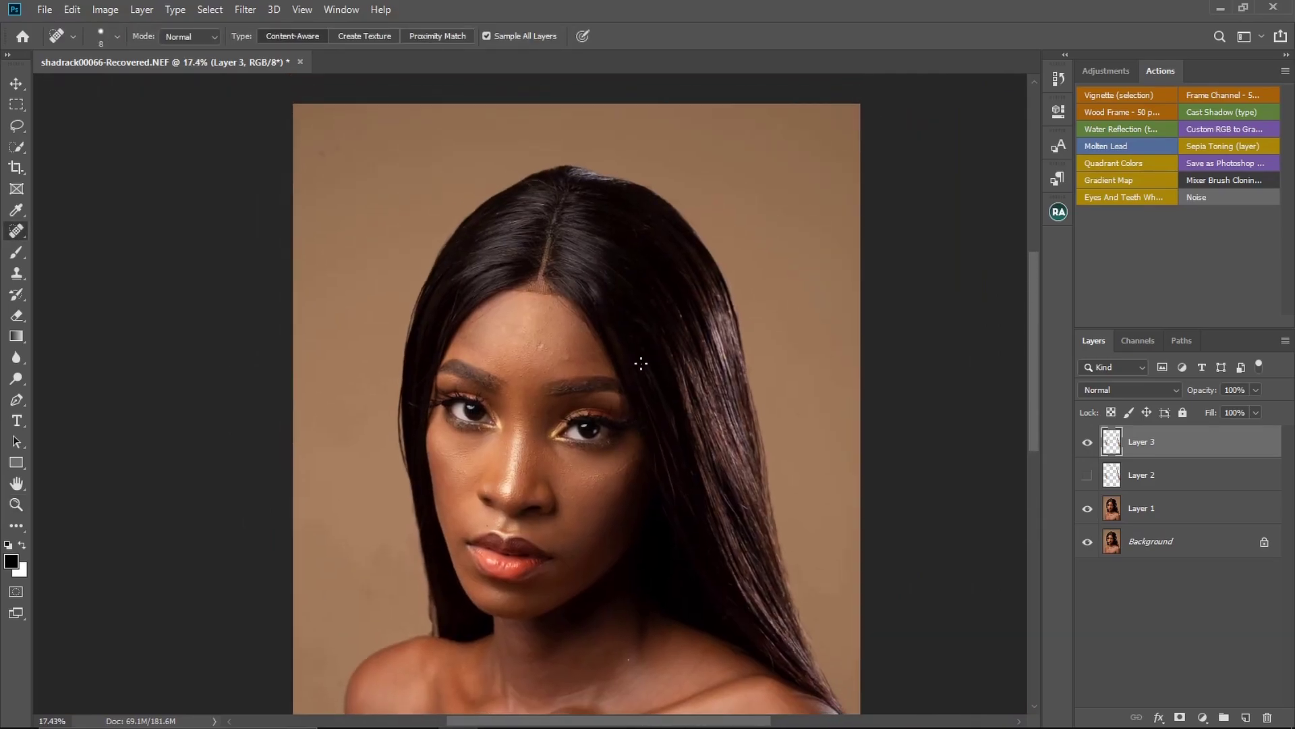